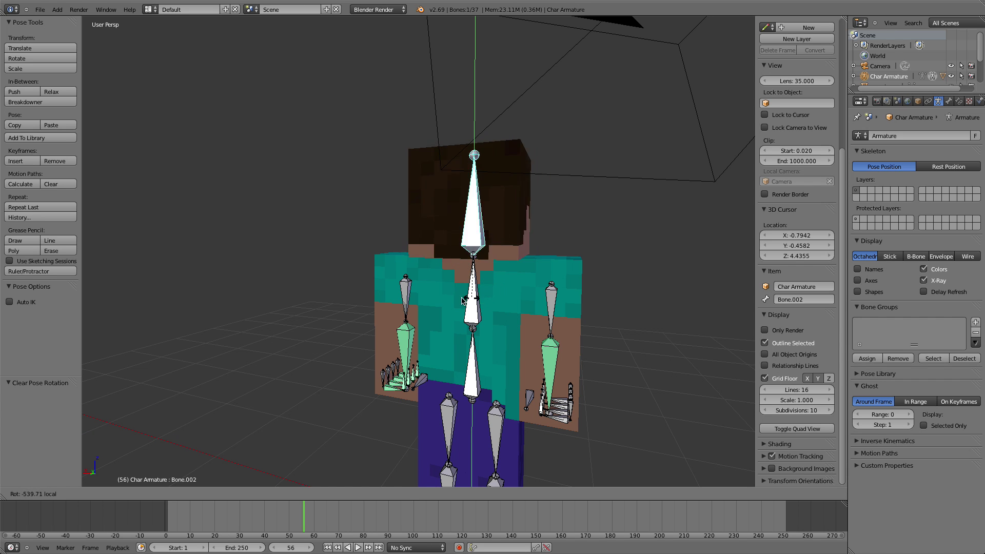
Try rotating the character's upper arm bone, Bone.005, outward from the body
{"action": "left_click", "coordinate": [513, 308]}
{"action": "right_click", "coordinate": [551, 308]}
{"action": "key", "text": "r"}
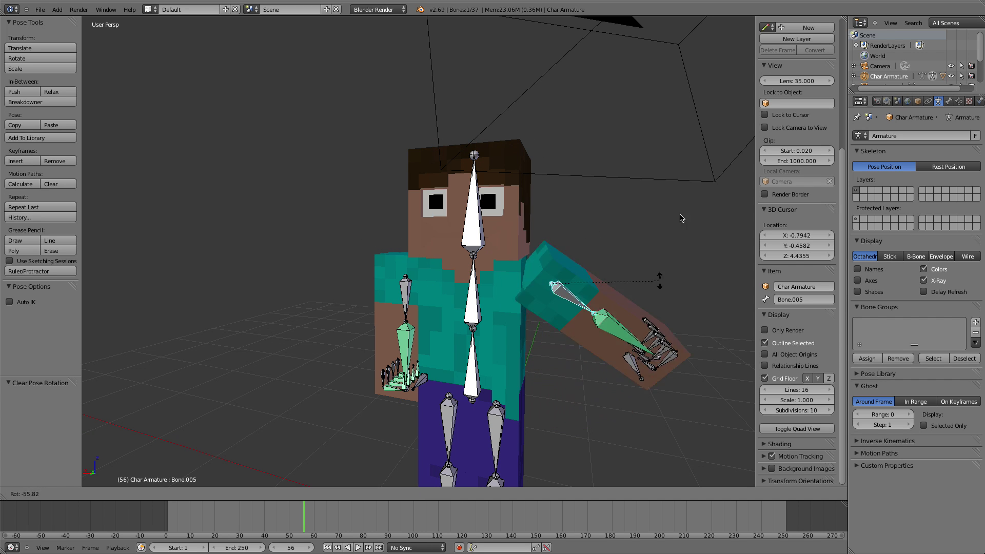
{"action": "left_click", "coordinate": [622, 285]}
Try bending the mid' finger bone at the hand about its local Z axis
{"action": "middle_click_drag", "start_coordinate": [623, 286], "coordinate": [536, 182]}
{"action": "scroll", "coordinate": [537, 182], "scroll_direction": "up", "scroll_amount": 4}
{"action": "right_click", "coordinate": [555, 333]}
{"action": "right_click", "coordinate": [558, 314]}
{"action": "key", "text": "r"}
{"action": "right_click", "coordinate": [609, 303]}
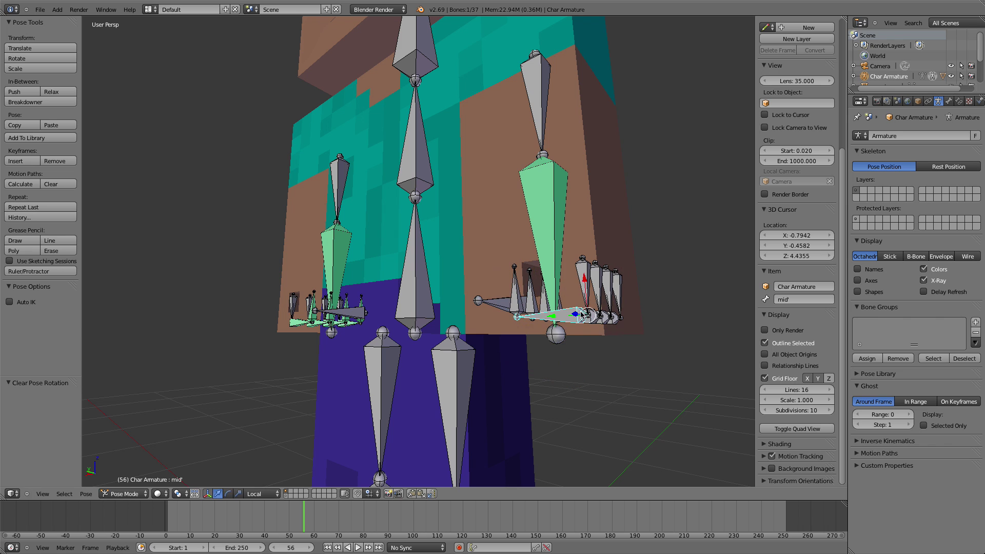
{"action": "key", "text": "r"}
{"action": "key", "text": "z"}
{"action": "key", "text": "z"}
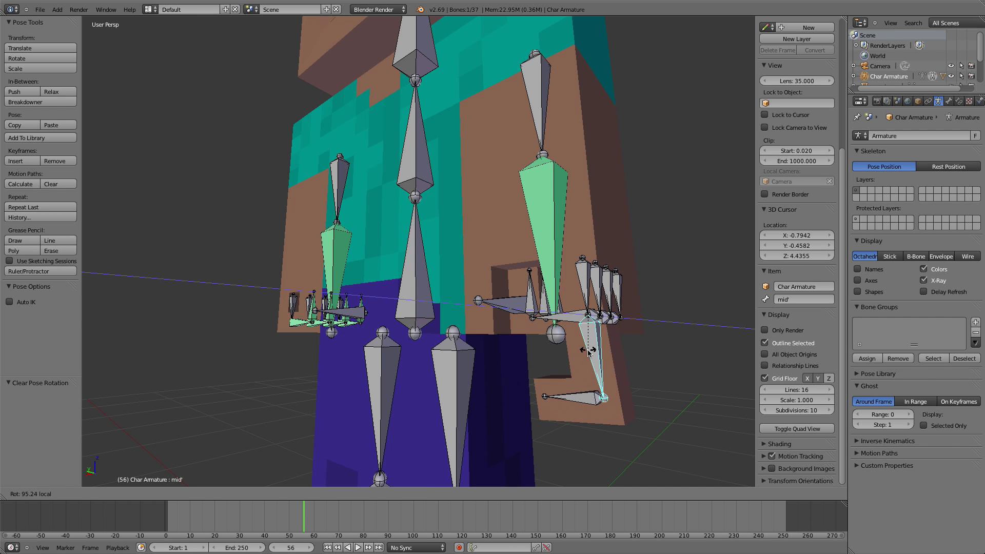
{"action": "right_click", "coordinate": [571, 343]}
{"action": "middle_click_drag", "start_coordinate": [571, 340], "coordinate": [641, 368]}
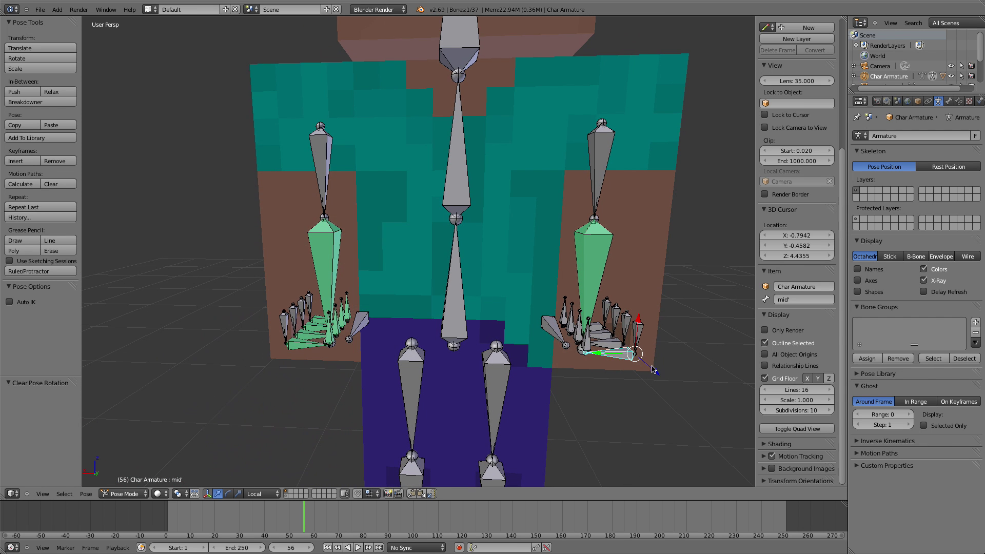
{"action": "key", "text": "r"}
{"action": "key", "text": "z"}
{"action": "key", "text": "z"}
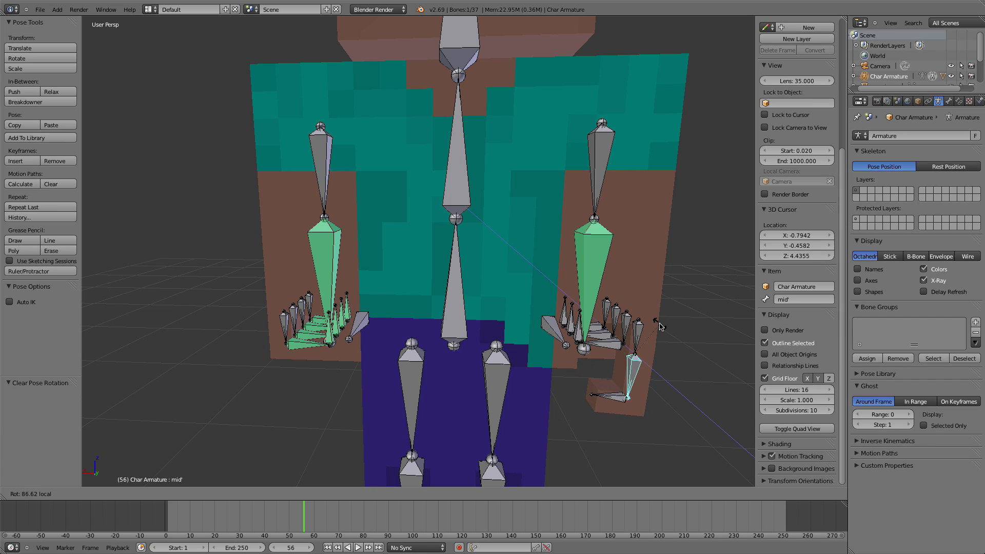
{"action": "left_click", "coordinate": [650, 363]}
Try rotating the left knee bone in pose mode
{"action": "middle_click_drag", "start_coordinate": [651, 364], "coordinate": [451, 221]}
{"action": "middle_click_drag", "start_coordinate": [382, 426], "coordinate": [491, 127], "text": "shift"}
{"action": "right_click", "coordinate": [670, 334]}
{"action": "middle_click_drag", "start_coordinate": [671, 334], "coordinate": [554, 342]}
{"action": "right_click", "coordinate": [610, 347]}
{"action": "key", "text": "ctrl+Tab"}
{"action": "middle_click_drag", "start_coordinate": [443, 263], "coordinate": [459, 311]}
{"action": "middle_click_drag", "start_coordinate": [388, 294], "coordinate": [515, 387]}
{"action": "middle_click_drag", "start_coordinate": [488, 425], "coordinate": [334, 328]}
{"action": "key", "text": "r"}
{"action": "right_click", "coordinate": [334, 319]}
Select the Head mesh and examine its face and shape keys, as well as the rig's lower body
{"action": "middle_click_drag", "start_coordinate": [423, 212], "coordinate": [419, 162], "text": "shift"}
{"action": "scroll", "coordinate": [431, 200], "scroll_direction": "up", "scroll_amount": 2}
{"action": "scroll", "coordinate": [446, 237], "scroll_direction": "down", "scroll_amount": 4}
{"action": "middle_click_drag", "start_coordinate": [510, 288], "coordinate": [552, 238]}
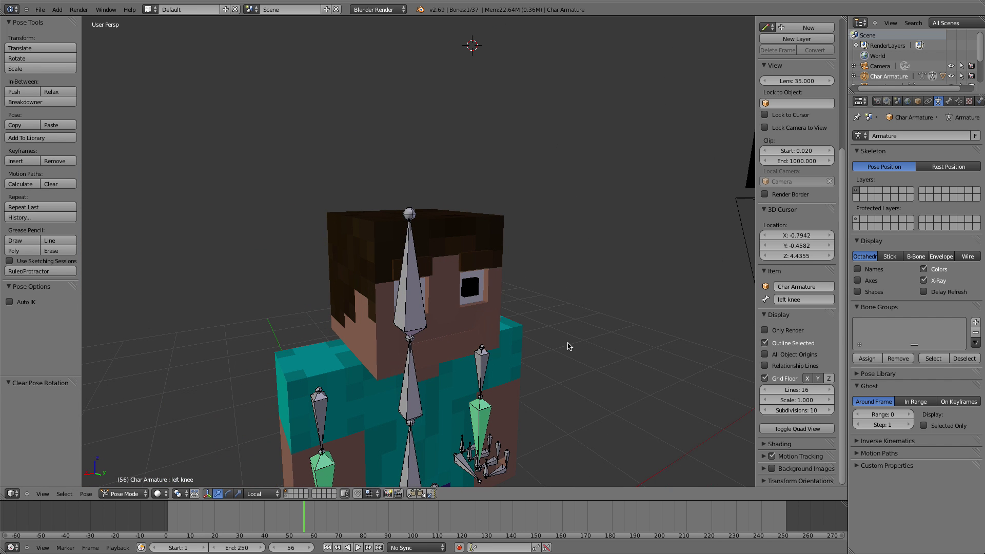
{"action": "right_click", "coordinate": [452, 311]}
{"action": "middle_click_drag", "start_coordinate": [502, 293], "coordinate": [455, 271]}
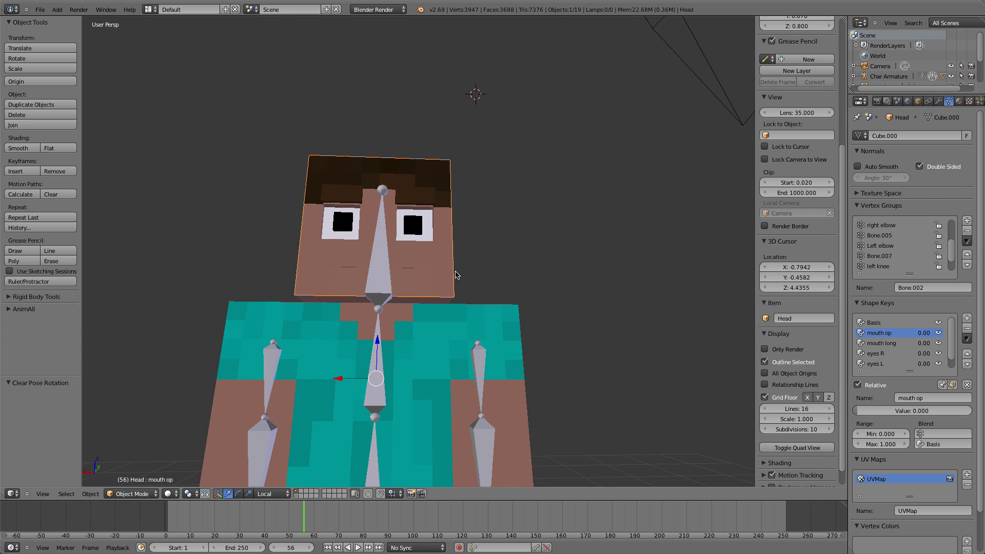
{"action": "middle_click_drag", "start_coordinate": [450, 220], "coordinate": [500, 39]}
{"action": "scroll", "coordinate": [489, 264], "scroll_direction": "up", "scroll_amount": 5}
{"action": "scroll", "coordinate": [451, 232], "scroll_direction": "up", "scroll_amount": 3}
{"action": "scroll", "coordinate": [472, 255], "scroll_direction": "down", "scroll_amount": 3}
{"action": "scroll", "coordinate": [472, 256], "scroll_direction": "down", "scroll_amount": 5}
{"action": "scroll", "coordinate": [492, 97], "scroll_direction": "up", "scroll_amount": 5}
Return to posing the armature and try rotating the upper leg bone, Bone.009
{"action": "right_click", "coordinate": [405, 246]}
{"action": "key", "text": "ctrl+Tab"}
{"action": "right_click", "coordinate": [405, 246]}
{"action": "key", "text": "r"}
{"action": "right_click", "coordinate": [432, 240]}
Examine how the hip, leg and spine bones are arranged inside the character
{"action": "scroll", "coordinate": [451, 238], "scroll_direction": "up", "scroll_amount": 3}
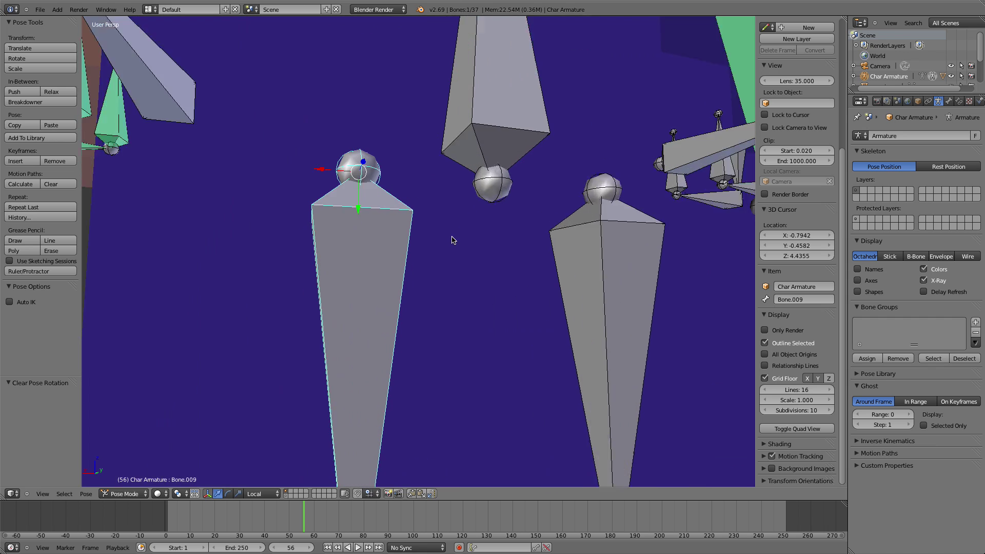
{"action": "middle_click_drag", "start_coordinate": [449, 244], "coordinate": [451, 196], "text": "shift"}
{"action": "scroll", "coordinate": [403, 278], "scroll_direction": "up", "scroll_amount": 2}
{"action": "scroll", "coordinate": [402, 278], "scroll_direction": "down", "scroll_amount": 3}
{"action": "scroll", "coordinate": [403, 274], "scroll_direction": "down", "scroll_amount": 2}
{"action": "scroll", "coordinate": [388, 281], "scroll_direction": "up", "scroll_amount": 4}
{"action": "scroll", "coordinate": [450, 197], "scroll_direction": "down", "scroll_amount": 8}
{"action": "scroll", "coordinate": [445, 215], "scroll_direction": "up", "scroll_amount": 2}
{"action": "scroll", "coordinate": [444, 216], "scroll_direction": "up", "scroll_amount": 6}
{"action": "middle_click_drag", "start_coordinate": [444, 218], "coordinate": [436, 426], "text": "shift"}
Try bending the upper torso bone, Bone.001, about its local X axis and with free trackball rotation
{"action": "right_click", "coordinate": [415, 300]}
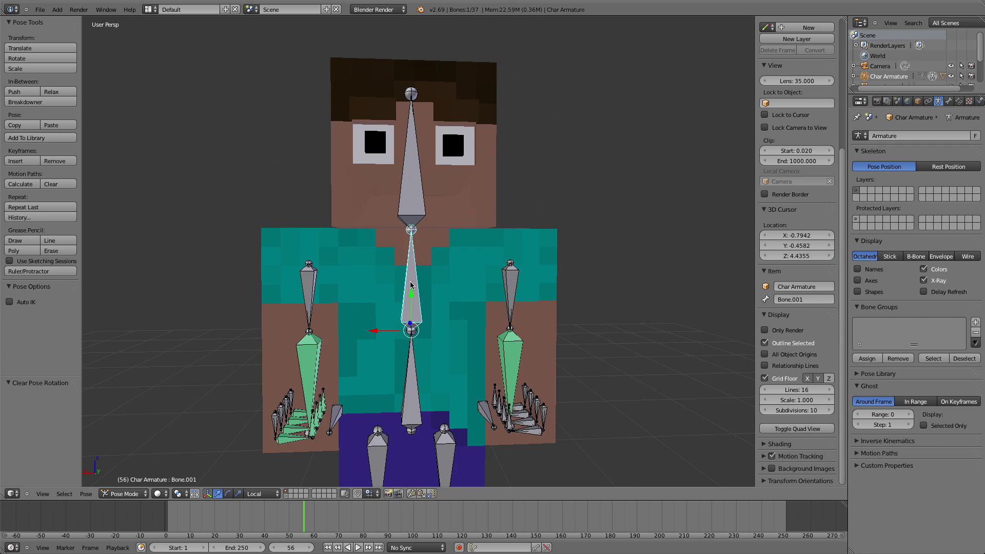
{"action": "middle_click_drag", "start_coordinate": [416, 300], "coordinate": [435, 310]}
{"action": "key", "text": "r"}
{"action": "key", "text": "x"}
{"action": "key", "text": "x"}
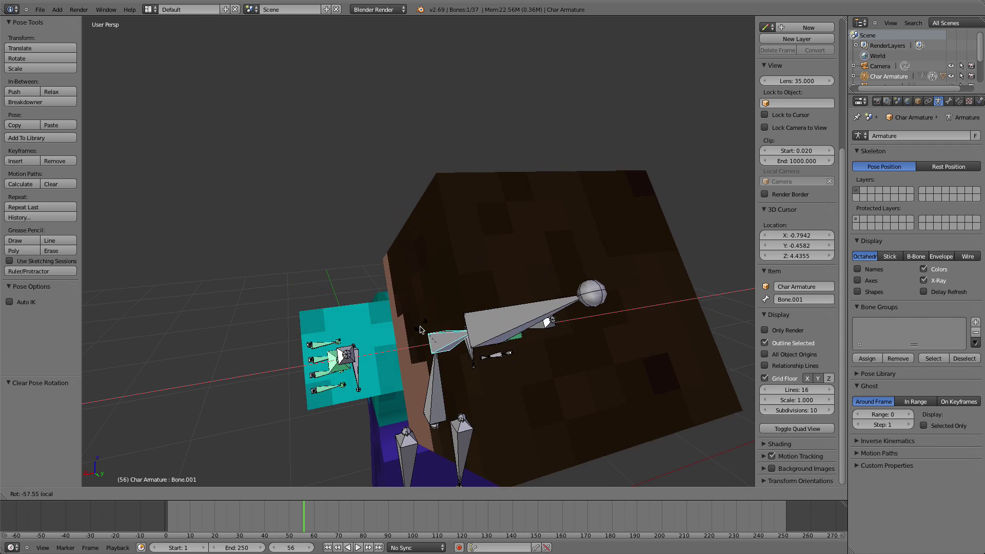
{"action": "key", "text": "r"}
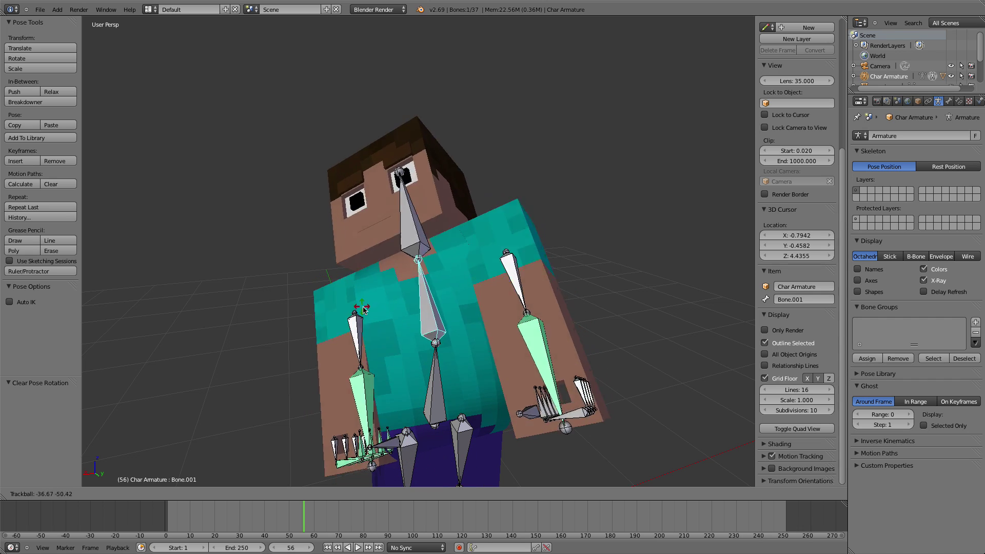
{"action": "right_click", "coordinate": [439, 336]}
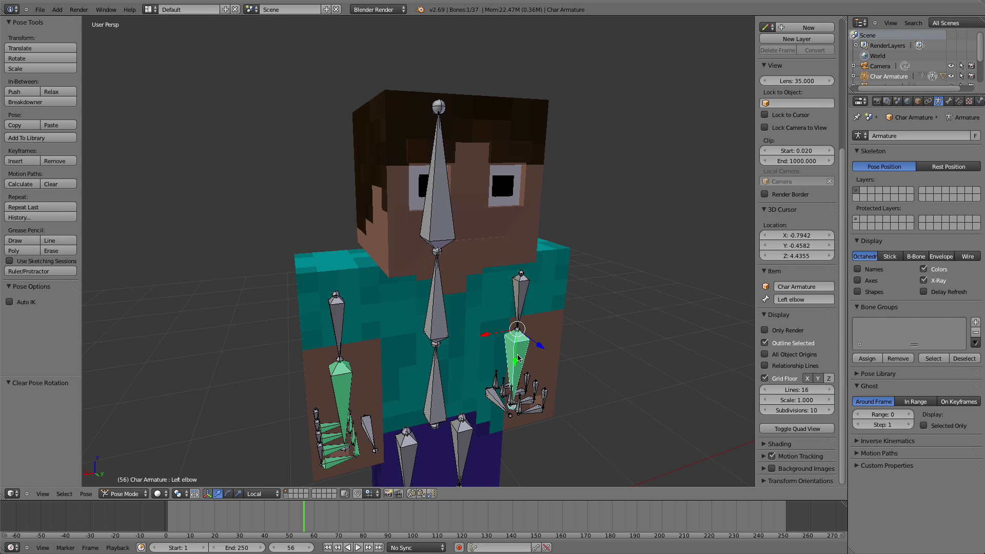
Try a free trackball rotation on the Left elbow bone
{"action": "key", "text": "r"}
{"action": "key", "text": "r"}
{"action": "right_click", "coordinate": [541, 295]}
Show the rig as wireframe in right orthographic view and put the armature in Edit Mode
{"action": "key", "text": "KP_3"}
{"action": "key", "text": "KP_3"}
{"action": "key", "text": "KP_5"}
{"action": "key", "text": "z"}
{"action": "key", "text": "Tab"}
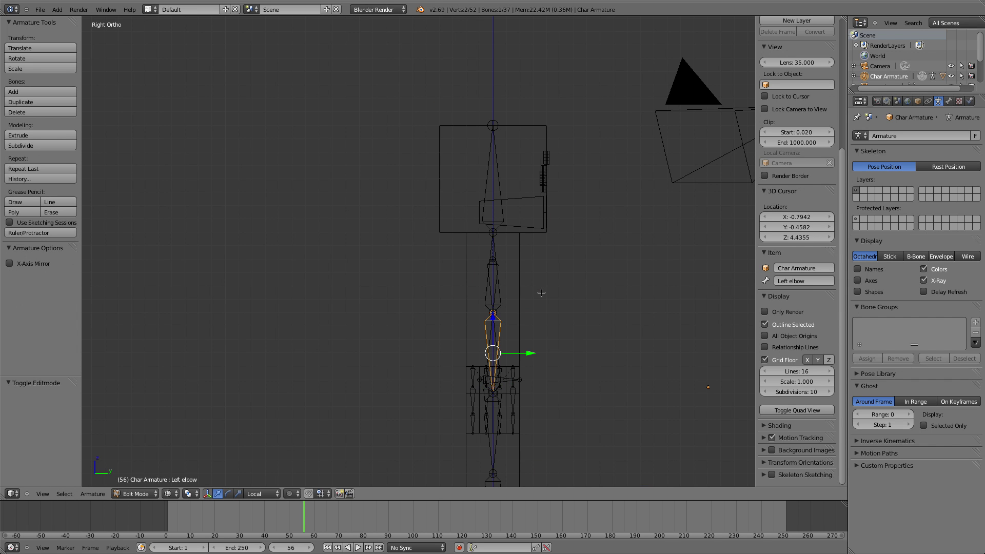
Select the end joints of both elbow bones and both knee bones, and try moving them together
{"action": "middle_click_drag", "start_coordinate": [521, 347], "coordinate": [415, 334]}
{"action": "scroll", "coordinate": [407, 292], "scroll_direction": "up", "scroll_amount": 4}
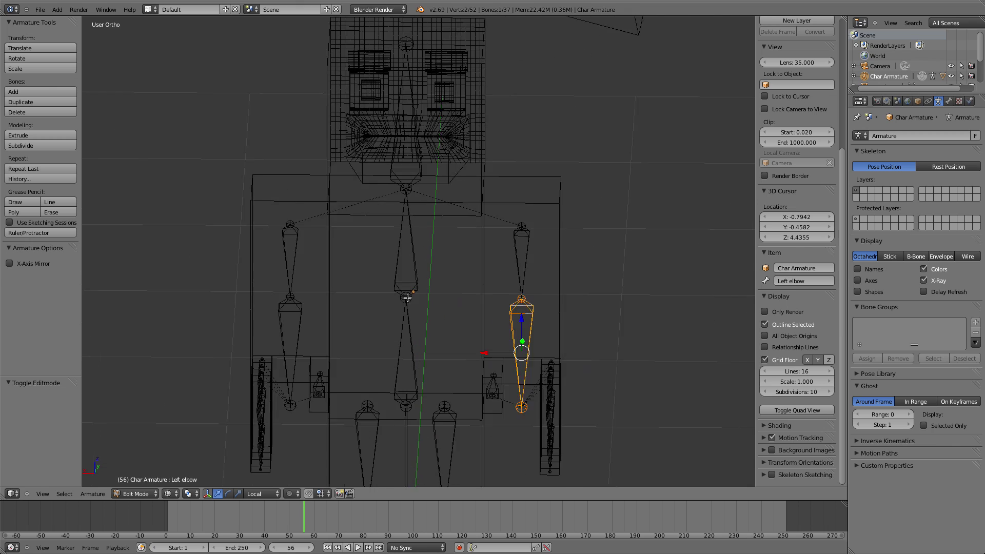
{"action": "middle_click_drag", "start_coordinate": [435, 464], "coordinate": [480, 329], "text": "shift"}
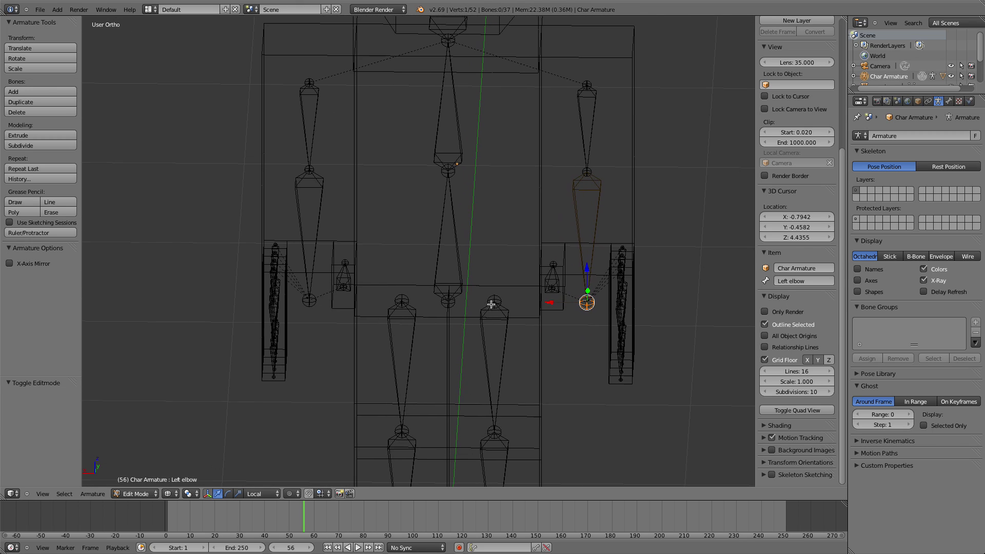
{"action": "middle_click_drag", "start_coordinate": [354, 342], "coordinate": [343, 125], "text": "shift"}
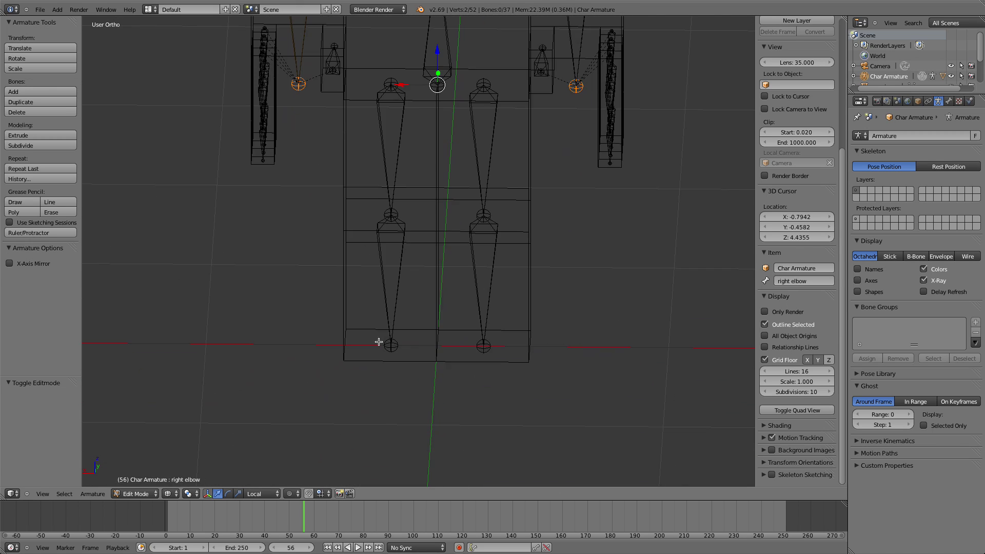
{"action": "middle_click_drag", "start_coordinate": [411, 244], "coordinate": [430, 286]}
{"action": "key", "text": "g"}
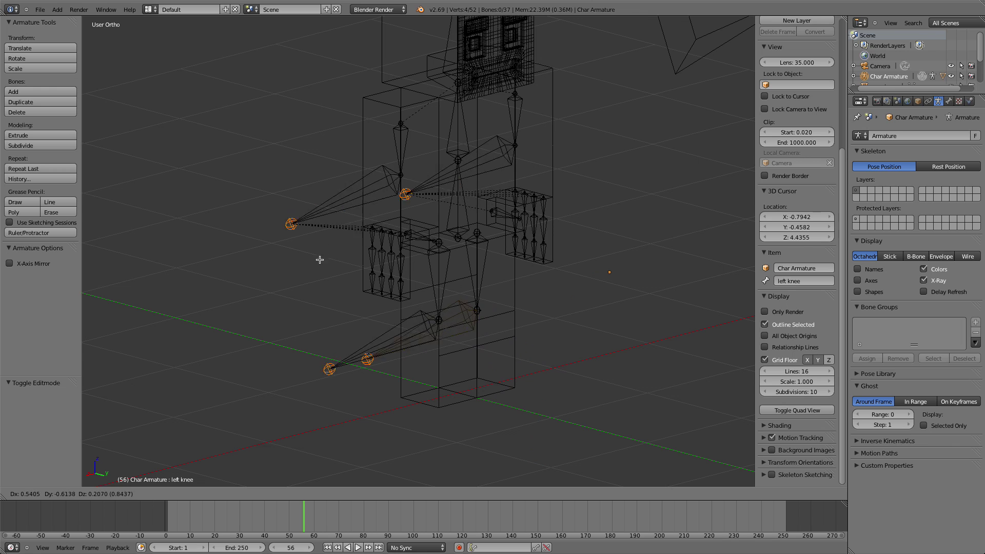
{"action": "right_click", "coordinate": [381, 258]}
Extrude short bones 0.2 units straight down from the four selected wrist and ankle joints in right view
{"action": "key", "text": "KP_3"}
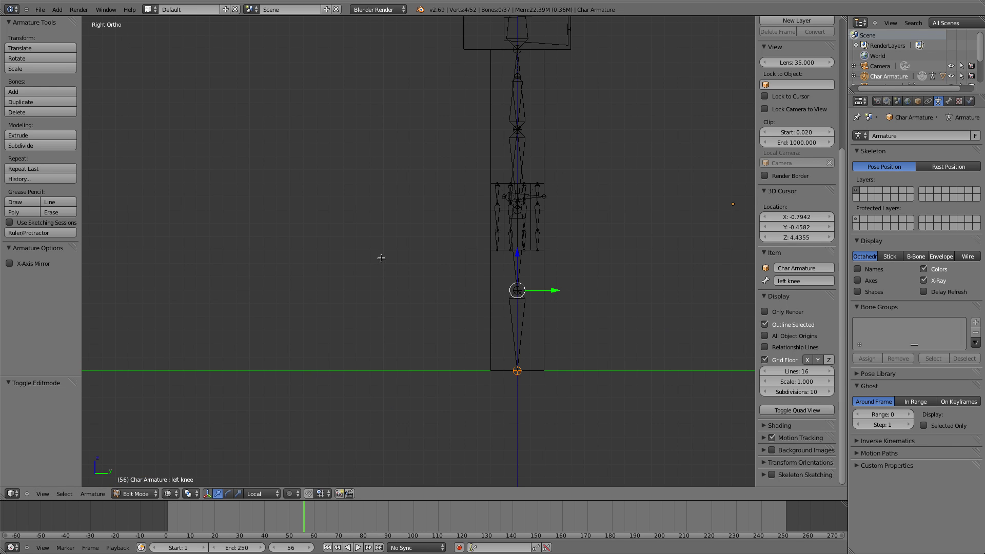
{"action": "middle_click_drag", "start_coordinate": [585, 237], "coordinate": [524, 238], "text": "shift"}
{"action": "key", "text": "g"}
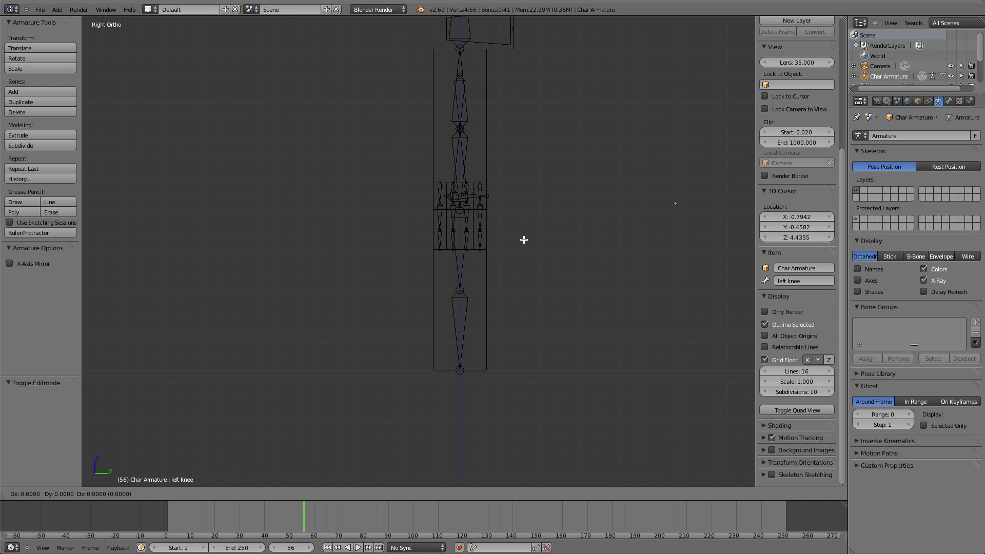
{"action": "left_click", "coordinate": [524, 258]}
Select the four extruded bones, clear the active bone's parent and copy the empty parent to the others
{"action": "middle_click_drag", "start_coordinate": [524, 258], "coordinate": [442, 268]}
{"action": "middle_click_drag", "start_coordinate": [330, 232], "coordinate": [422, 241]}
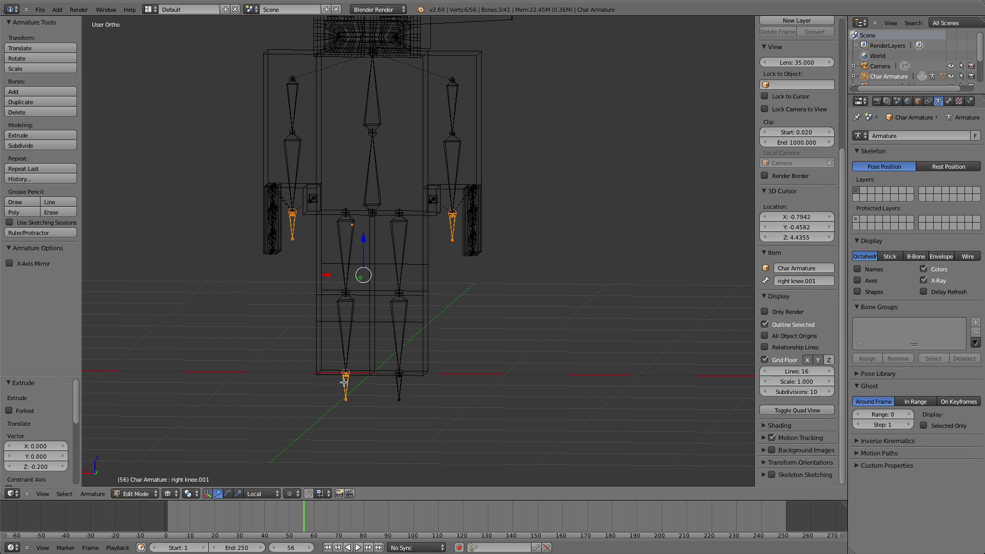
{"action": "left_click", "coordinate": [948, 101]}
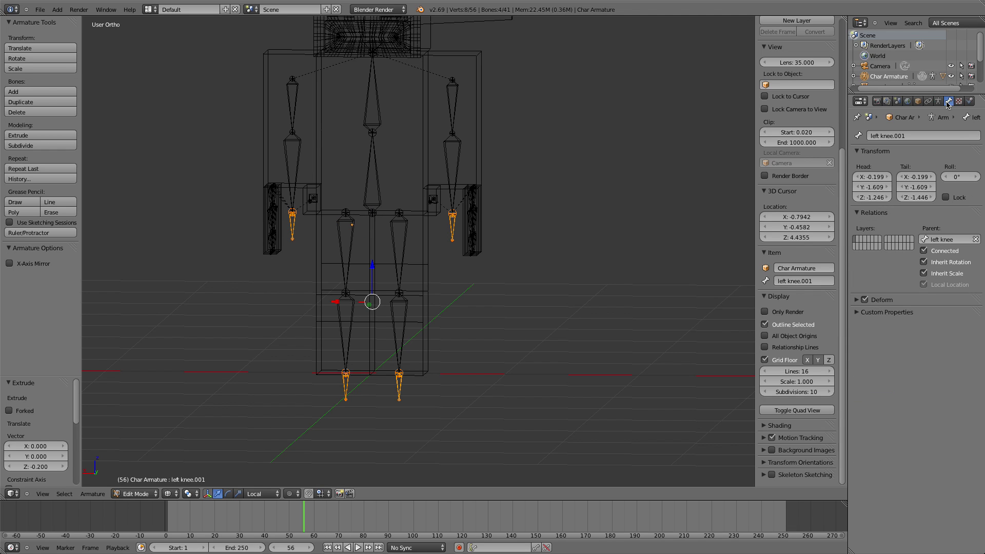
{"action": "left_click", "coordinate": [976, 240]}
{"action": "right_click", "coordinate": [970, 244]}
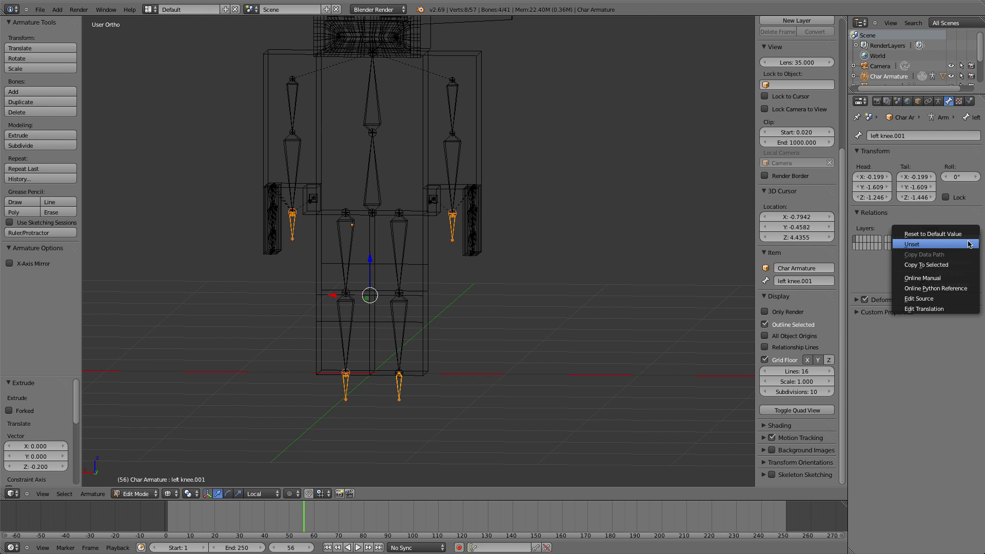
{"action": "left_click", "coordinate": [966, 263]}
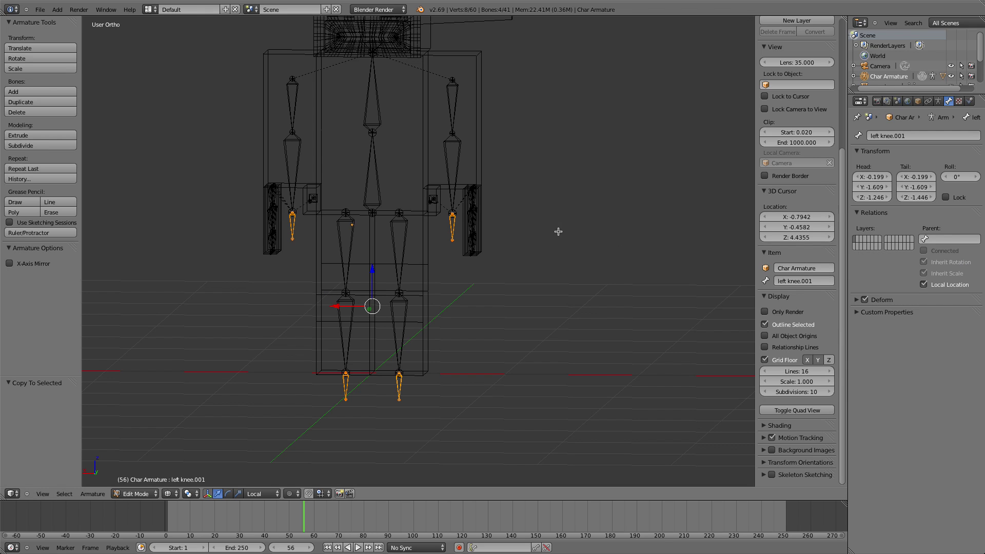
Try moving the four unparented wrist and ankle bones to check that they are detached
{"action": "right_click", "coordinate": [453, 224]}
{"action": "right_click", "coordinate": [290, 222], "text": "shift"}
{"action": "right_click", "coordinate": [341, 384], "text": "shift"}
{"action": "right_click", "coordinate": [400, 387], "text": "shift"}
{"action": "key", "text": "g"}
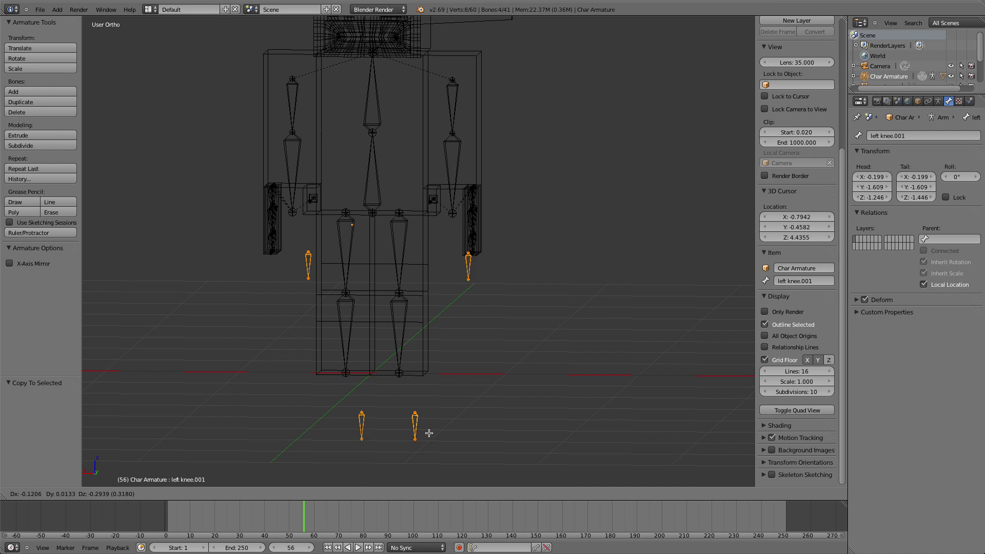
{"action": "key", "text": "Escape"}
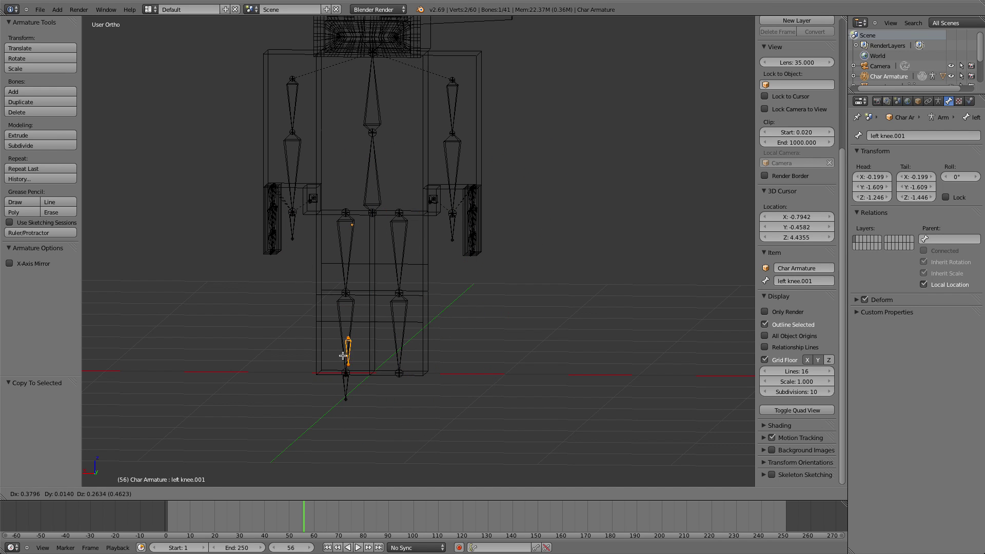
Rename the four detached bones left leg IK, right leg IK, right arm IK and Left Arm IK
{"action": "middle_click_drag", "start_coordinate": [399, 386], "coordinate": [660, 378]}
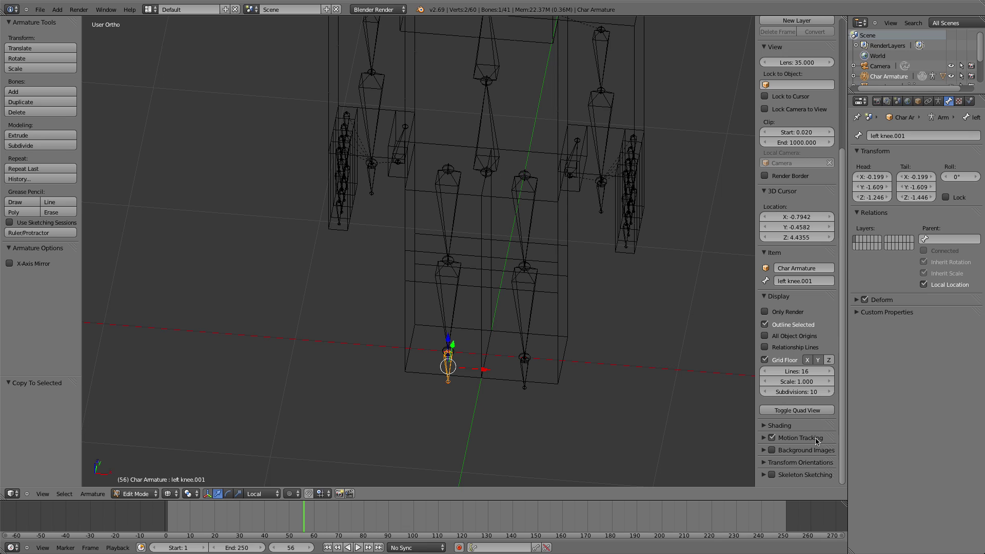
{"action": "scroll", "coordinate": [804, 308], "scroll_direction": "up", "scroll_amount": 2}
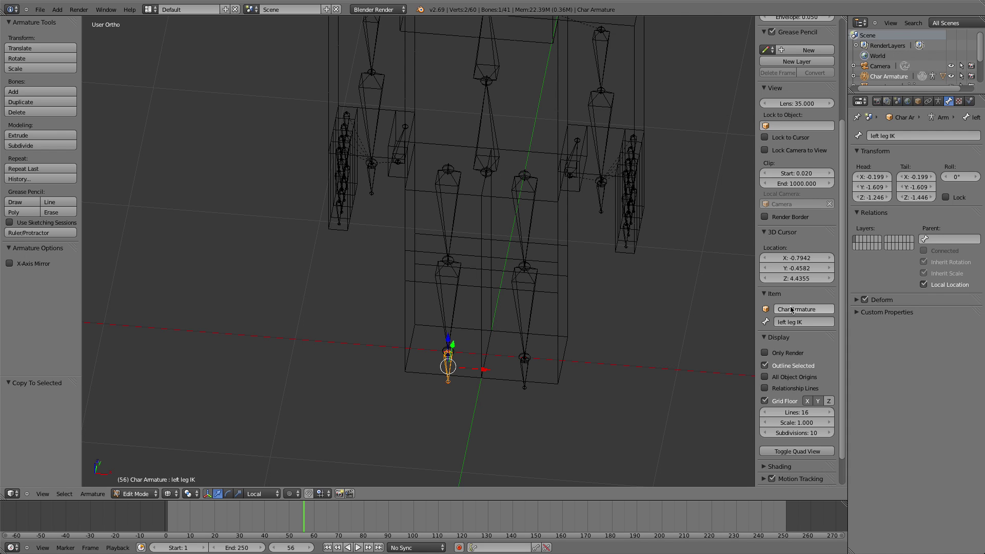
{"action": "right_click", "coordinate": [521, 375]}
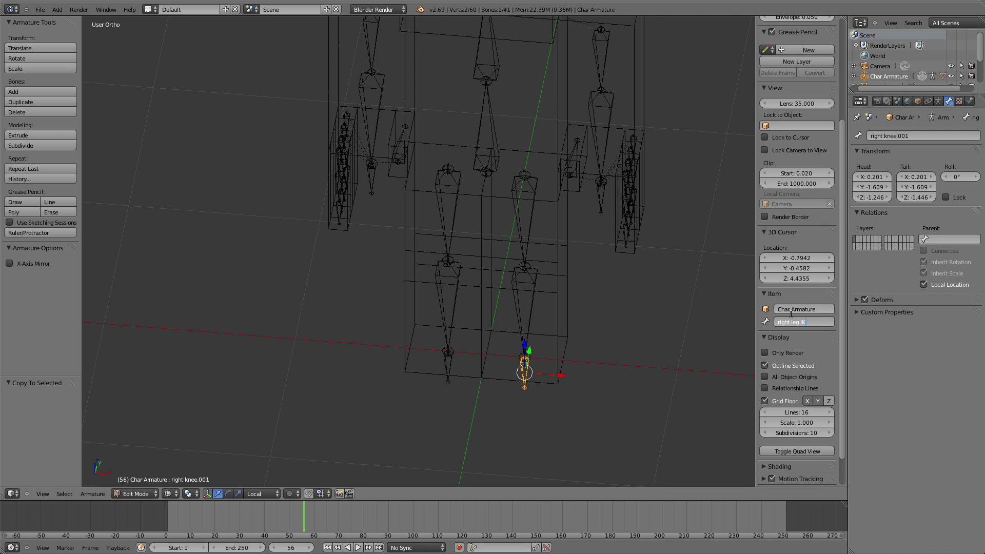
{"action": "right_click", "coordinate": [604, 191]}
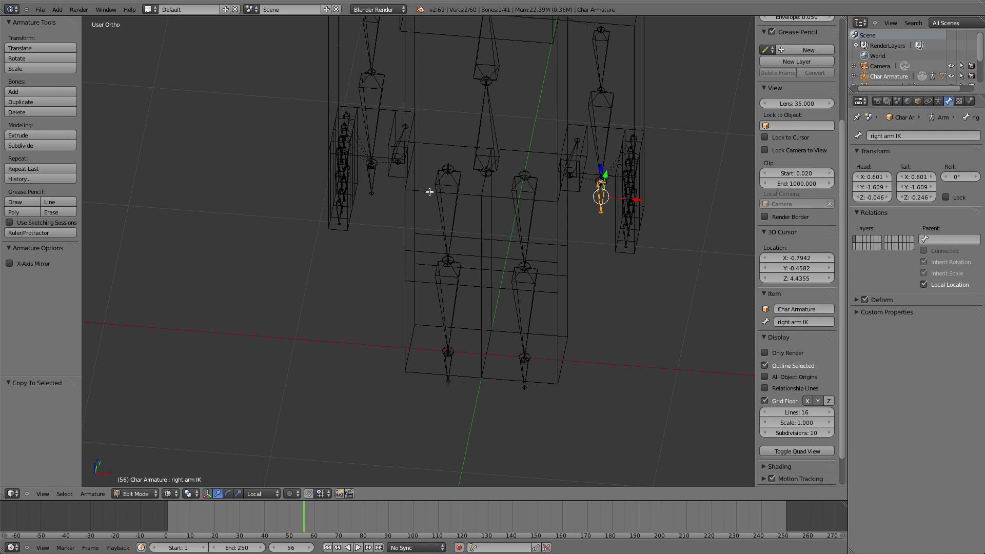
{"action": "right_click", "coordinate": [375, 181]}
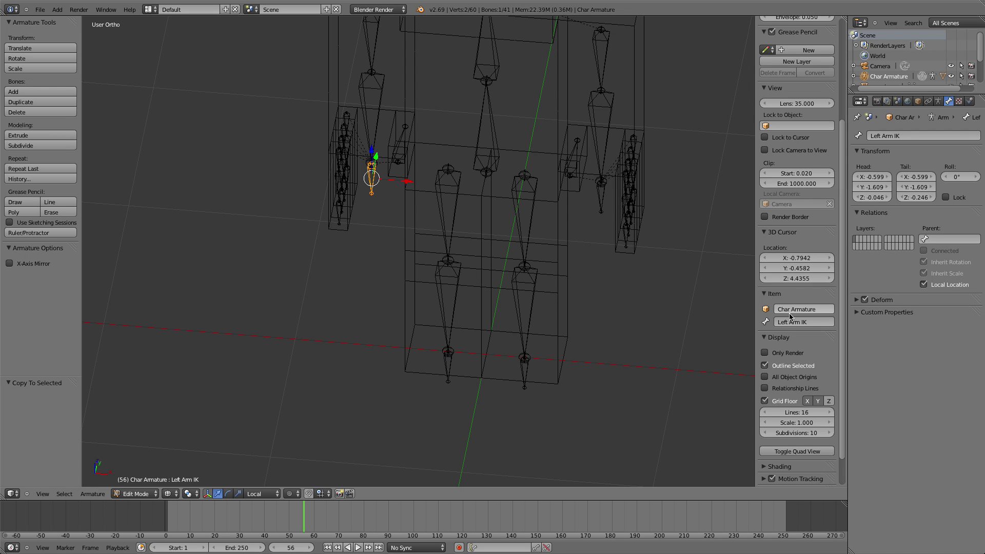
In solid shading, select both elbow joints and extrude a bone from each by -0.2 along Y, behind the character
{"action": "middle_click_drag", "start_coordinate": [583, 295], "coordinate": [563, 328], "text": "shift"}
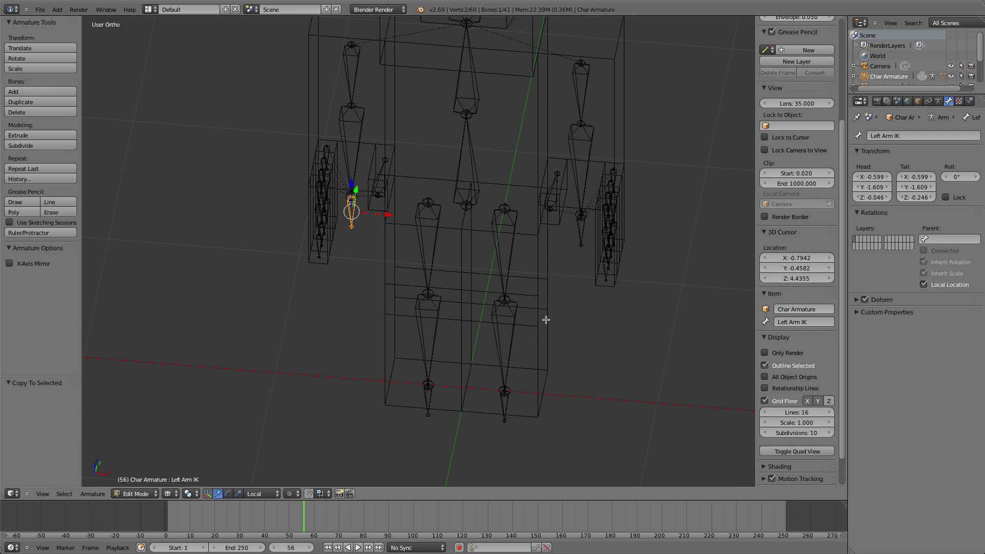
{"action": "right_click", "coordinate": [344, 102]}
{"action": "middle_click_drag", "start_coordinate": [344, 102], "coordinate": [513, 143]}
{"action": "mouse_move", "coordinate": [515, 275]}
{"action": "middle_mouse_down", "text": "shift"}
{"action": "mouse_move", "coordinate": [541, 160]}
{"action": "mouse_move", "coordinate": [519, 363]}
{"action": "mouse_move", "coordinate": [495, 356]}
{"action": "mouse_move", "coordinate": [482, 336]}
{"action": "mouse_move", "coordinate": [538, 342]}
{"action": "mouse_move", "coordinate": [447, 338]}
{"action": "mouse_move", "coordinate": [508, 354]}
{"action": "middle_mouse_up", "text": "shift"}
{"action": "key", "text": "z"}
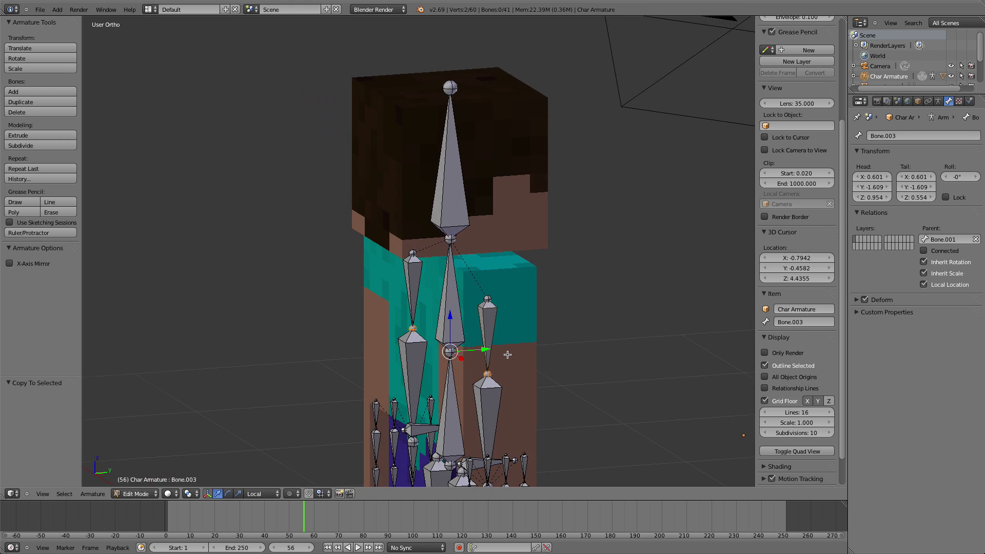
{"action": "key", "text": "KP_3"}
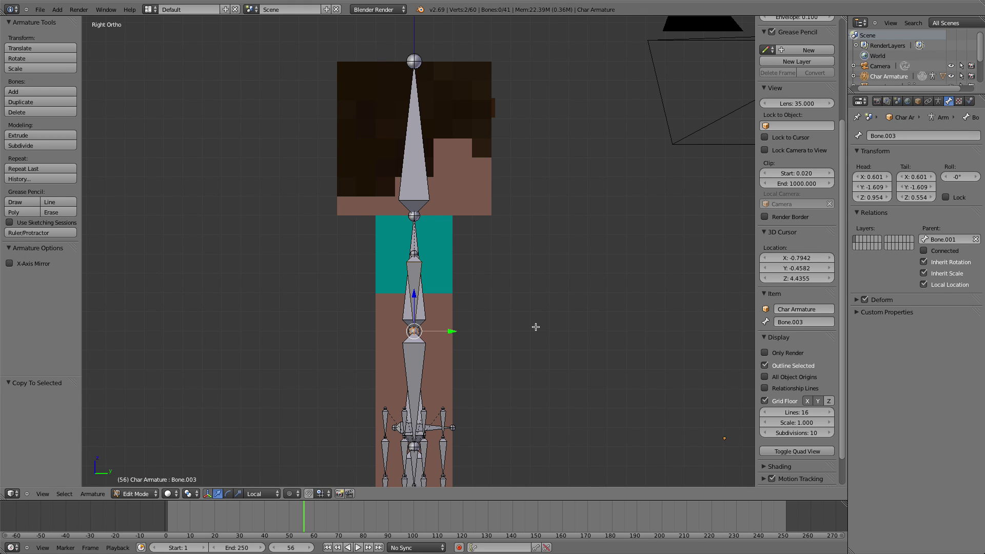
{"action": "key", "text": "e"}
{"action": "left_click", "coordinate": [500, 332]}
{"action": "middle_click_drag", "start_coordinate": [391, 332], "coordinate": [396, 324]}
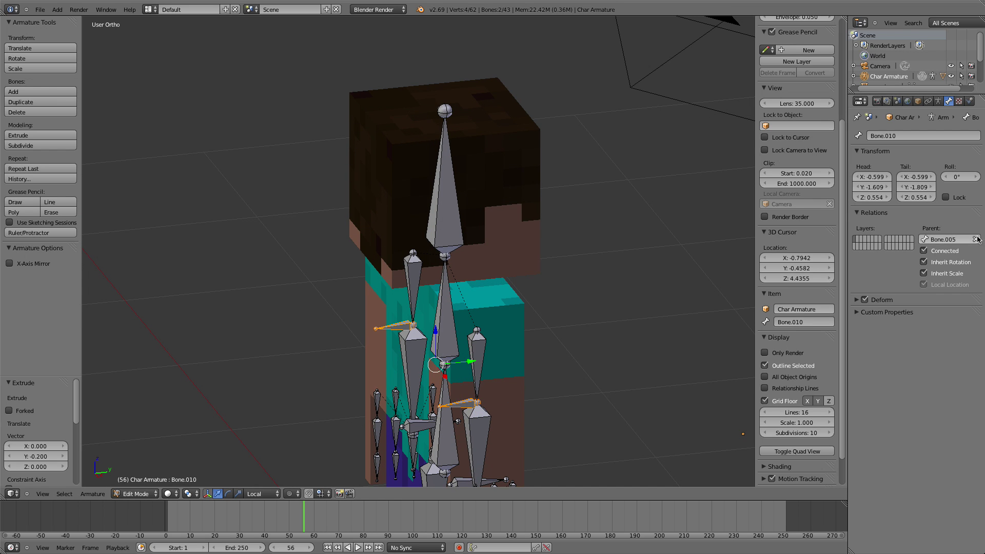
Clear the parent of one new elbow bone and copy the empty parent to the other
{"action": "left_click", "coordinate": [976, 239]}
{"action": "right_click", "coordinate": [950, 240]}
{"action": "left_click", "coordinate": [951, 240]}
{"action": "scroll", "coordinate": [515, 377], "scroll_direction": "down", "scroll_amount": 1}
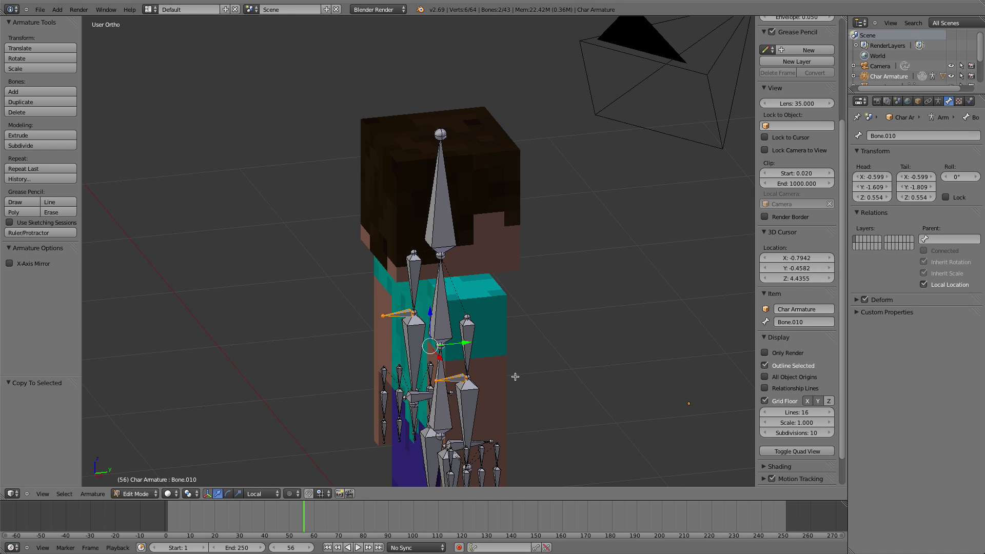
Try moving the two elbow target bones individually to check that they are detached from the arms
{"action": "key", "text": "KP_3"}
{"action": "mouse_move", "coordinate": [443, 317]}
{"action": "left_mouse_down", "text": "ctrl"}
{"action": "mouse_move", "coordinate": [415, 320]}
{"action": "mouse_move", "coordinate": [437, 320]}
{"action": "left_mouse_up", "text": "ctrl"}
{"action": "right_click", "coordinate": [436, 321]}
{"action": "middle_click_drag", "start_coordinate": [393, 325], "coordinate": [450, 348]}
{"action": "right_click", "coordinate": [470, 356]}
{"action": "right_click", "coordinate": [400, 316]}
{"action": "key", "text": "g"}
{"action": "right_click", "coordinate": [433, 320]}
{"action": "right_click", "coordinate": [468, 358]}
{"action": "key", "text": "g"}
{"action": "right_click", "coordinate": [470, 400]}
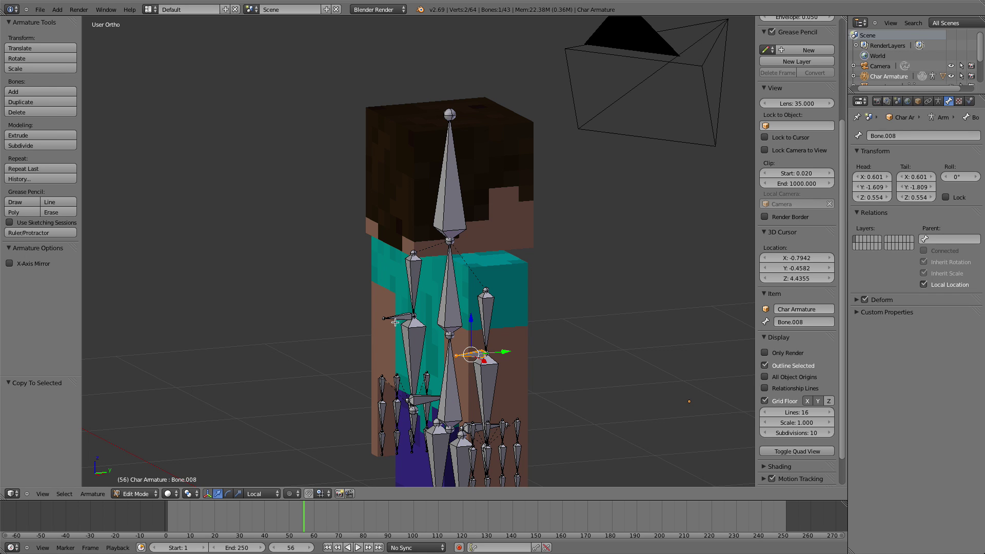
Select both elbow target bones and move them -0.7 along Y, farther behind the character
{"action": "key", "text": "KP_3"}
{"action": "key", "text": "ctrl+KP_4"}
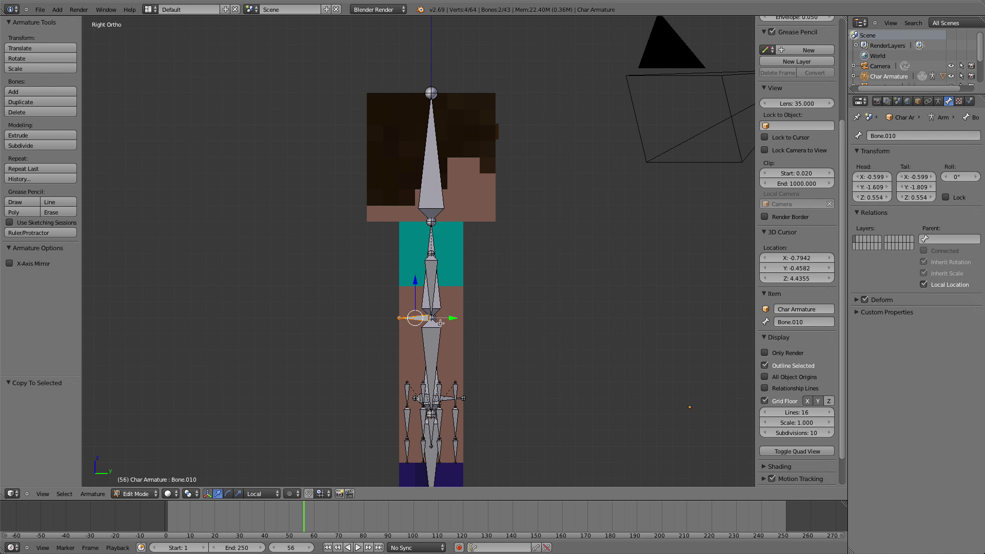
{"action": "left_click_drag", "start_coordinate": [448, 319], "coordinate": [424, 322]}
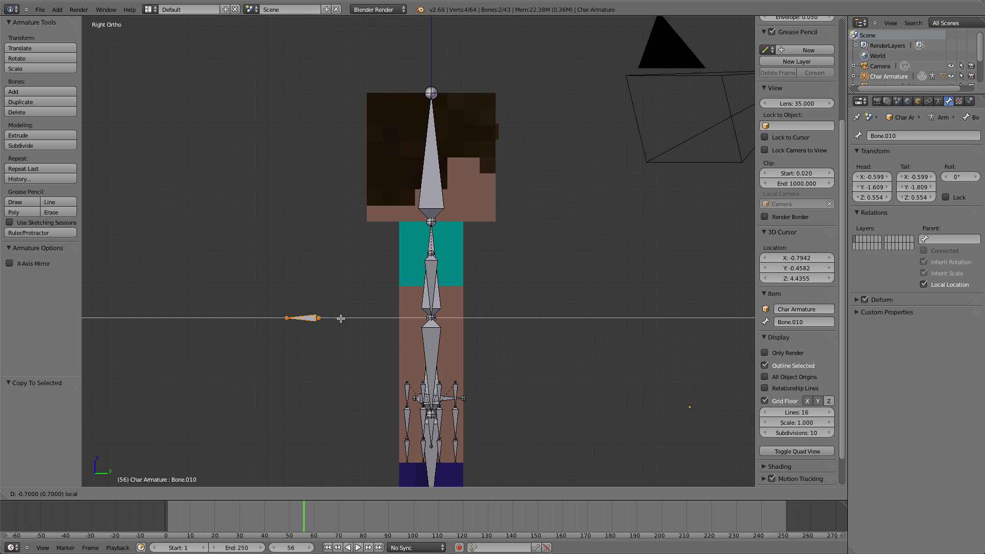
{"action": "left_click_drag", "start_coordinate": [341, 318], "coordinate": [342, 318], "text": "ctrl"}
{"action": "middle_click_drag", "start_coordinate": [421, 250], "coordinate": [461, 314], "text": "shift"}
{"action": "middle_click_drag", "start_coordinate": [507, 258], "coordinate": [522, 281], "text": "shift"}
{"action": "key", "text": "KP_3"}
{"action": "scroll", "coordinate": [406, 359], "scroll_direction": "down", "scroll_amount": 2}
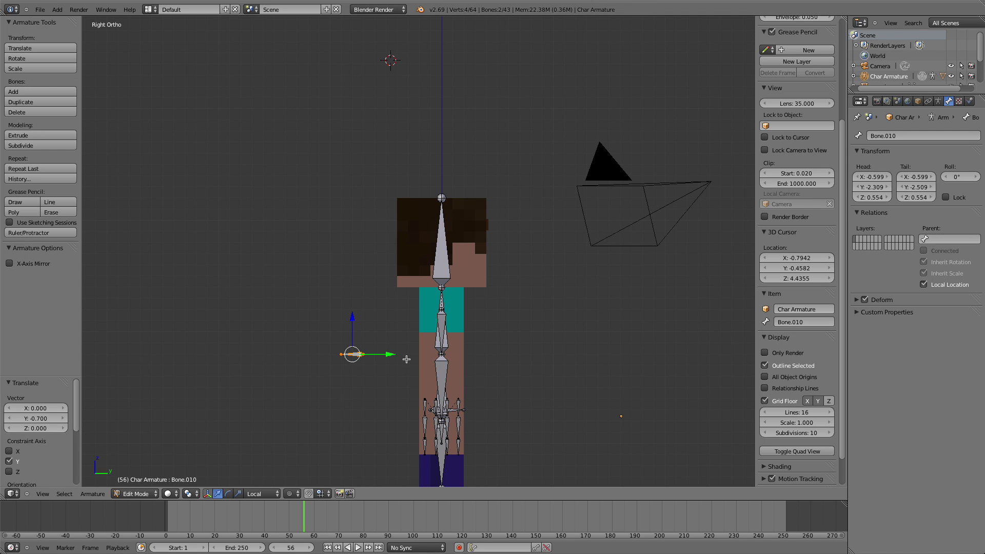
In Pose Mode, try moving an elbow target bone behind the character
{"action": "scroll", "coordinate": [354, 378], "scroll_direction": "up", "scroll_amount": 3}
{"action": "middle_click_drag", "start_coordinate": [367, 341], "coordinate": [369, 231], "text": "shift"}
{"action": "middle_click_drag", "start_coordinate": [372, 237], "coordinate": [352, 239]}
{"action": "key", "text": "ctrl+Tab"}
{"action": "middle_click_drag", "start_coordinate": [316, 319], "coordinate": [439, 399]}
{"action": "right_click", "coordinate": [324, 368]}
{"action": "key", "text": "g"}
{"action": "right_click", "coordinate": [562, 406]}
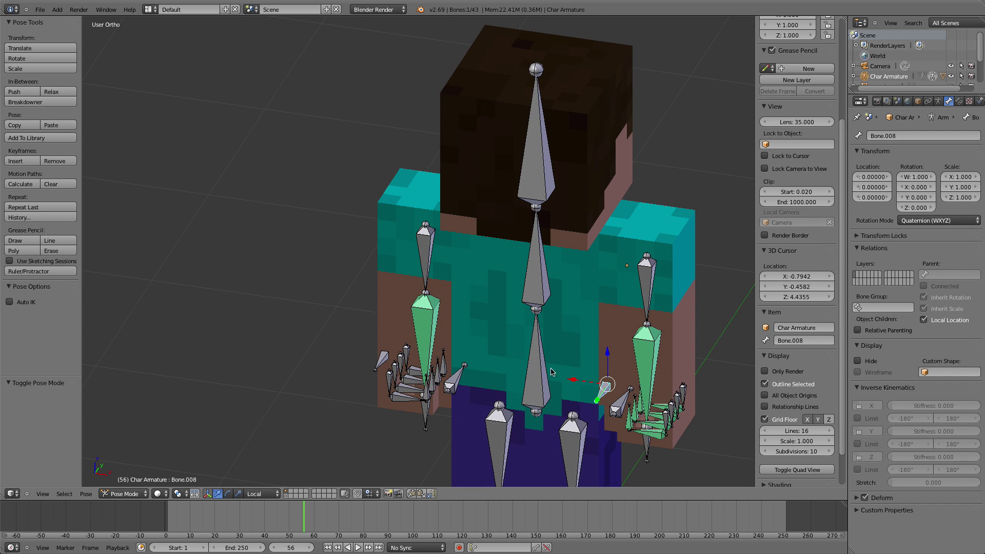
In Edit Mode, select both knee joints and extrude a bone from each by 0.2 along Y, towards the character's front
{"action": "scroll", "coordinate": [543, 381], "scroll_direction": "down", "scroll_amount": 4}
{"action": "key", "text": "Tab"}
{"action": "right_click", "coordinate": [492, 360]}
{"action": "key", "text": "KP_3"}
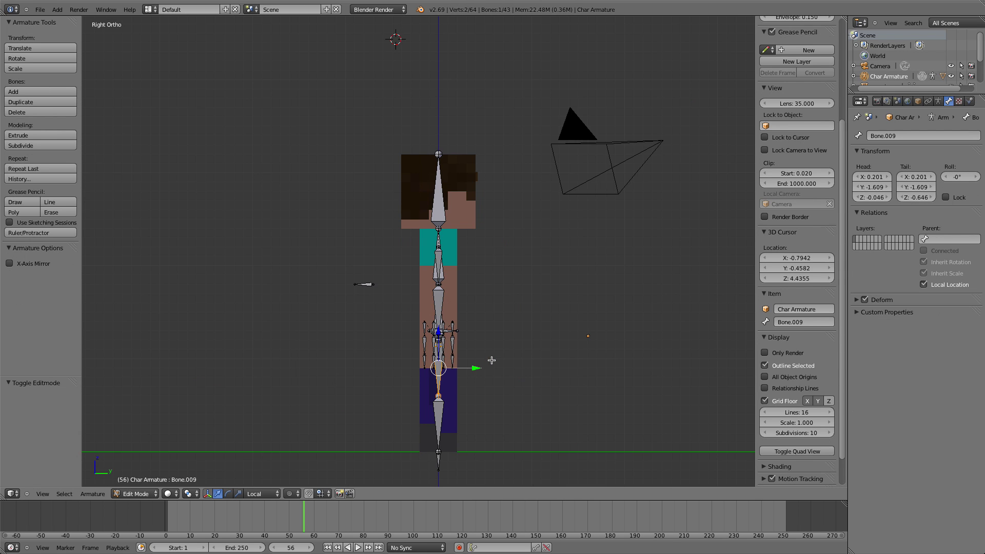
{"action": "scroll", "coordinate": [422, 268], "scroll_direction": "up", "scroll_amount": 6}
{"action": "right_click", "coordinate": [400, 310]}
{"action": "middle_click_drag", "start_coordinate": [407, 309], "coordinate": [372, 319]}
{"action": "key", "text": "KP_3"}
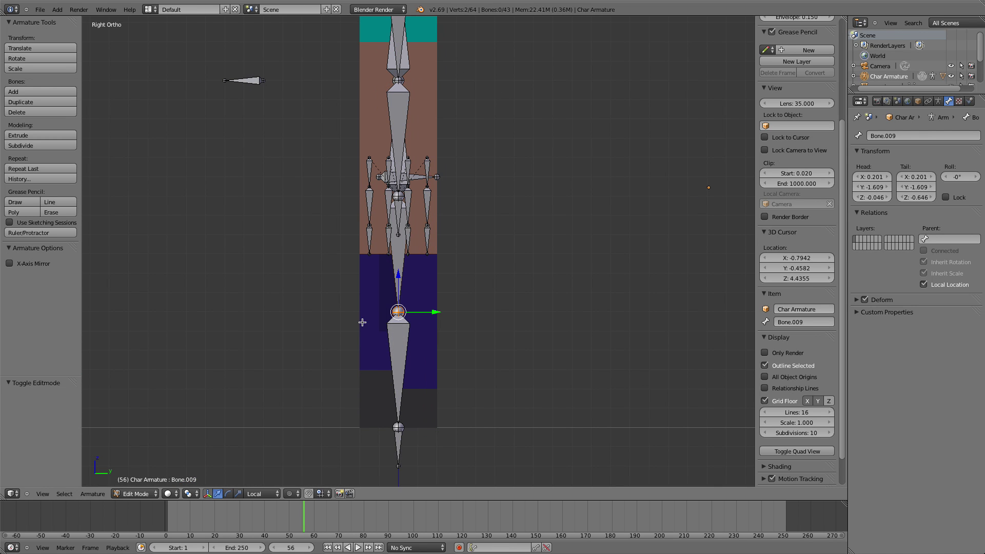
{"action": "scroll", "coordinate": [458, 238], "scroll_direction": "down", "scroll_amount": 1}
{"action": "key", "text": "e"}
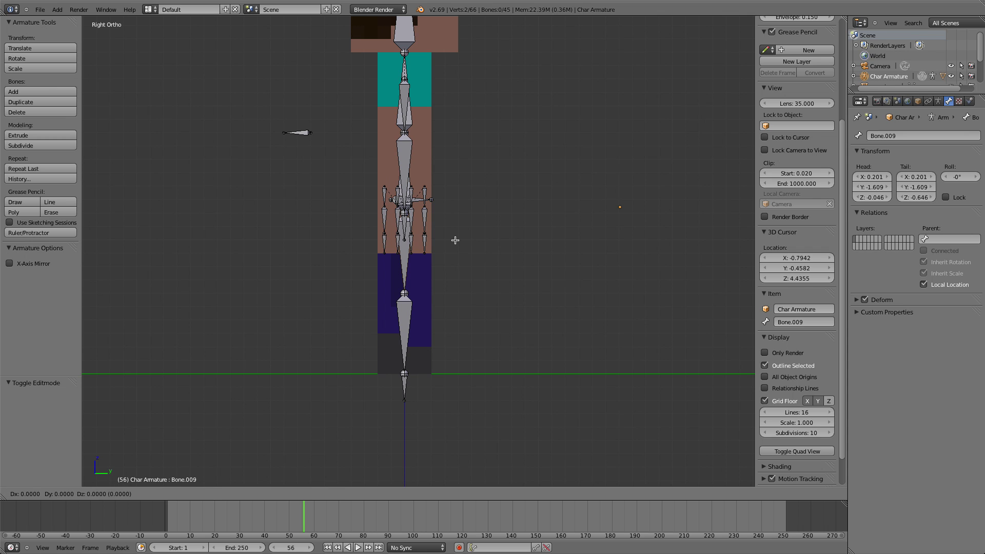
{"action": "left_click", "coordinate": [478, 242]}
Clear the parent of one new knee bone and copy the empty parent to the other
{"action": "mouse_move", "coordinate": [481, 186]}
{"action": "middle_mouse_down", "text": "shift"}
{"action": "mouse_move", "coordinate": [484, 292]}
{"action": "mouse_move", "coordinate": [493, 180]}
{"action": "middle_mouse_up", "text": "shift"}
{"action": "middle_click_drag", "start_coordinate": [483, 262], "coordinate": [431, 257], "text": "shift"}
{"action": "scroll", "coordinate": [482, 217], "scroll_direction": "up", "scroll_amount": 4}
{"action": "right_click", "coordinate": [439, 235]}
{"action": "right_click", "coordinate": [417, 288], "text": "shift"}
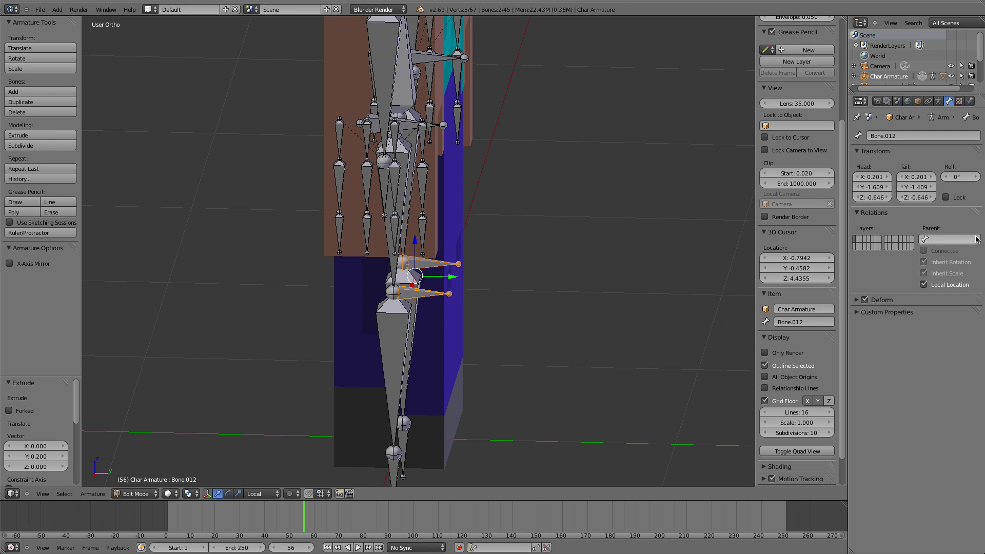
{"action": "right_click", "coordinate": [976, 239]}
{"action": "left_click", "coordinate": [918, 237]}
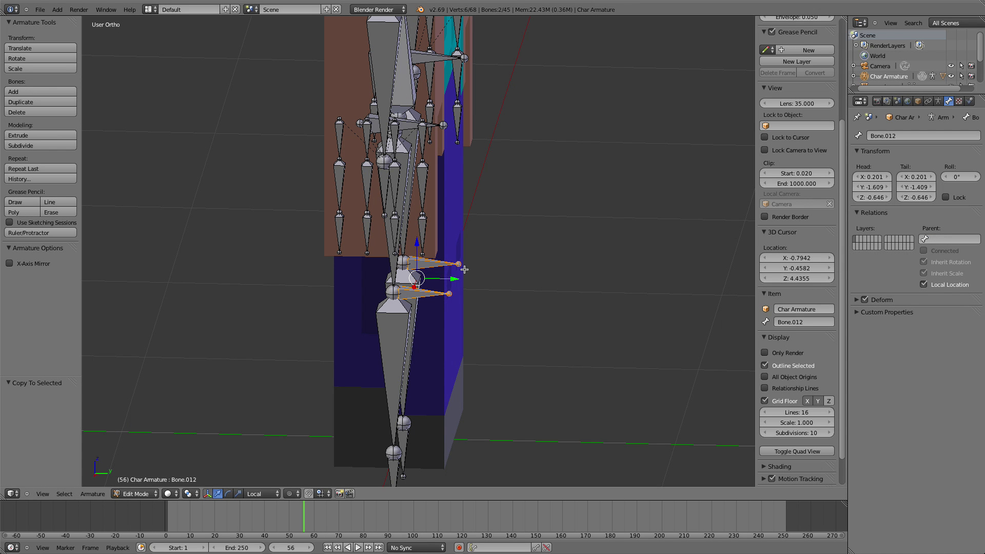
{"action": "key", "text": "KP_3"}
{"action": "scroll", "coordinate": [457, 266], "scroll_direction": "down", "scroll_amount": 8}
{"action": "left_click_drag", "start_coordinate": [451, 249], "coordinate": [475, 257], "text": "ctrl"}
{"action": "right_click", "coordinate": [474, 256]}
{"action": "scroll", "coordinate": [467, 252], "scroll_direction": "up", "scroll_amount": 2}
{"action": "right_click", "coordinate": [426, 244]}
{"action": "middle_click_drag", "start_coordinate": [427, 244], "coordinate": [420, 262]}
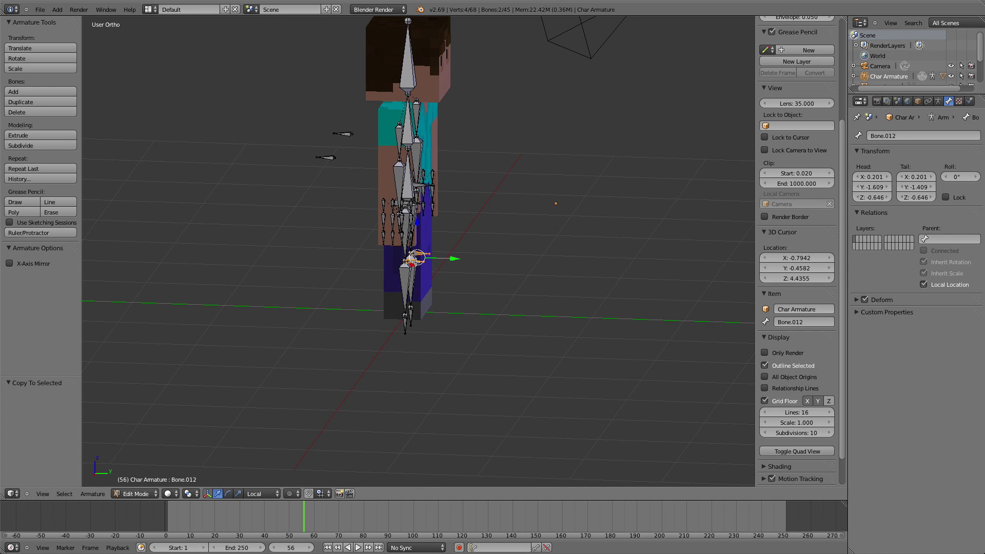
Move both knee target bones 0.8 along Y, out in front of the legs
{"action": "key", "text": "KP_3"}
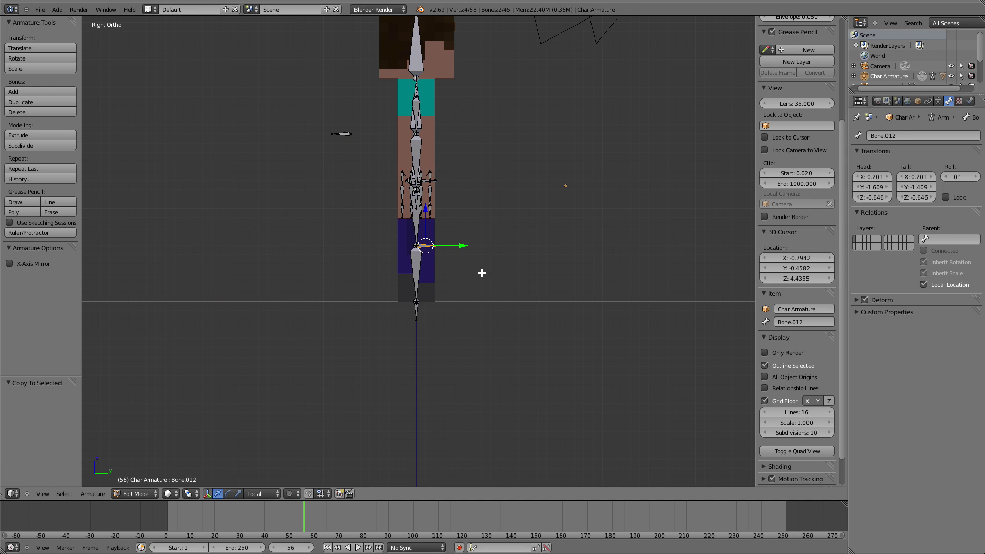
{"action": "scroll", "coordinate": [484, 263], "scroll_direction": "down", "scroll_amount": 2}
{"action": "middle_click_drag", "start_coordinate": [458, 278], "coordinate": [450, 296], "text": "shift"}
{"action": "scroll", "coordinate": [450, 294], "scroll_direction": "up", "scroll_amount": 2}
{"action": "left_click_drag", "start_coordinate": [454, 272], "coordinate": [498, 267], "text": "ctrl"}
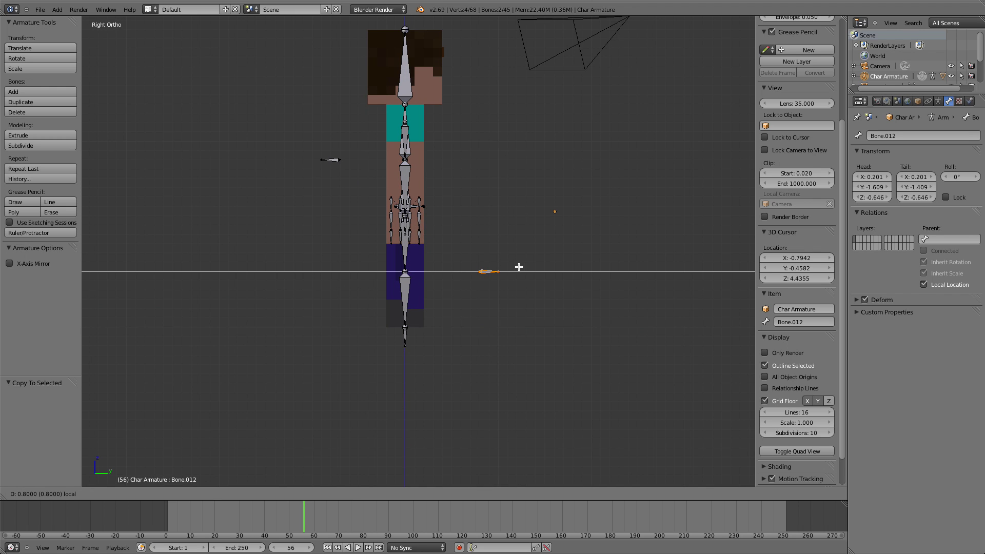
{"action": "left_click", "coordinate": [518, 267]}
In Pose Mode with wireframe shading, rename the two elbow target bones left elbow IK and Right elbow IK
{"action": "key", "text": "ctrl+Tab"}
{"action": "middle_click_drag", "start_coordinate": [519, 270], "coordinate": [368, 229]}
{"action": "right_click", "coordinate": [449, 302]}
{"action": "right_click", "coordinate": [450, 303]}
{"action": "right_click", "coordinate": [368, 228]}
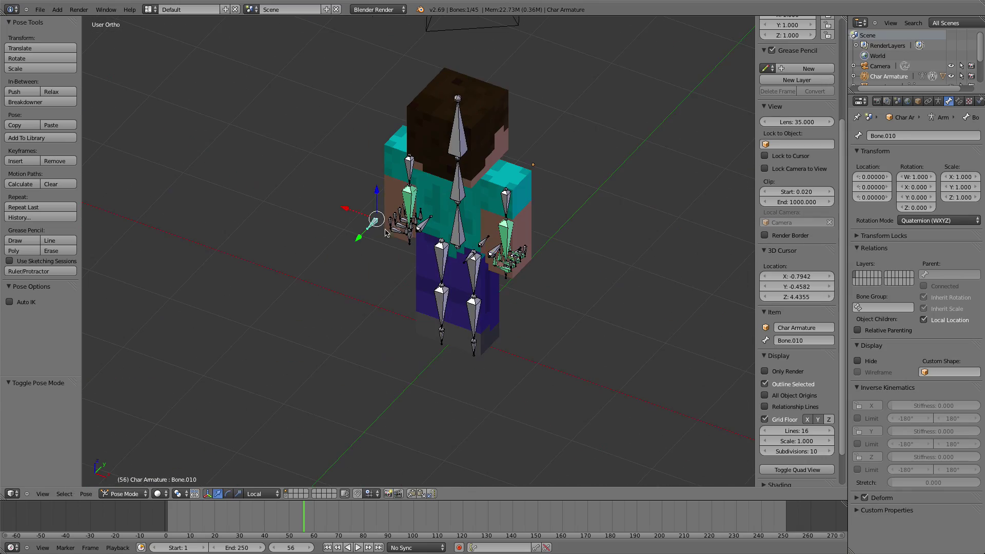
{"action": "scroll", "coordinate": [462, 248], "scroll_direction": "up", "scroll_amount": 4}
{"action": "mouse_move", "coordinate": [462, 247]}
{"action": "middle_mouse_down"}
{"action": "mouse_move", "coordinate": [458, 260]}
{"action": "mouse_move", "coordinate": [508, 238]}
{"action": "mouse_move", "coordinate": [521, 248]}
{"action": "middle_mouse_up"}
{"action": "key", "text": "z"}
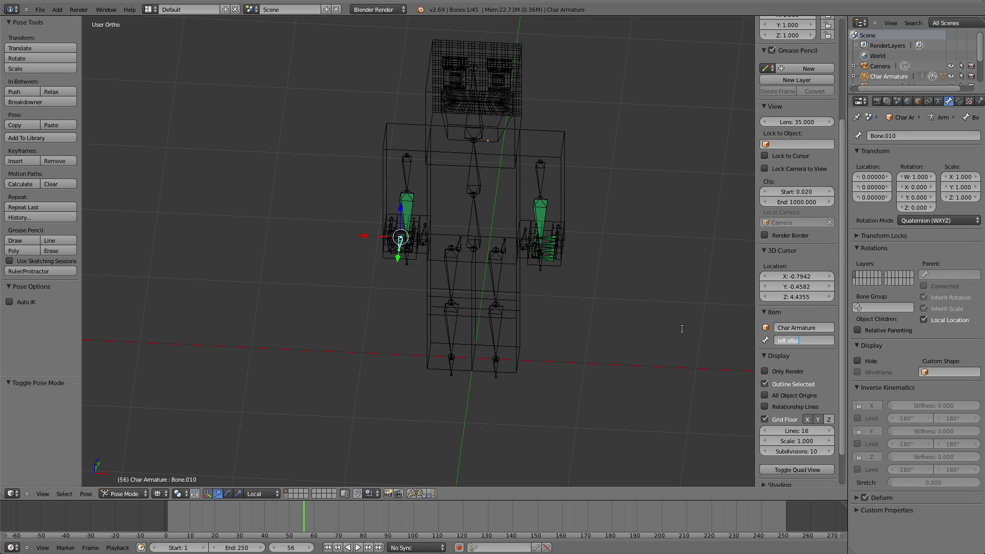
{"action": "middle_click_drag", "start_coordinate": [598, 331], "coordinate": [579, 273]}
{"action": "right_click", "coordinate": [575, 259]}
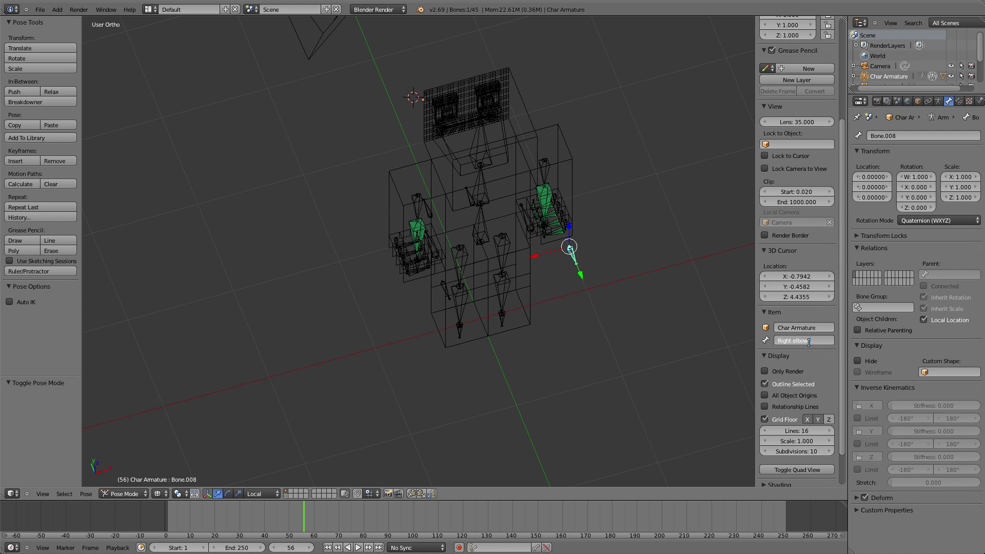
{"action": "key", "text": "Return"}
Rename the two knee target bones left knee IK and Right knee IK
{"action": "middle_click_drag", "start_coordinate": [573, 359], "coordinate": [421, 289]}
{"action": "right_click", "coordinate": [433, 265]}
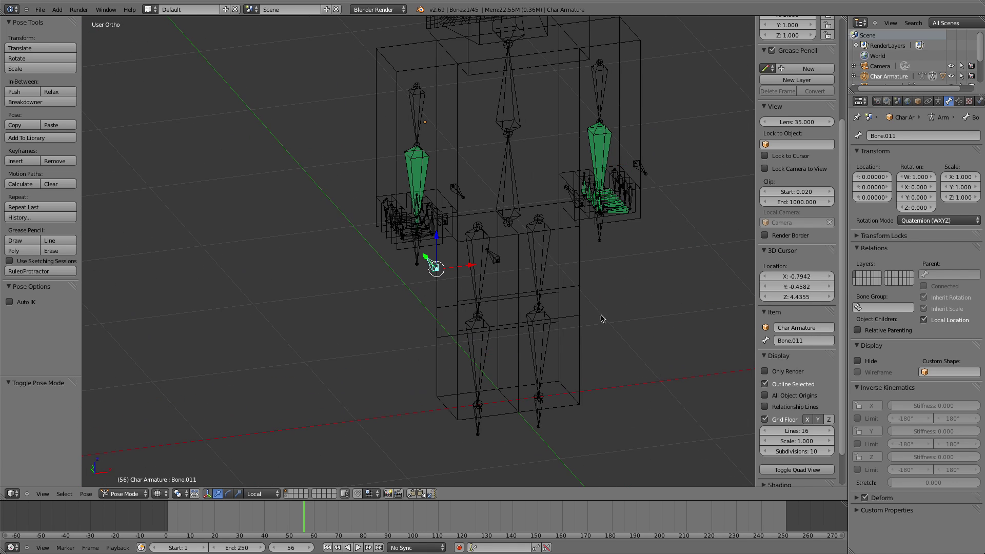
{"action": "left_click", "coordinate": [803, 341]}
{"action": "right_click", "coordinate": [490, 260]}
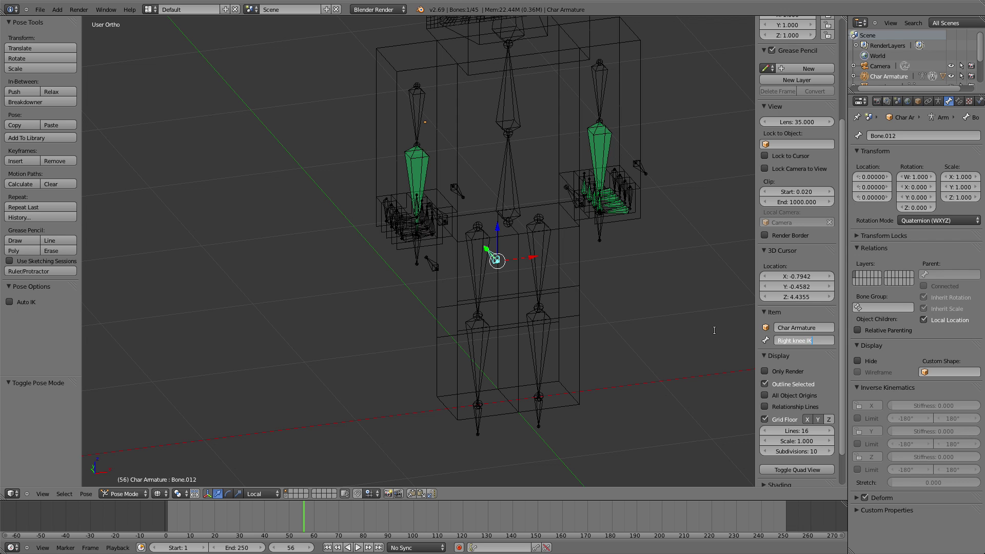
Return to solid shading and select the left upper arm bone
{"action": "key", "text": "z"}
{"action": "middle_click_drag", "start_coordinate": [580, 280], "coordinate": [719, 293]}
{"action": "mouse_move", "coordinate": [484, 189]}
{"action": "middle_mouse_down", "text": "shift"}
{"action": "mouse_move", "coordinate": [510, 286]}
{"action": "mouse_move", "coordinate": [500, 286]}
{"action": "middle_mouse_up", "text": "shift"}
{"action": "right_click", "coordinate": [457, 187]}
Try rotating the left upper arm bone to see how the arm follows
{"action": "key", "text": "w"}
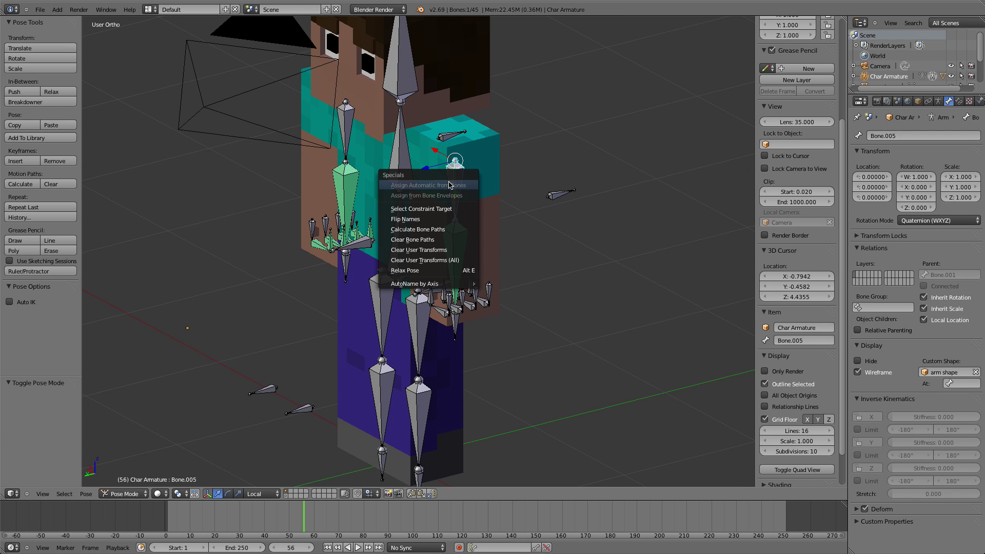
{"action": "key", "text": "r"}
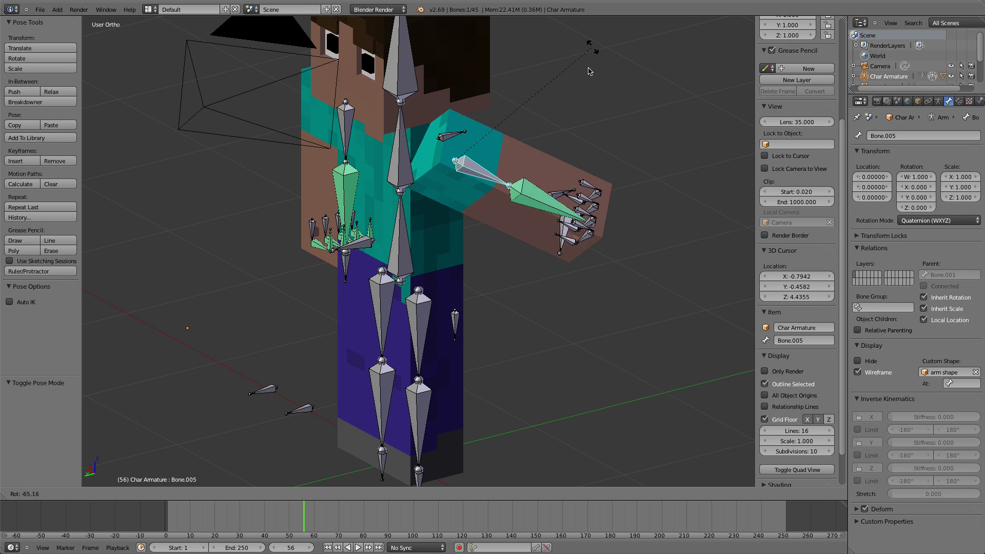
{"action": "right_click", "coordinate": [598, 116]}
{"action": "middle_click_drag", "start_coordinate": [597, 116], "coordinate": [661, 132]}
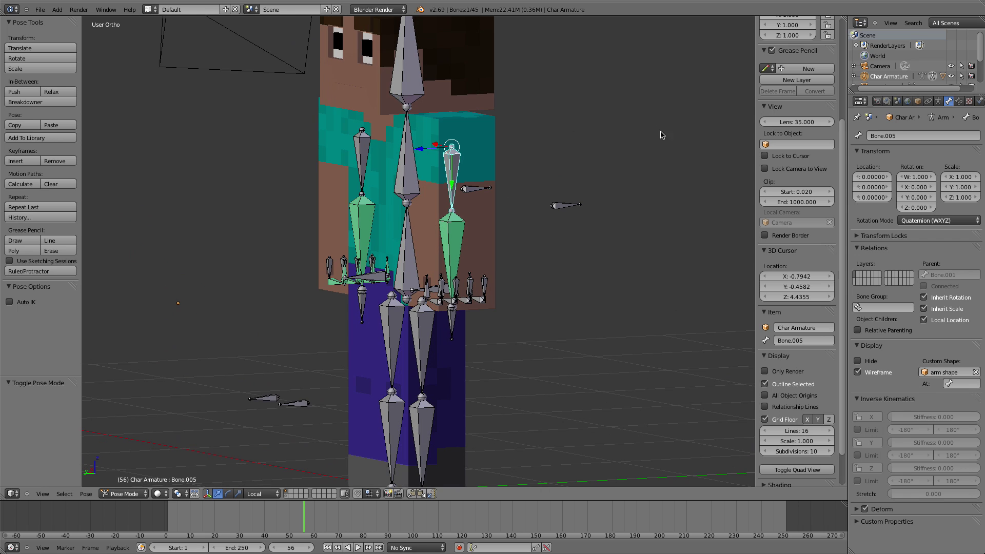
Add an Inverse Kinematics constraint to the left upper arm bone with Char Armature as its target
{"action": "left_click", "coordinate": [958, 101]}
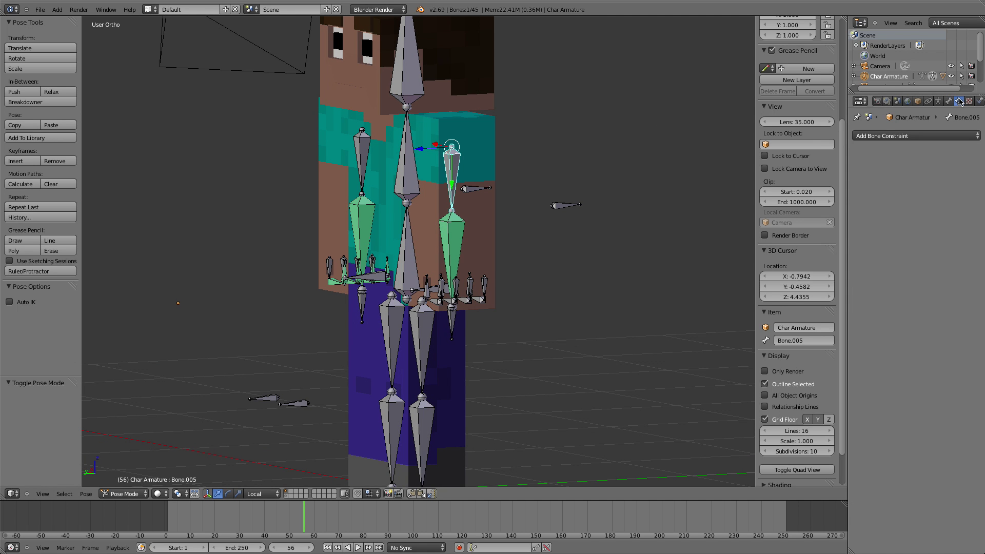
{"action": "middle_click_drag", "start_coordinate": [461, 203], "coordinate": [521, 172]}
{"action": "scroll", "coordinate": [546, 192], "scroll_direction": "up", "scroll_amount": 2}
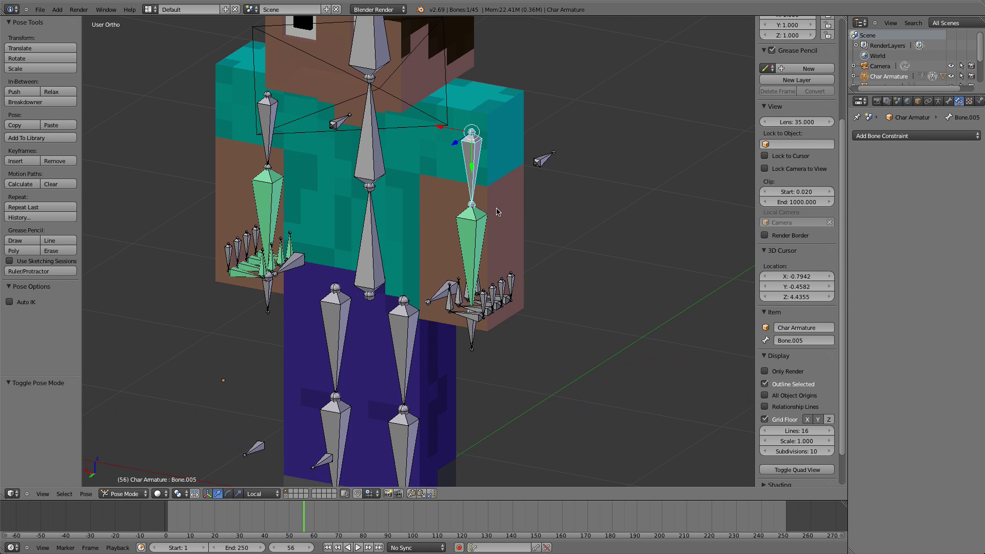
{"action": "left_click", "coordinate": [920, 135]}
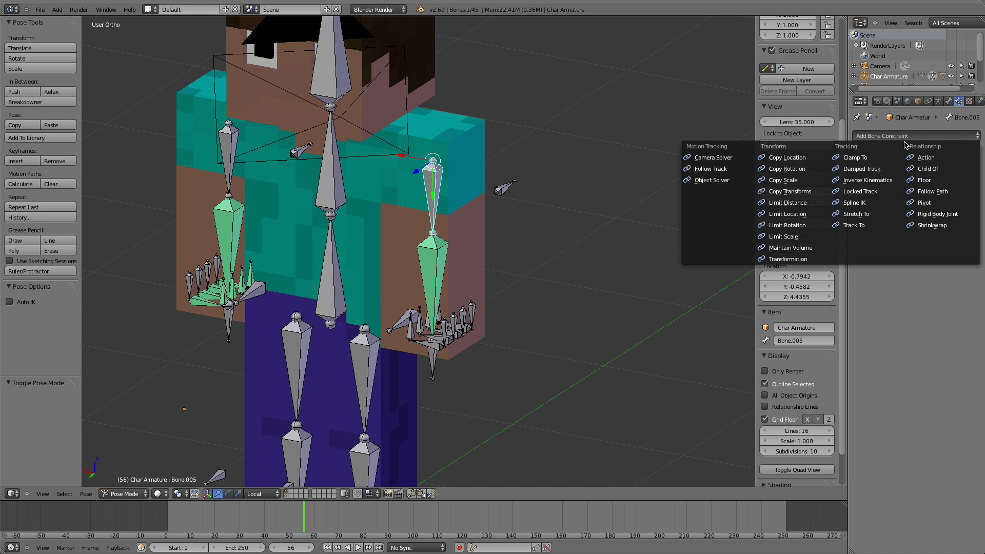
{"action": "left_click", "coordinate": [891, 180]}
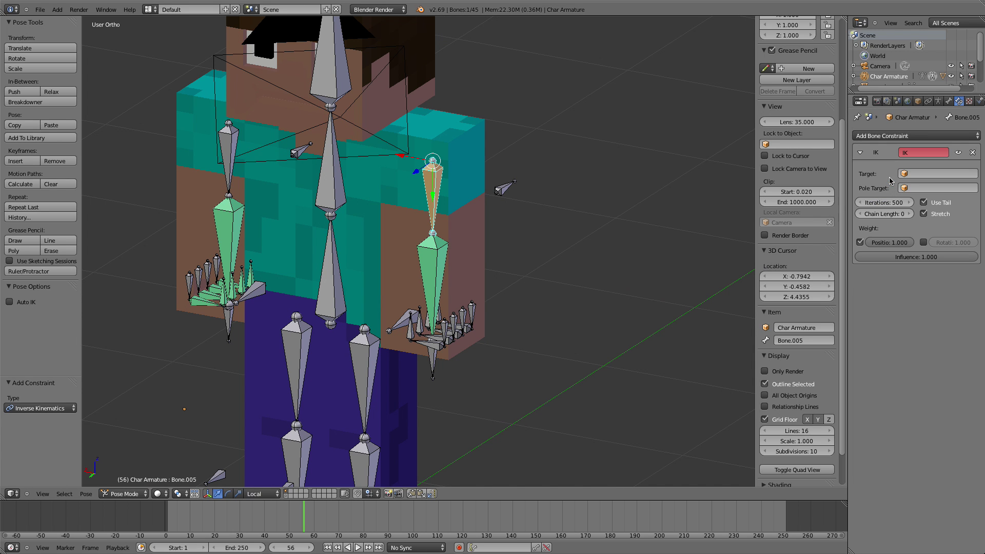
{"action": "middle_click_drag", "start_coordinate": [595, 267], "coordinate": [544, 257]}
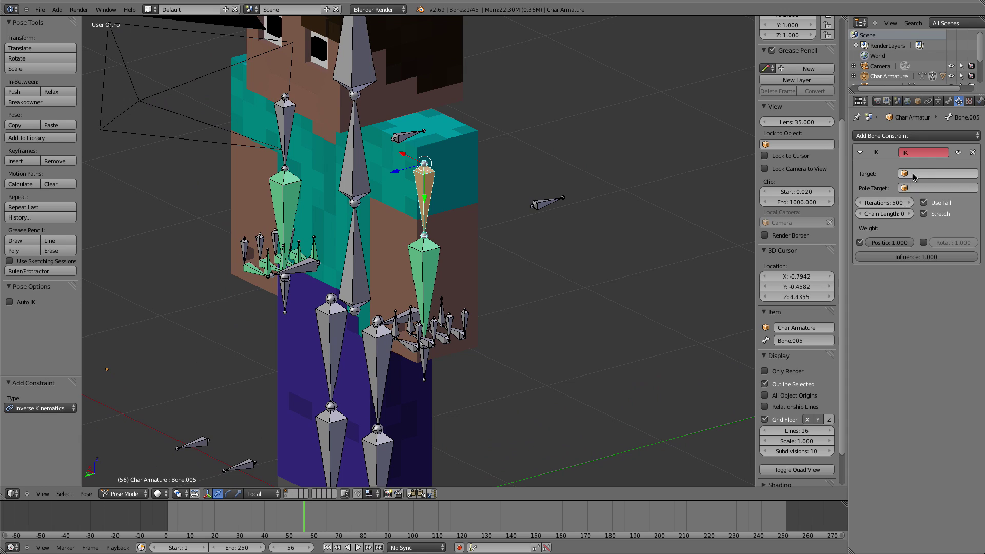
{"action": "left_click", "coordinate": [913, 172]}
{"action": "left_click", "coordinate": [916, 240]}
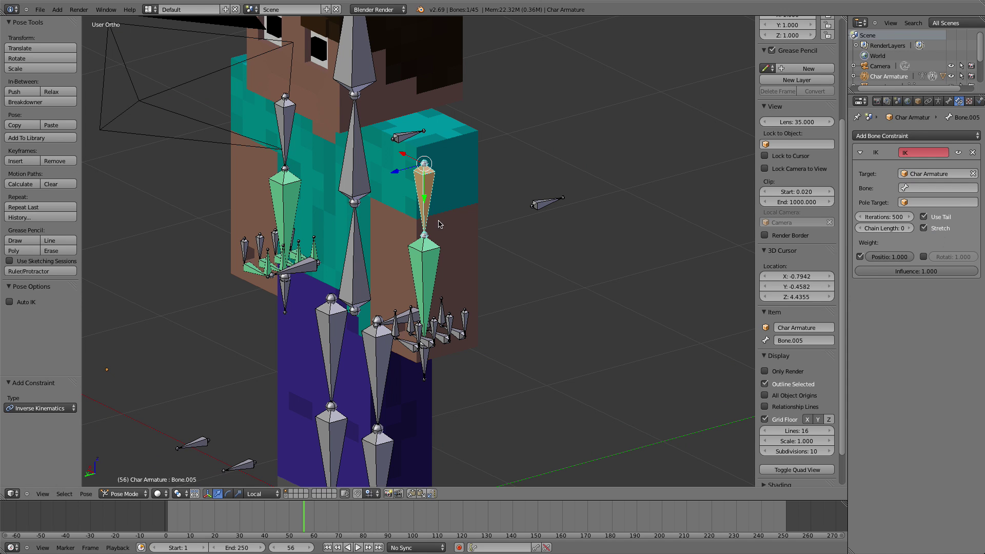
Set the upper arm constraint's target bone to left elbow IK and increase its chain length
{"action": "middle_click_drag", "start_coordinate": [567, 243], "coordinate": [549, 262], "text": "shift"}
{"action": "left_click", "coordinate": [953, 188]}
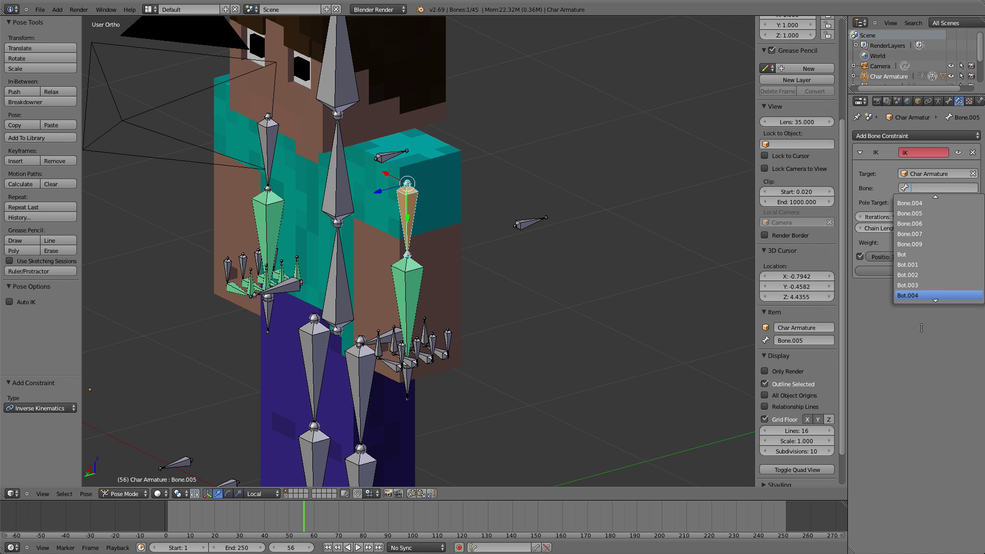
{"action": "left_click", "coordinate": [359, 234]}
{"action": "mouse_move", "coordinate": [359, 234]}
{"action": "middle_mouse_down"}
{"action": "mouse_move", "coordinate": [214, 239]}
{"action": "mouse_move", "coordinate": [357, 234]}
{"action": "middle_mouse_up"}
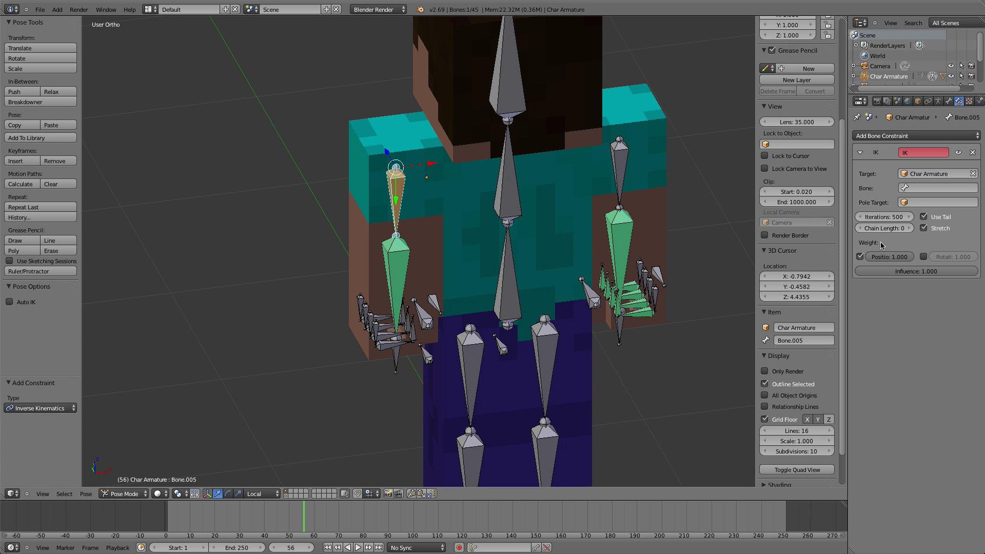
{"action": "left_click", "coordinate": [939, 188]}
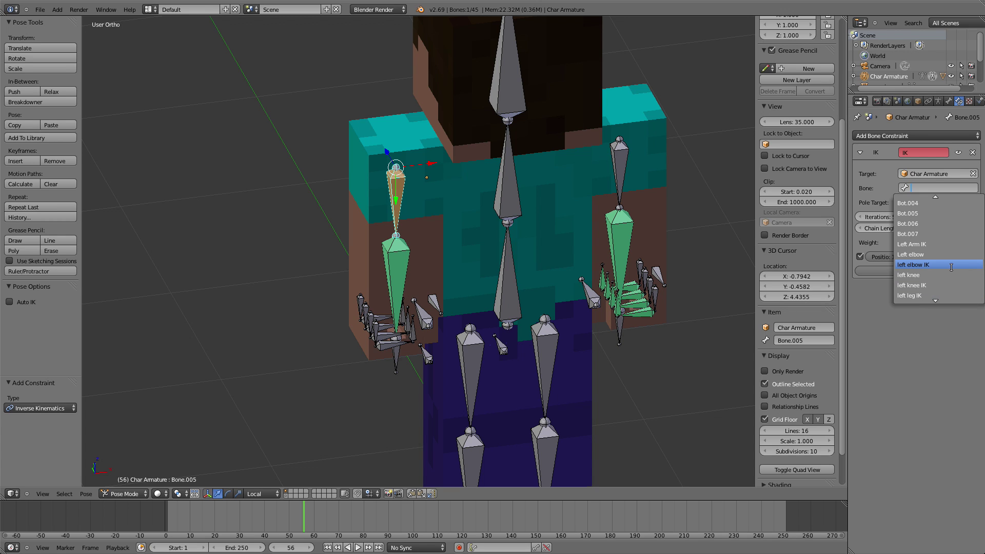
{"action": "left_click", "coordinate": [951, 266]}
{"action": "middle_click_drag", "start_coordinate": [369, 241], "coordinate": [518, 232]}
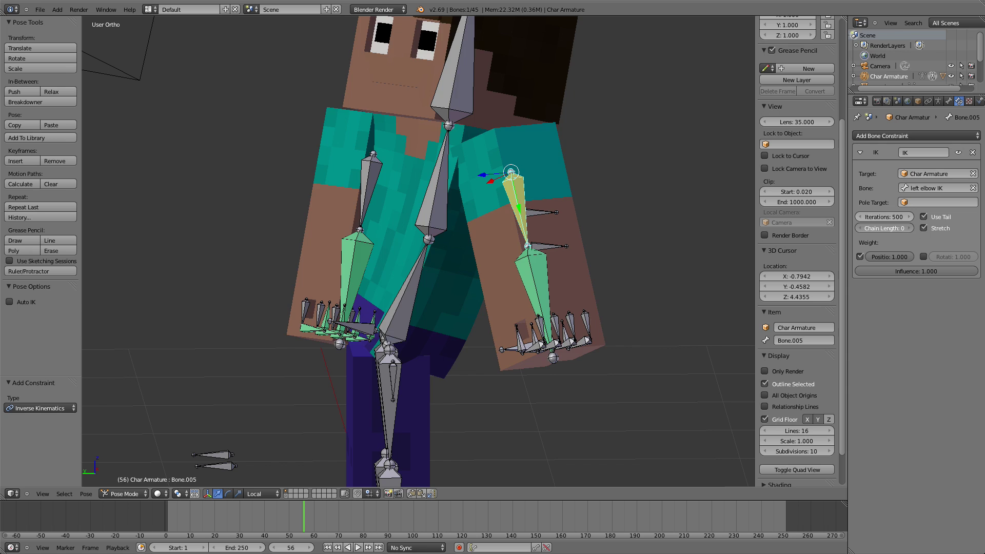
{"action": "left_click_drag", "start_coordinate": [884, 227], "coordinate": [903, 228]}
{"action": "middle_click_drag", "start_coordinate": [571, 229], "coordinate": [600, 241]}
Add an Inverse Kinematics constraint to the left elbow bone with Char Armature as its target
{"action": "right_click", "coordinate": [488, 228]}
{"action": "middle_click_drag", "start_coordinate": [489, 228], "coordinate": [462, 232]}
{"action": "left_click", "coordinate": [946, 135]}
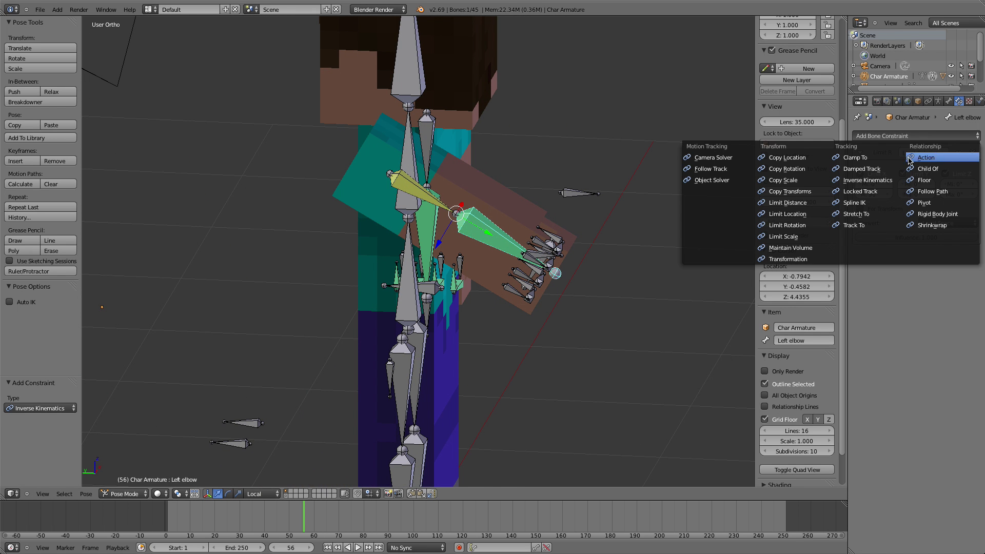
{"action": "left_click", "coordinate": [868, 180]}
{"action": "left_click", "coordinate": [914, 277]}
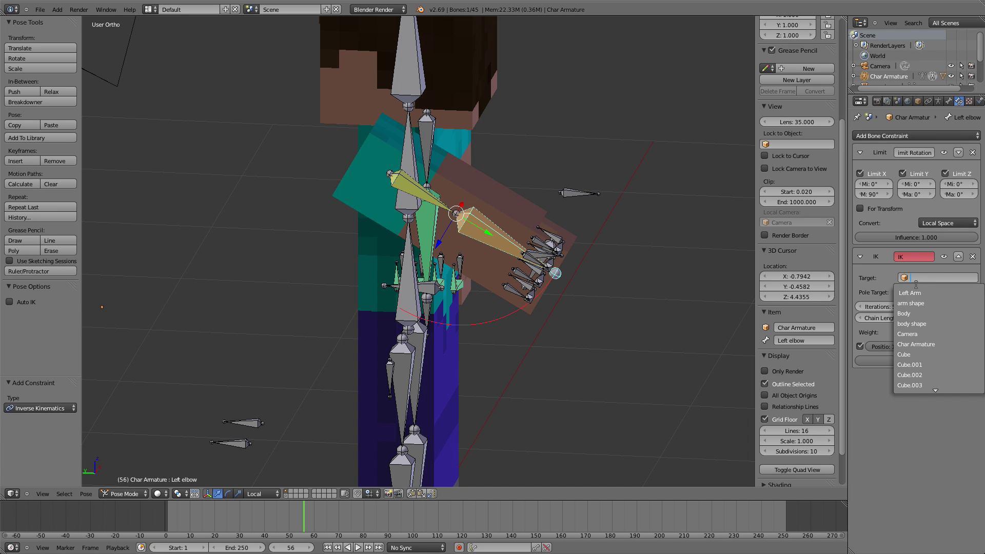
{"action": "left_click", "coordinate": [938, 344]}
{"action": "left_click", "coordinate": [927, 291]}
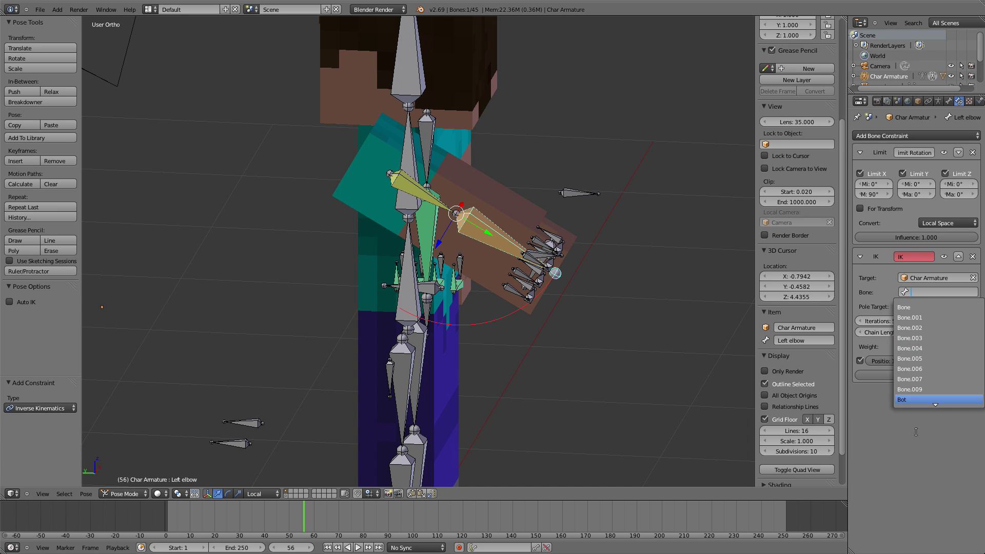
{"action": "scroll", "coordinate": [900, 481], "scroll_direction": "down", "scroll_amount": 20}
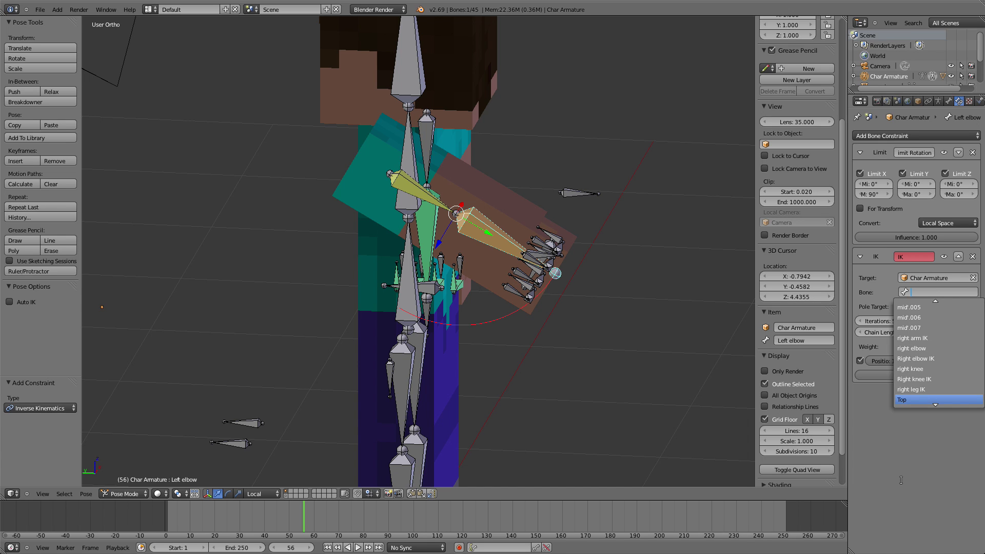
{"action": "key", "text": "Down"}
{"action": "key", "text": "Down"}
{"action": "key", "text": "Down"}
{"action": "key", "text": "Down"}
{"action": "key", "text": "Down"}
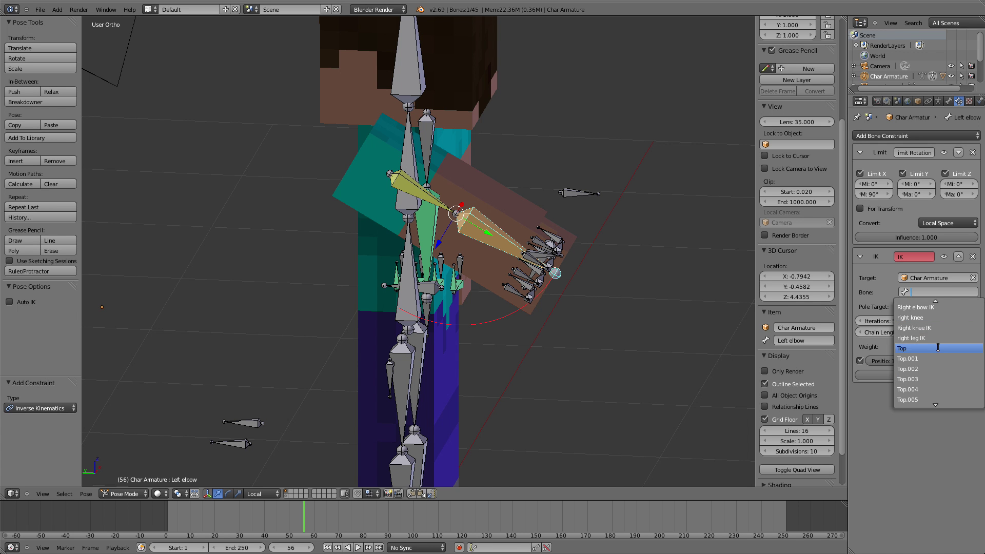
{"action": "left_click", "coordinate": [687, 338]}
{"action": "middle_click_drag", "start_coordinate": [687, 340], "coordinate": [565, 352]}
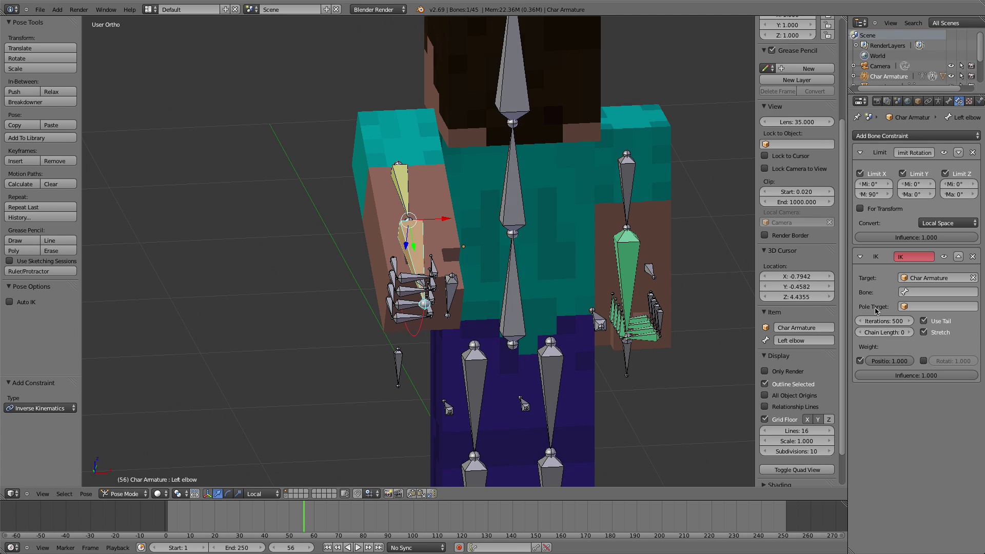
{"action": "left_click", "coordinate": [905, 289]}
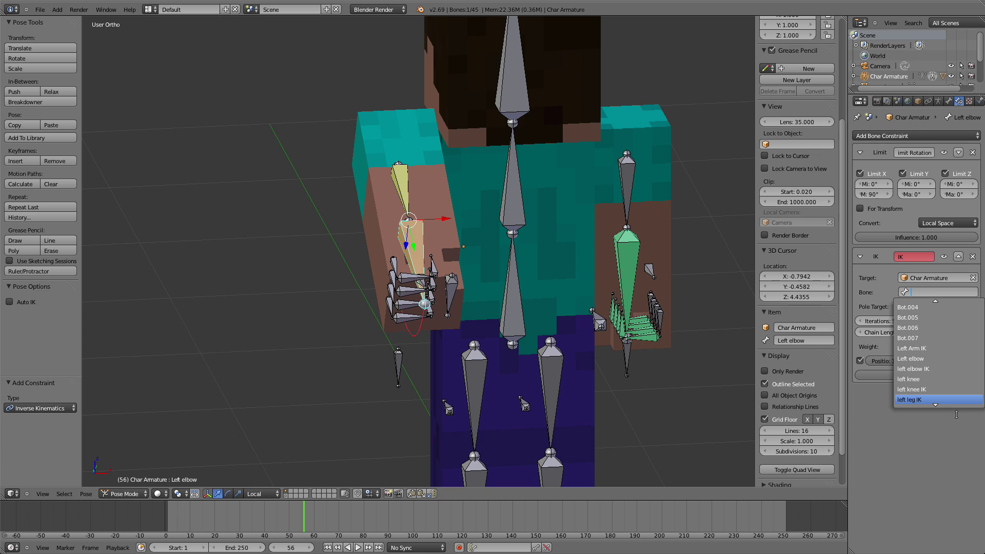
{"action": "scroll", "coordinate": [955, 401], "scroll_direction": "down", "scroll_amount": 1}
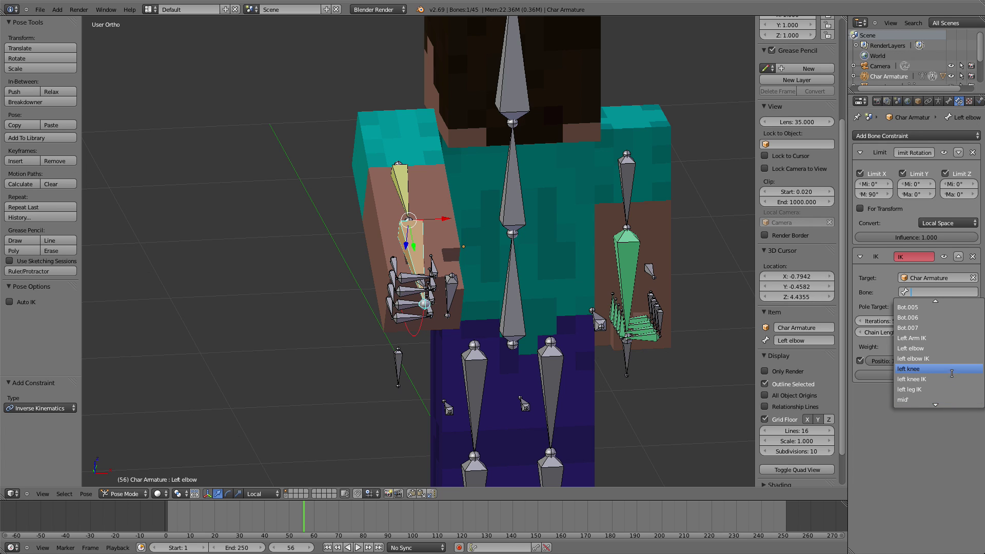
{"action": "scroll", "coordinate": [938, 450], "scroll_direction": "down", "scroll_amount": 11}
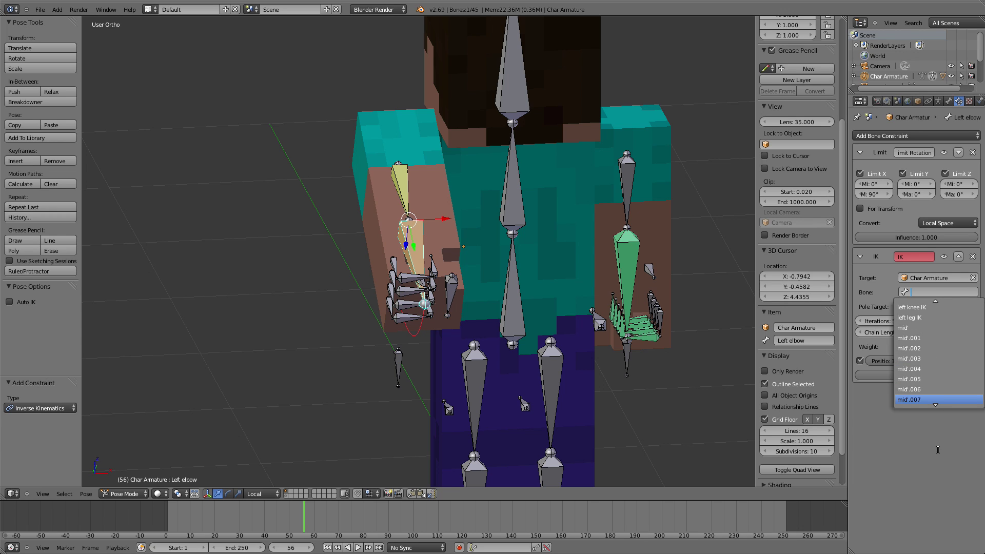
{"action": "scroll", "coordinate": [935, 371], "scroll_direction": "up", "scroll_amount": 19}
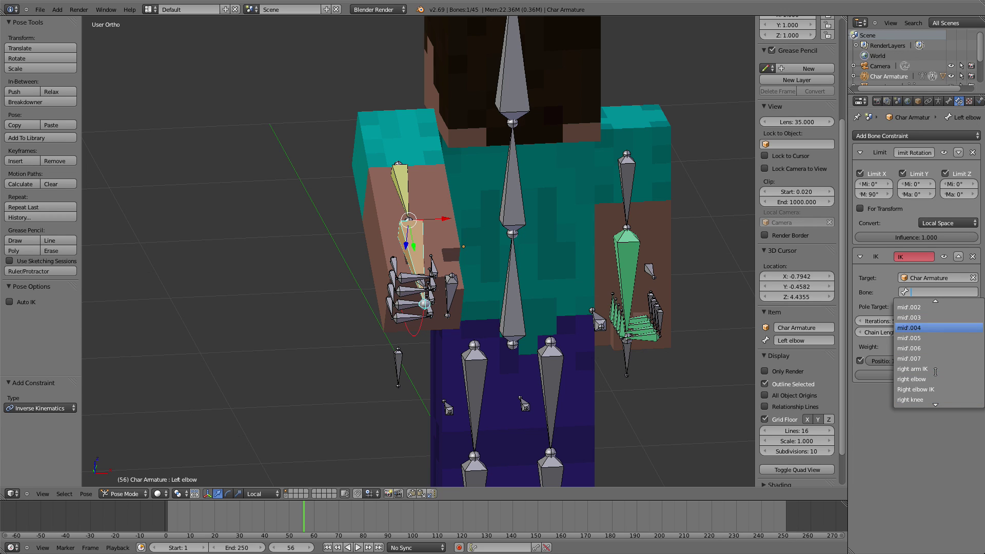
{"action": "left_click", "coordinate": [365, 423]}
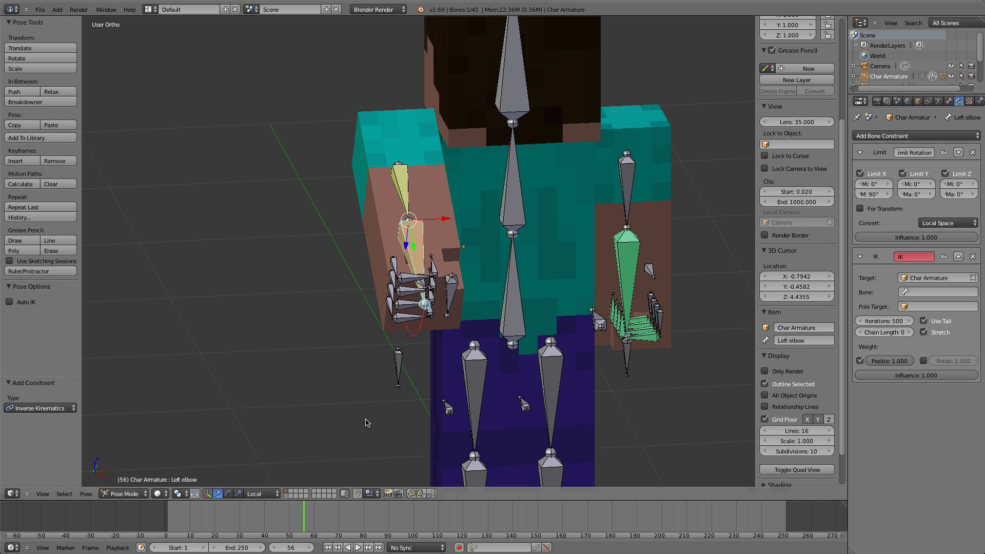
Identify the control bone below the left hand and set the left elbow constraint's target bone to Left Arm IK
{"action": "left_click", "coordinate": [397, 359]}
{"action": "middle_click_drag", "start_coordinate": [398, 353], "coordinate": [431, 360]}
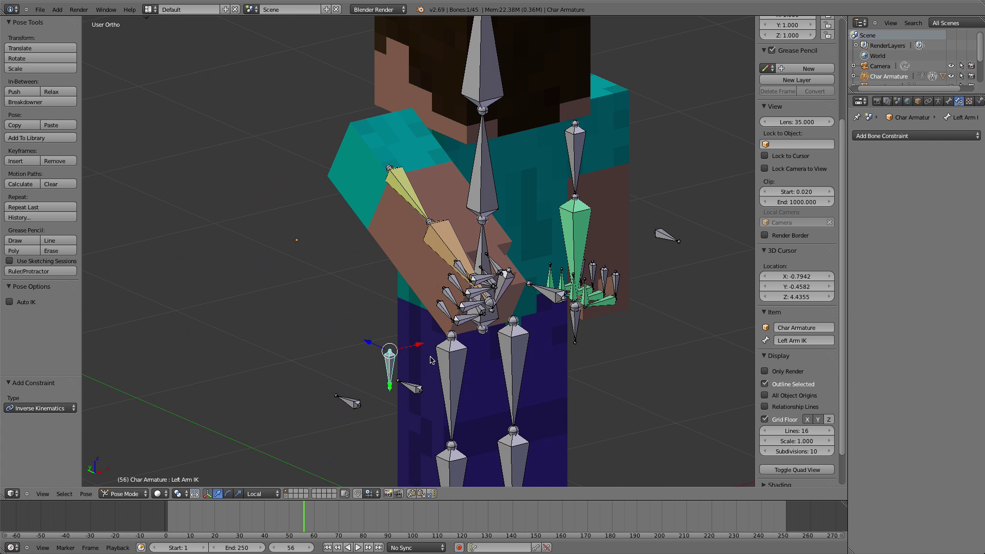
{"action": "middle_click_drag", "start_coordinate": [446, 291], "coordinate": [418, 291]}
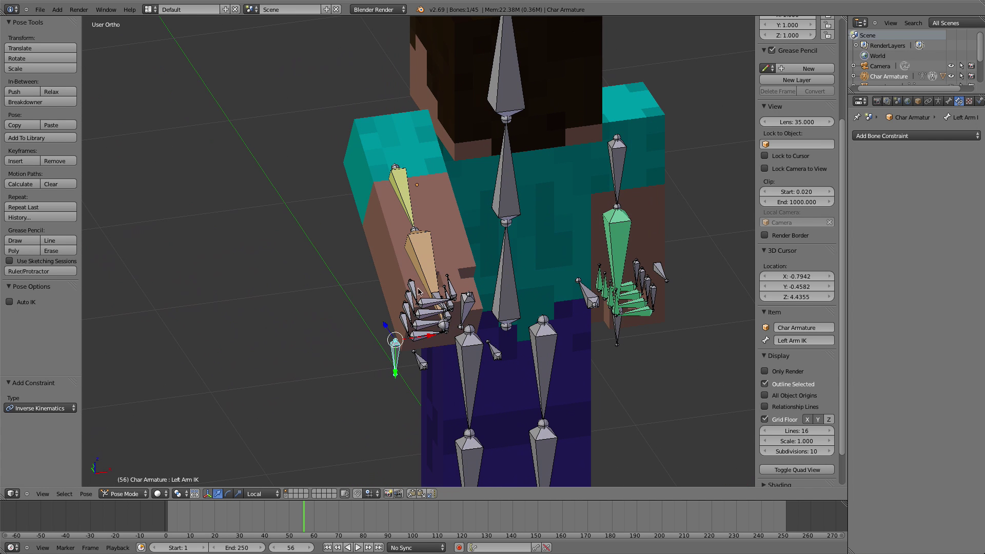
{"action": "left_click", "coordinate": [424, 261]}
{"action": "left_click", "coordinate": [941, 292]}
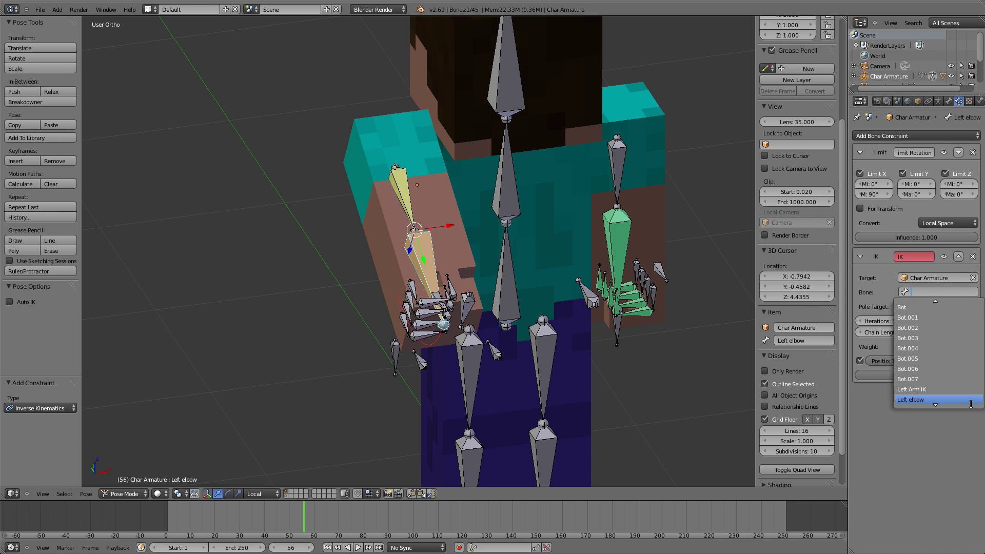
{"action": "left_click", "coordinate": [966, 389]}
Try moving the Left Arm IK bone outward to see how the left arm follows
{"action": "middle_click_drag", "start_coordinate": [544, 328], "coordinate": [392, 385]}
{"action": "right_click", "coordinate": [400, 402]}
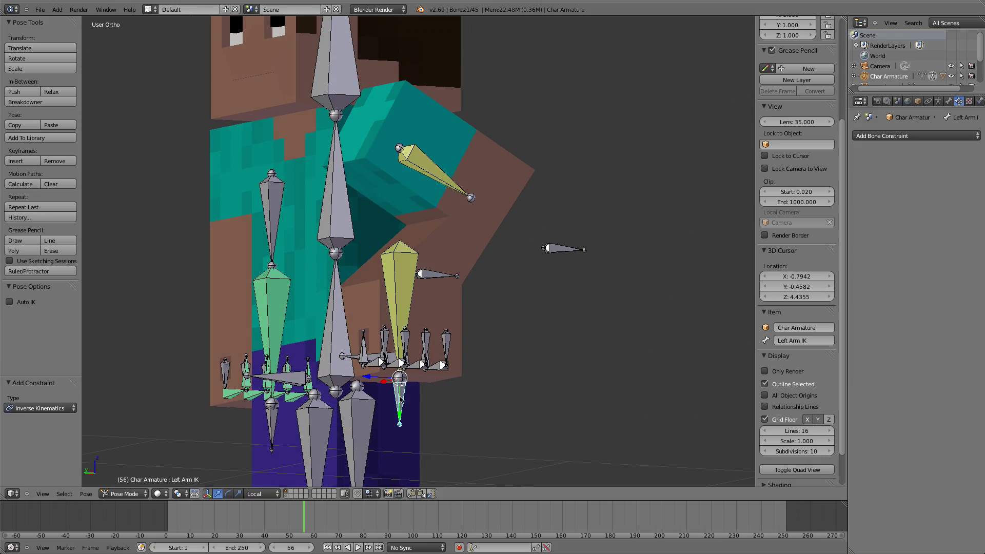
{"action": "key", "text": "g"}
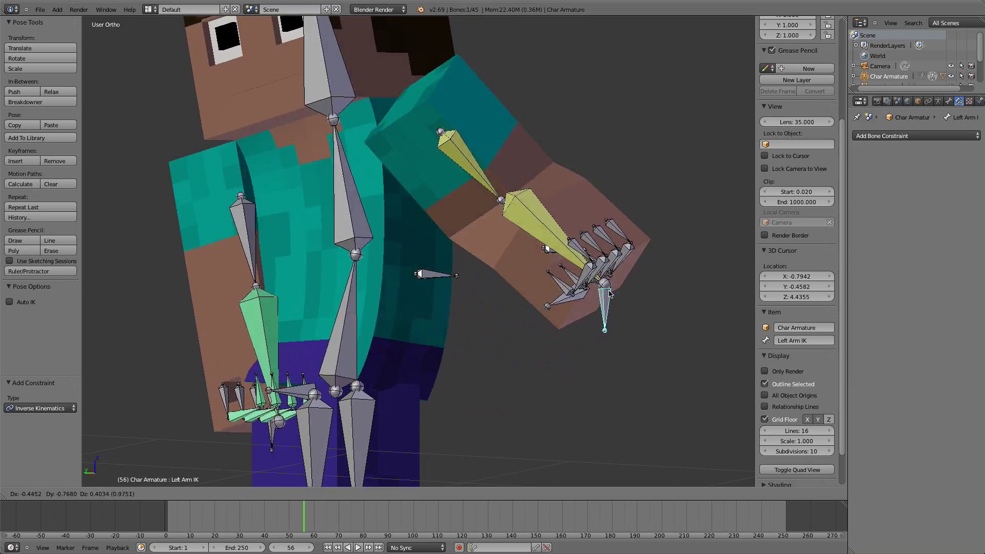
{"action": "right_click", "coordinate": [410, 246]}
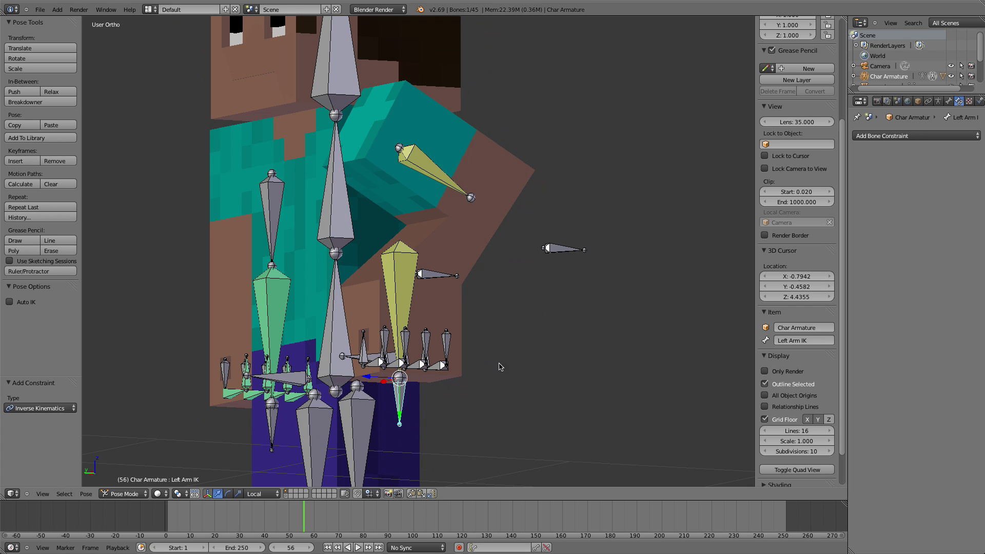
Set the left elbow IK constraint's chain length to 1 and test it by moving the Left Arm IK bone
{"action": "right_click", "coordinate": [410, 247]}
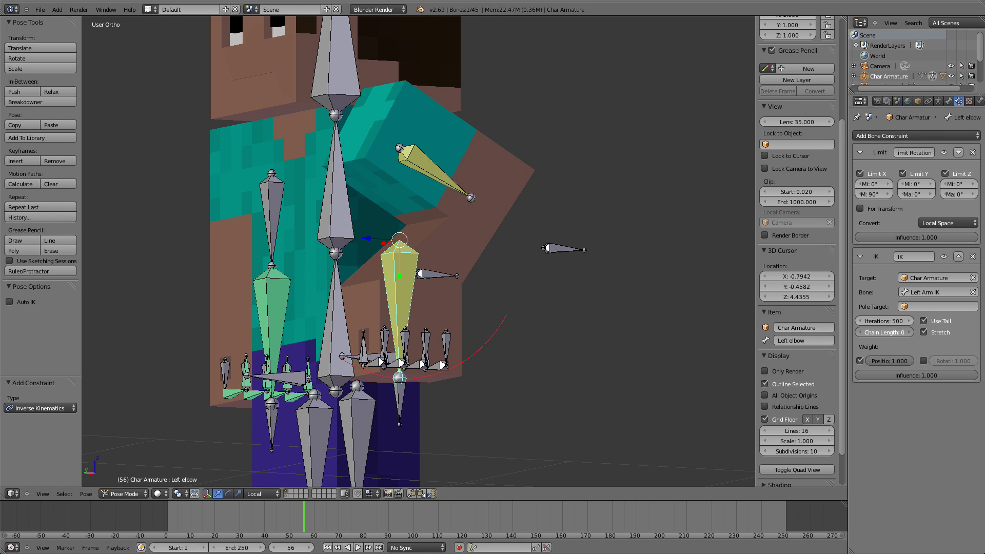
{"action": "left_click", "coordinate": [909, 332]}
{"action": "middle_click_drag", "start_coordinate": [436, 359], "coordinate": [374, 385]}
{"action": "right_click", "coordinate": [424, 391]}
{"action": "key", "text": "g"}
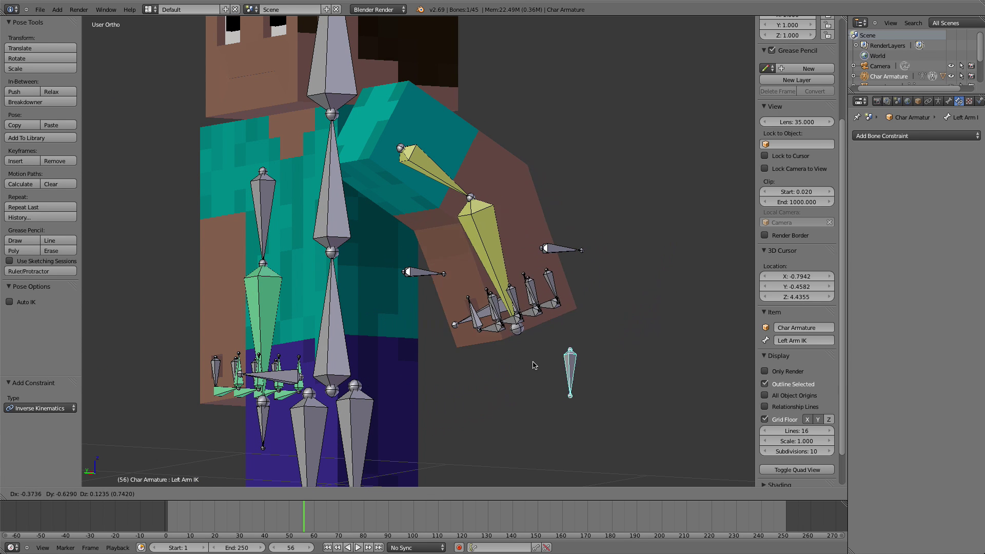
{"action": "left_click", "coordinate": [505, 382]}
Try moving the left elbow IK bone and clear the Left Arm IK bone's location
{"action": "right_click", "coordinate": [561, 250]}
{"action": "key", "text": "g"}
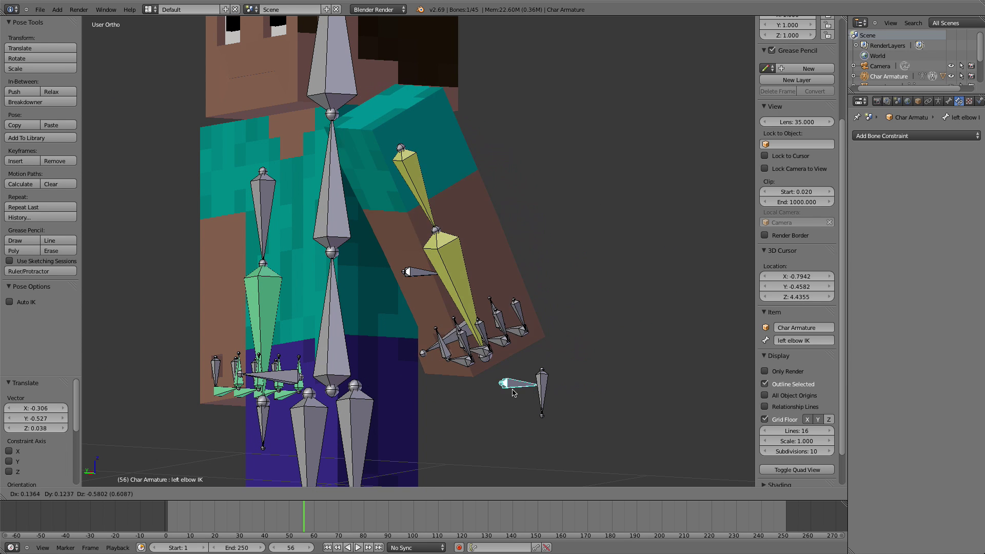
{"action": "right_click", "coordinate": [513, 392]}
{"action": "right_click", "coordinate": [540, 392]}
{"action": "key", "text": "alt+g"}
Set the left elbow IK constraint's chain length to 2 and try moving the Left Arm IK bone
{"action": "right_click", "coordinate": [444, 237]}
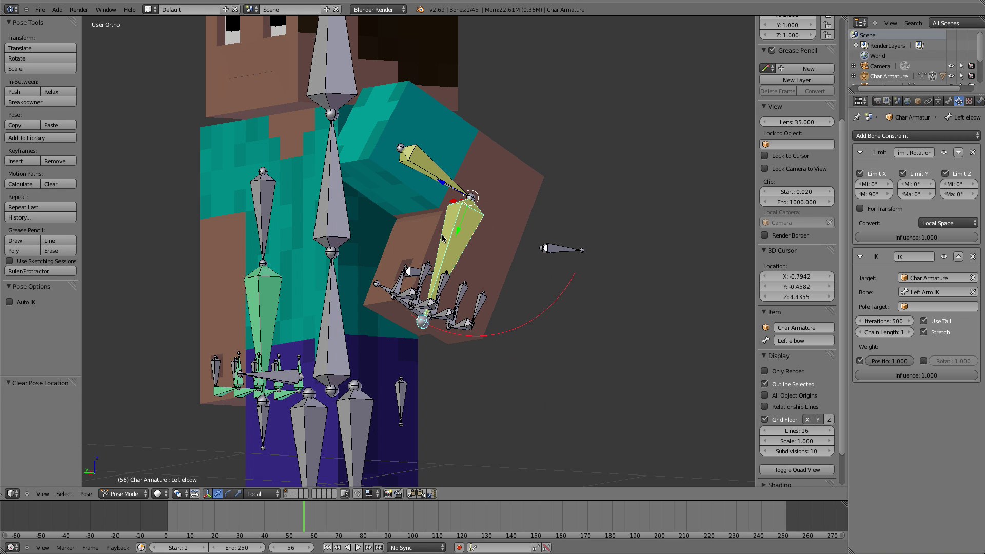
{"action": "left_click", "coordinate": [909, 332]}
{"action": "scroll", "coordinate": [429, 383], "scroll_direction": "down", "scroll_amount": 3}
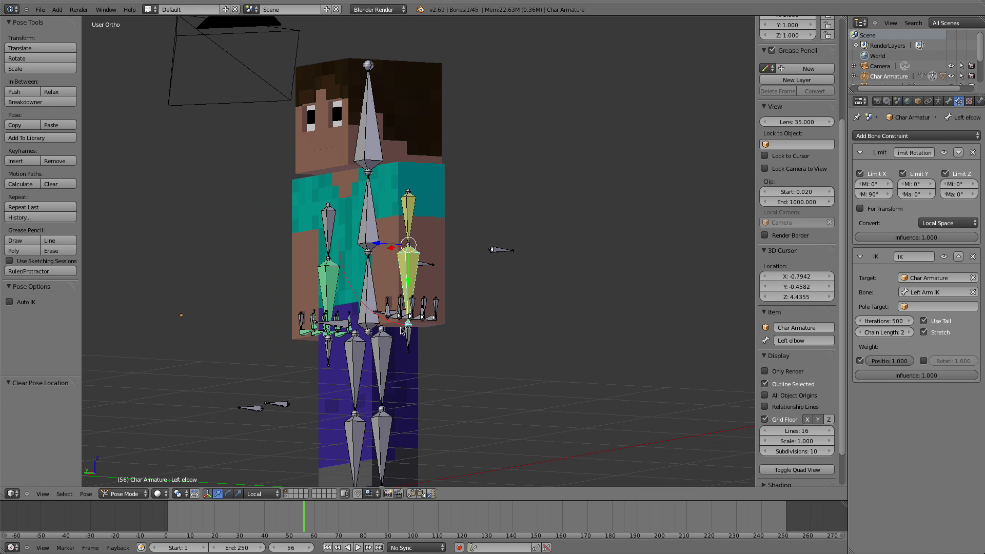
{"action": "right_click", "coordinate": [401, 330]}
{"action": "key", "text": "g"}
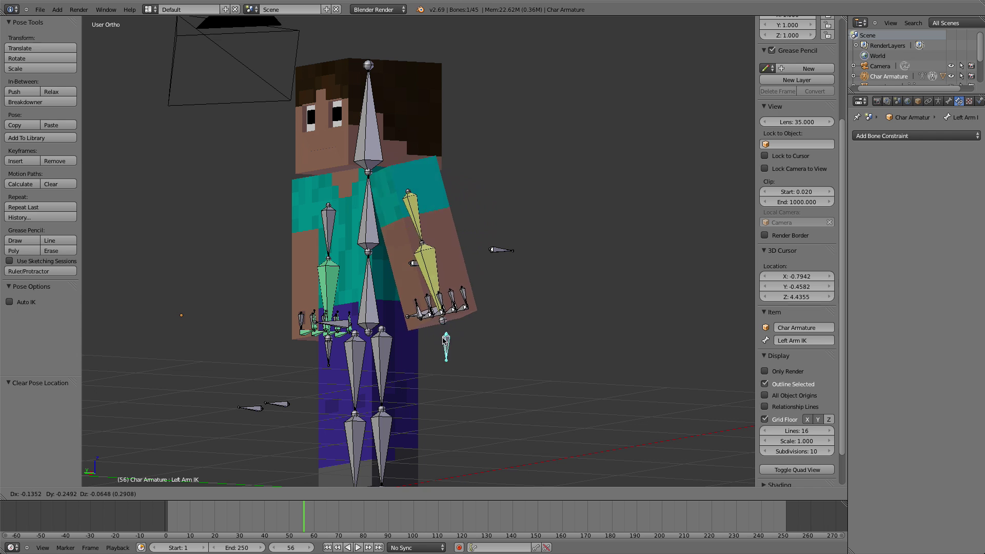
{"action": "right_click", "coordinate": [430, 325]}
Unlock the left elbow bone's Y and Z axes for inverse kinematics and disable its X limit
{"action": "middle_click_drag", "start_coordinate": [434, 328], "coordinate": [451, 333]}
{"action": "right_click", "coordinate": [423, 275]}
{"action": "left_click", "coordinate": [948, 105]}
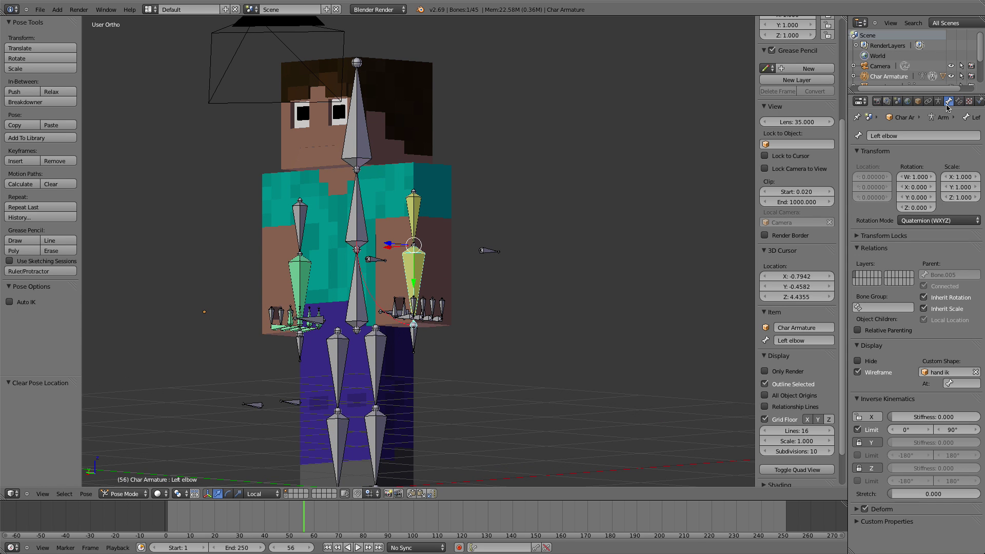
{"action": "left_click", "coordinate": [875, 444]}
{"action": "left_click", "coordinate": [874, 466]}
{"action": "left_click", "coordinate": [873, 426]}
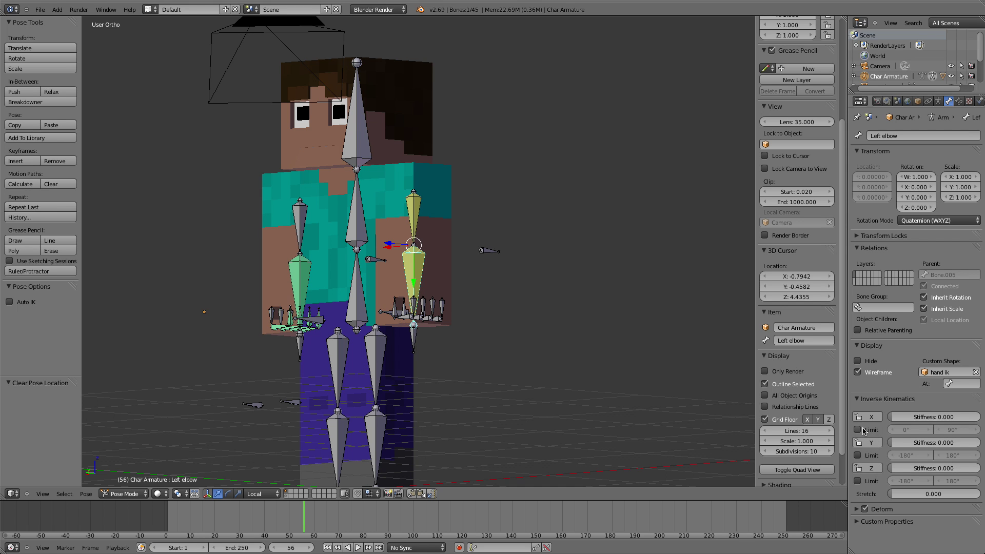
Test the unlocked elbow by moving the Left Arm IK bone, and clear that bone's location
{"action": "right_click", "coordinate": [418, 342]}
{"action": "middle_click_drag", "start_coordinate": [418, 345], "coordinate": [468, 354]}
{"action": "key", "text": "g"}
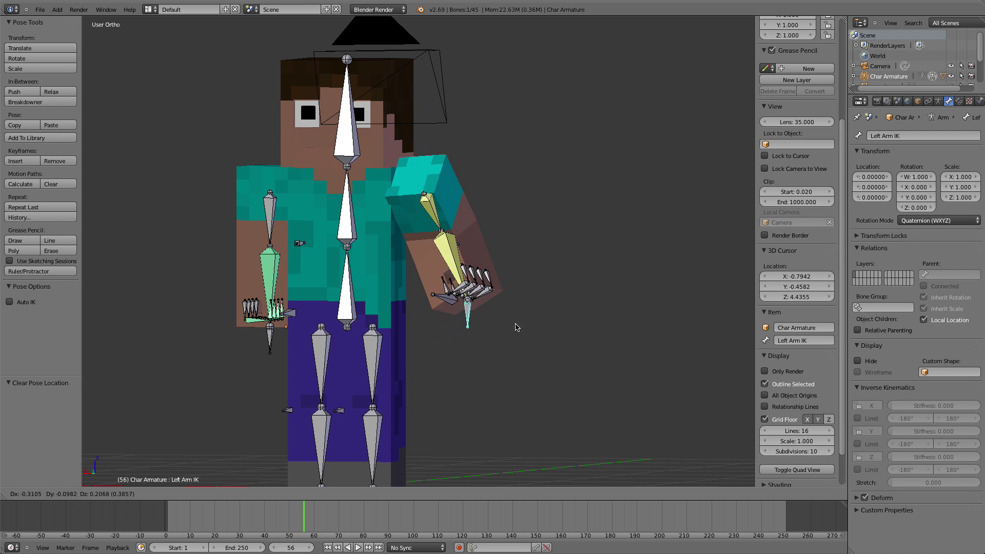
{"action": "left_click", "coordinate": [527, 291]}
{"action": "middle_click_drag", "start_coordinate": [527, 292], "coordinate": [319, 282]}
{"action": "key", "text": "alt+g"}
{"action": "middle_click_drag", "start_coordinate": [418, 270], "coordinate": [541, 293]}
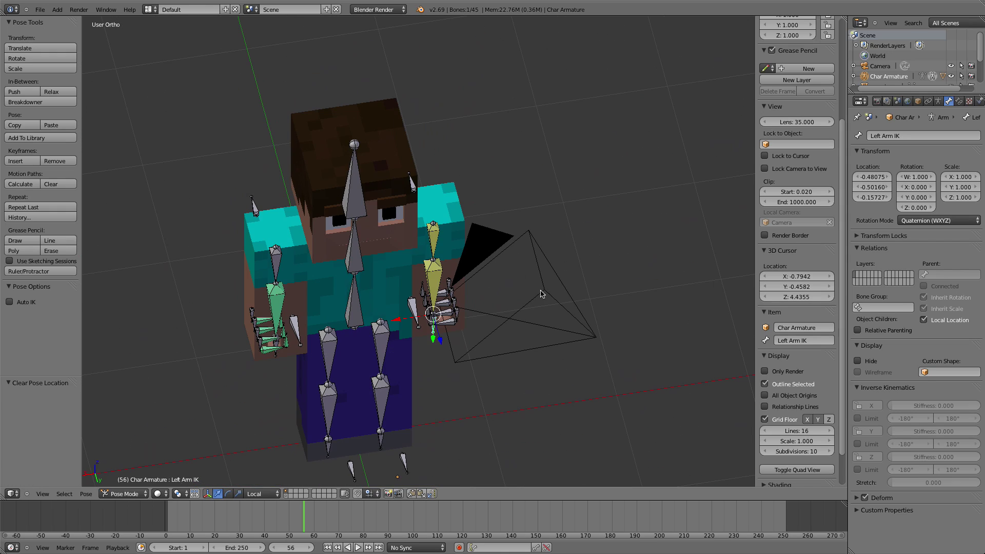
Lock the left elbow bone's Y and Z axes for inverse kinematics and enable its X limit from 0° to 90°
{"action": "right_click", "coordinate": [433, 276]}
{"action": "scroll", "coordinate": [433, 276], "scroll_direction": "up", "scroll_amount": 5}
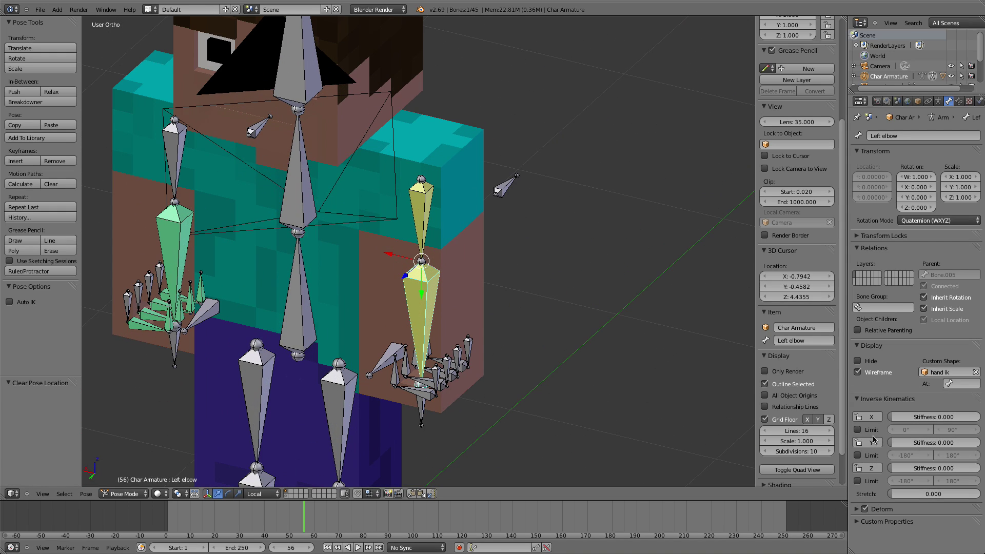
{"action": "left_click", "coordinate": [872, 442]}
{"action": "left_click", "coordinate": [872, 468]}
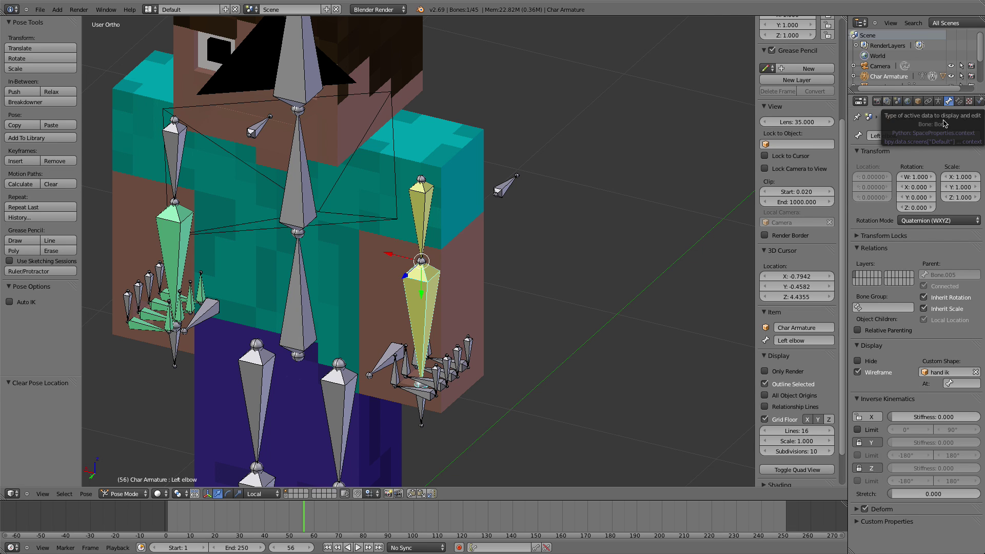
{"action": "left_click", "coordinate": [871, 432]}
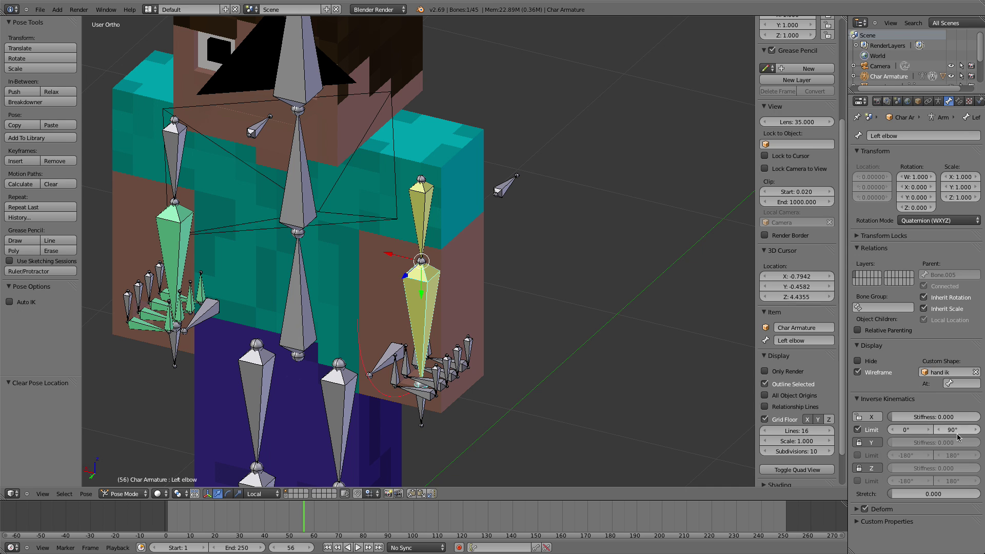
Move the Left Arm IK bone upward and outward to bend the left arm
{"action": "mouse_move", "coordinate": [383, 288]}
{"action": "middle_mouse_down"}
{"action": "mouse_move", "coordinate": [313, 285]}
{"action": "mouse_move", "coordinate": [385, 287]}
{"action": "middle_mouse_up"}
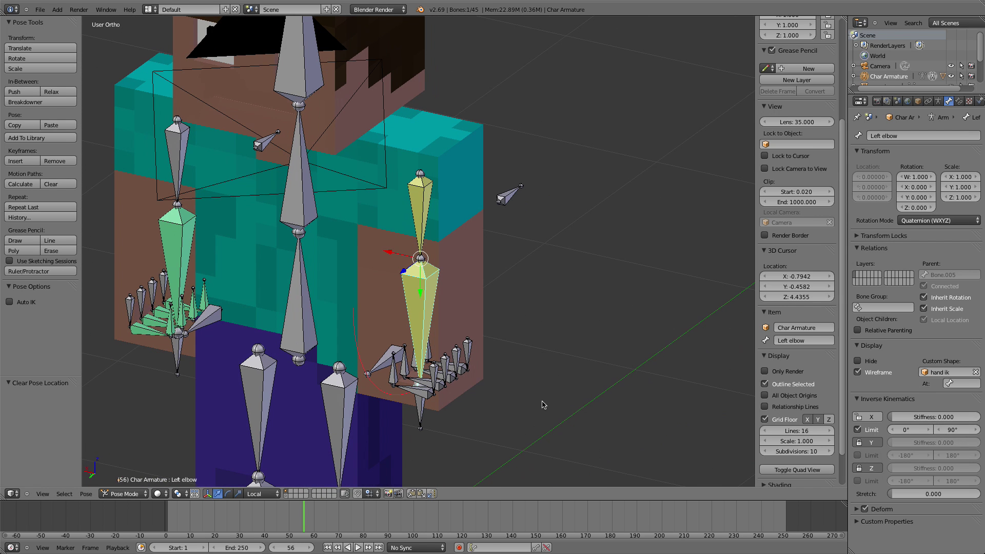
{"action": "right_click", "coordinate": [419, 418]}
{"action": "key", "text": "g"}
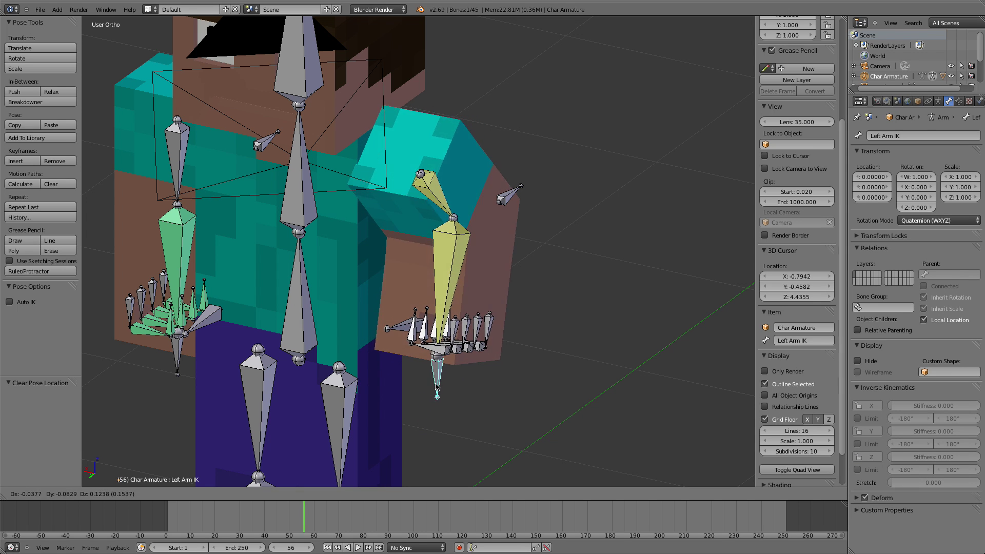
{"action": "left_click", "coordinate": [456, 333]}
Move the left elbow IK bone by about 0.484 in X, -0.494 in Y and 0.393 in Z
{"action": "right_click", "coordinate": [507, 197]}
{"action": "middle_click_drag", "start_coordinate": [511, 201], "coordinate": [556, 211]}
{"action": "key", "text": "g"}
{"action": "right_click", "coordinate": [567, 213]}
{"action": "middle_click_drag", "start_coordinate": [435, 226], "coordinate": [287, 230]}
{"action": "key", "text": "g"}
{"action": "left_click", "coordinate": [487, 130]}
{"action": "scroll", "coordinate": [485, 134], "scroll_direction": "down", "scroll_amount": 3}
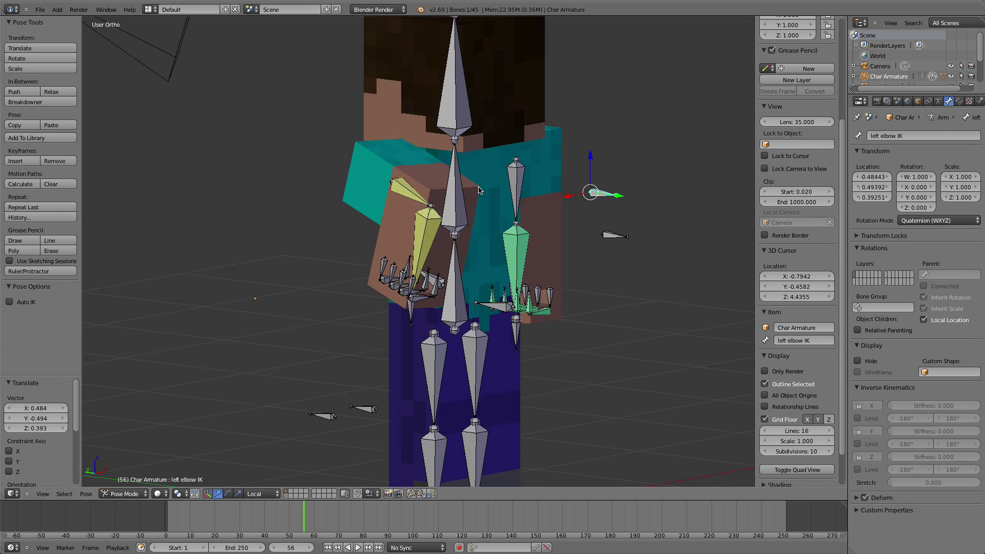
Test the left arm's swing by moving the left elbow IK bone from several viewing angles, cancelling each move
{"action": "middle_click_drag", "start_coordinate": [476, 183], "coordinate": [406, 183]}
{"action": "key", "text": "g"}
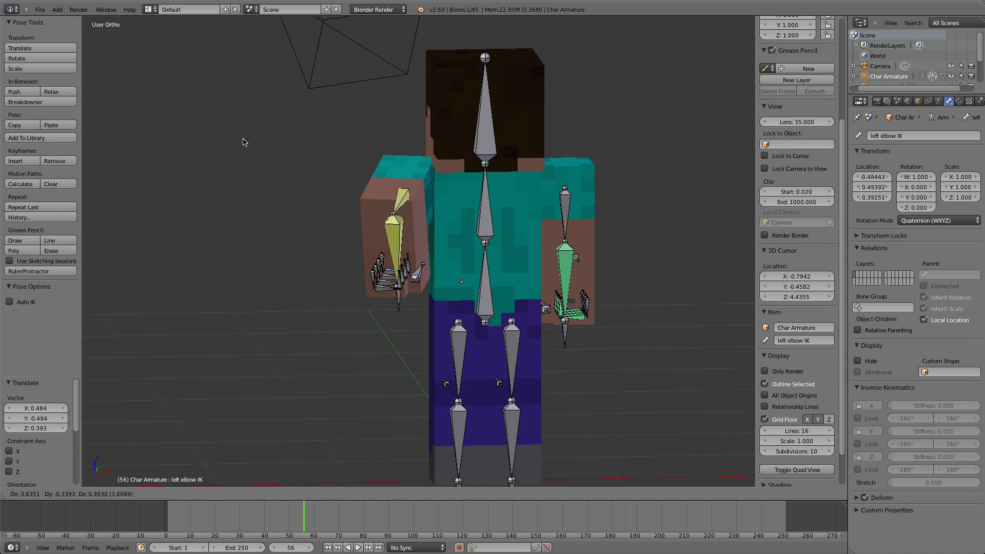
{"action": "right_click", "coordinate": [613, 147]}
{"action": "middle_click_drag", "start_coordinate": [614, 147], "coordinate": [722, 206]}
{"action": "key", "text": "g"}
{"action": "right_click", "coordinate": [621, 100]}
{"action": "middle_click_drag", "start_coordinate": [555, 114], "coordinate": [448, 115]}
{"action": "key", "text": "g"}
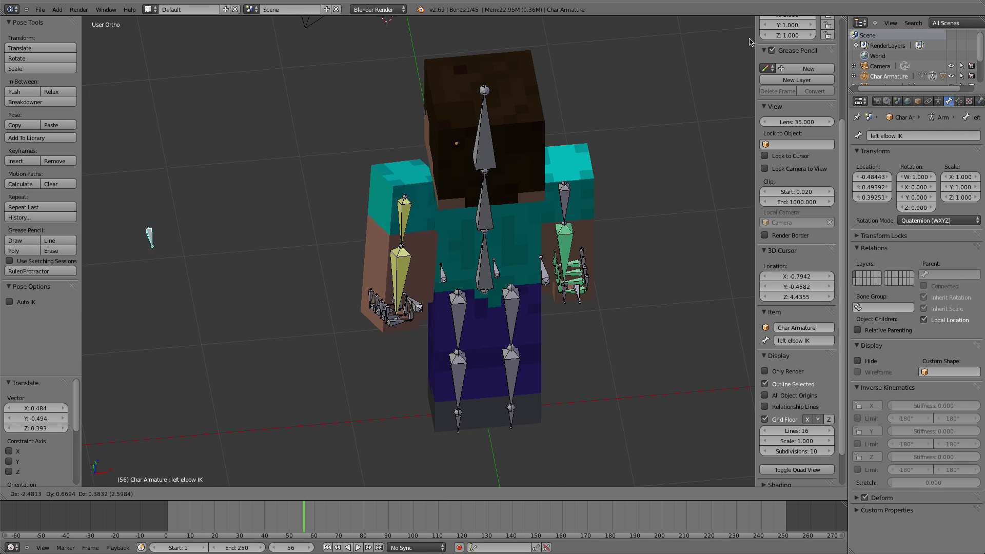
{"action": "right_click", "coordinate": [628, 394]}
Move the Left Arm IK bone by about 0.089 in X, 0.159 in Y and -0.229 in Z
{"action": "left_click", "coordinate": [401, 301]}
{"action": "right_click", "coordinate": [402, 300]}
{"action": "middle_click_drag", "start_coordinate": [401, 303], "coordinate": [554, 284]}
{"action": "key", "text": "g"}
{"action": "left_click", "coordinate": [530, 307]}
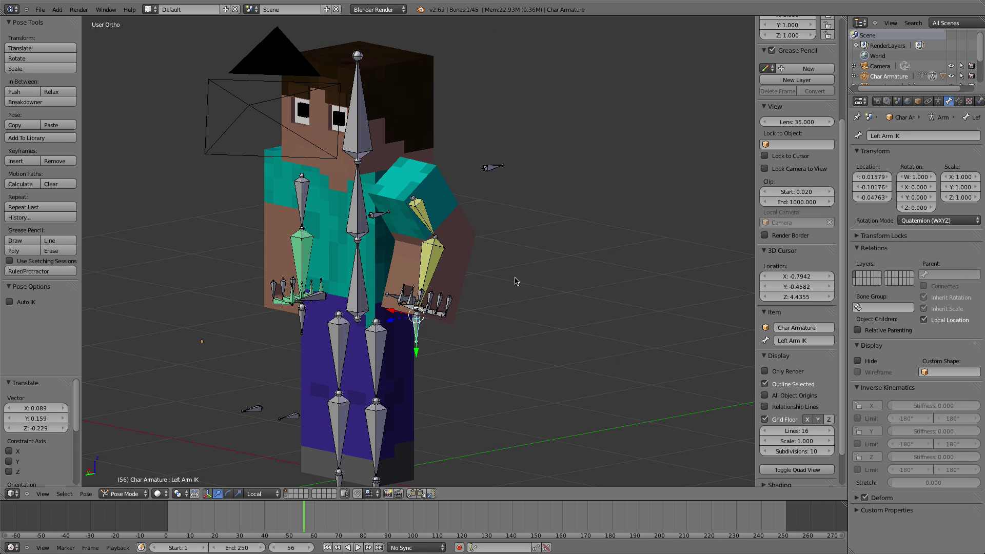
Clear the left elbow IK bone's location and test the elbow direction by moving that bone around
{"action": "middle_click_drag", "start_coordinate": [486, 166], "coordinate": [549, 206]}
{"action": "key", "text": "g"}
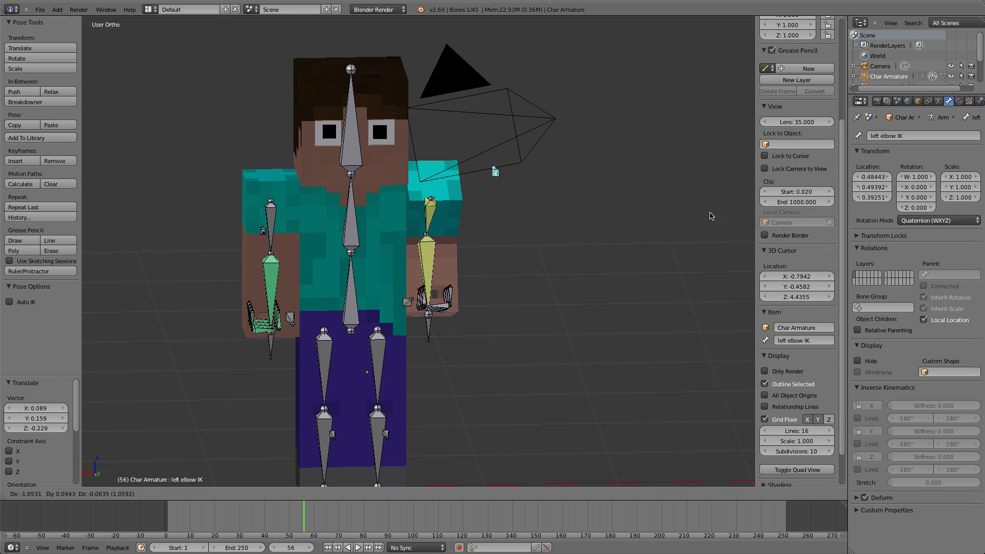
{"action": "right_click", "coordinate": [483, 203]}
{"action": "middle_click_drag", "start_coordinate": [483, 204], "coordinate": [339, 198]}
{"action": "key", "text": "alt+g"}
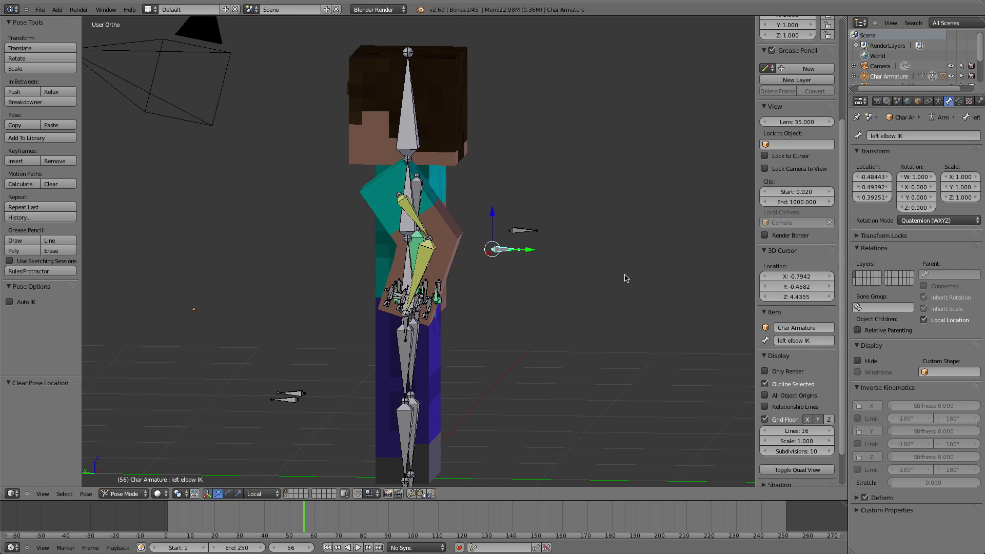
{"action": "middle_click_drag", "start_coordinate": [631, 277], "coordinate": [497, 253]}
{"action": "key", "text": "g"}
{"action": "right_click", "coordinate": [214, 221]}
Move the Left Arm IK bone by about 0.038, -0.015 and 0.164, and test the bend with the left elbow IK bone
{"action": "middle_click_drag", "start_coordinate": [215, 220], "coordinate": [336, 311]}
{"action": "right_click_drag", "start_coordinate": [409, 334], "coordinate": [409, 310]}
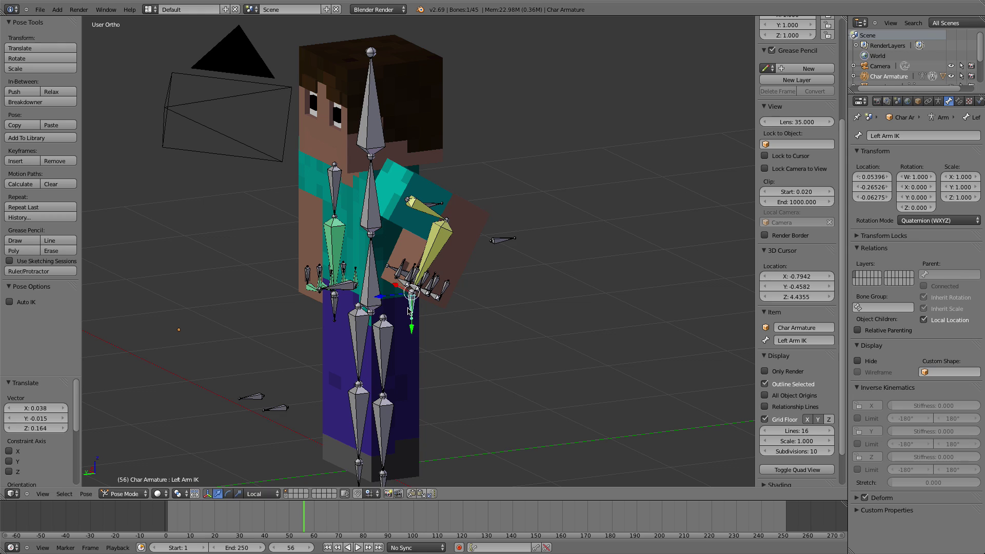
{"action": "key", "text": "g"}
{"action": "right_click", "coordinate": [561, 213]}
{"action": "middle_click_drag", "start_coordinate": [557, 210], "coordinate": [479, 208]}
{"action": "key", "text": "g"}
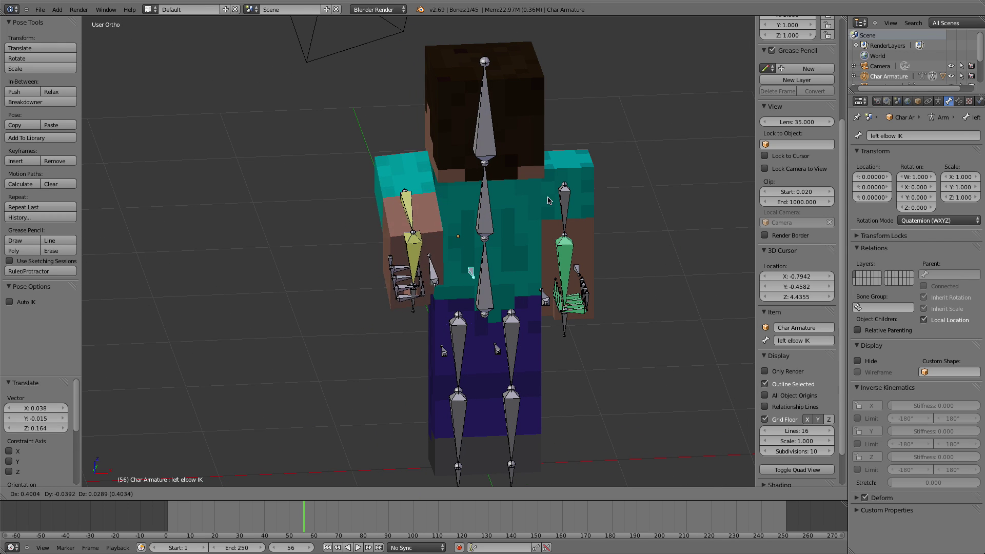
{"action": "right_click", "coordinate": [98, 209]}
Trackball-rotate the left upper arm bone by about 67.6° and 23.5°
{"action": "right_click", "coordinate": [409, 215]}
{"action": "middle_click_drag", "start_coordinate": [409, 216], "coordinate": [562, 222]}
{"action": "key", "text": "r"}
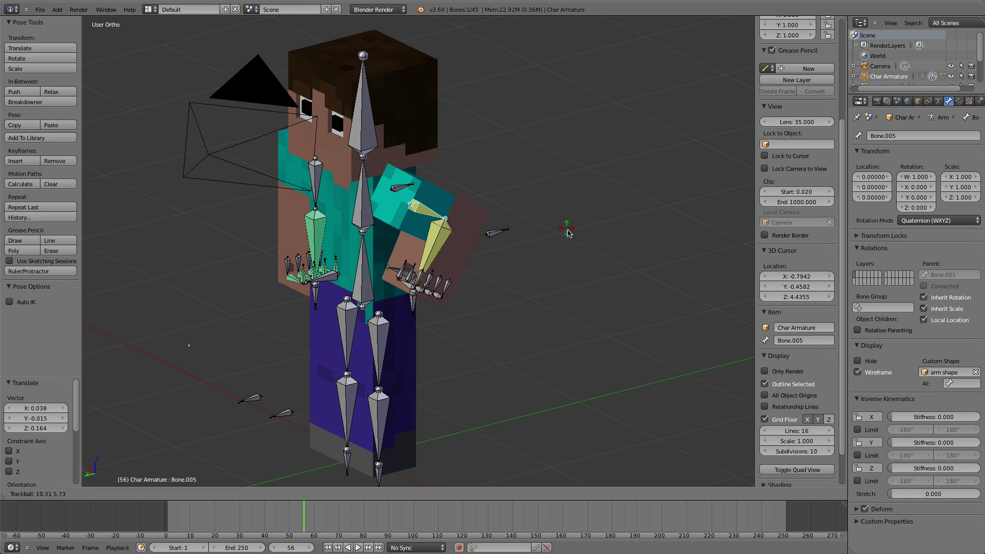
{"action": "right_click", "coordinate": [572, 211]}
{"action": "key", "text": "r"}
{"action": "key", "text": "r"}
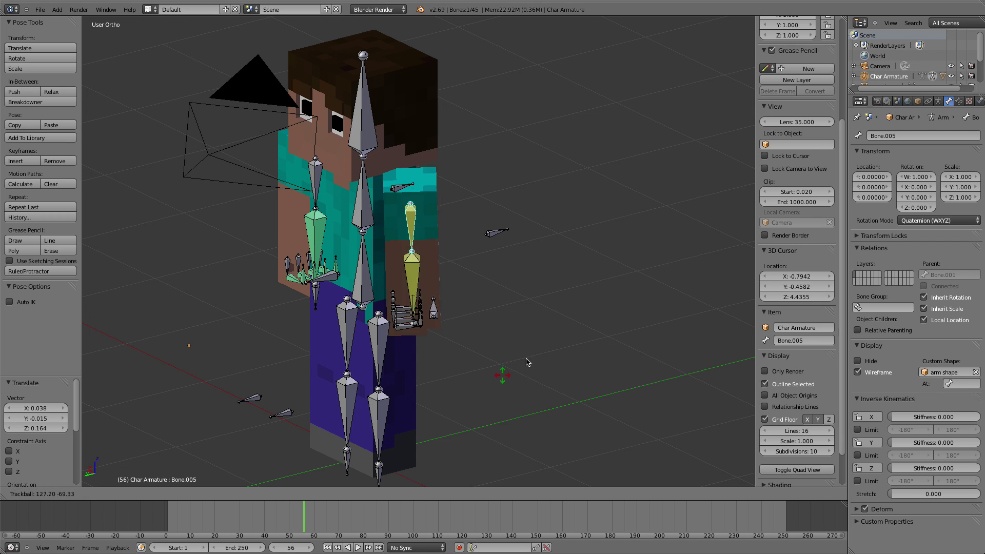
{"action": "left_click", "coordinate": [587, 322]}
{"action": "middle_click_drag", "start_coordinate": [484, 262], "coordinate": [513, 224]}
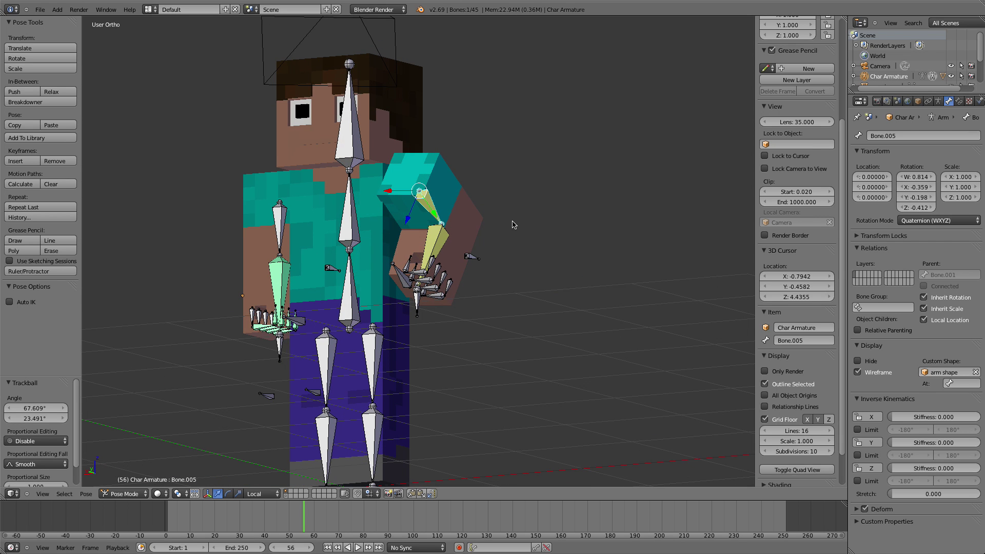
Trackball-rotate the left upper arm bone again by about -97.4° and 14.9°
{"action": "right_click", "coordinate": [468, 256]}
{"action": "middle_click_drag", "start_coordinate": [478, 259], "coordinate": [525, 266]}
{"action": "right_click", "coordinate": [432, 210]}
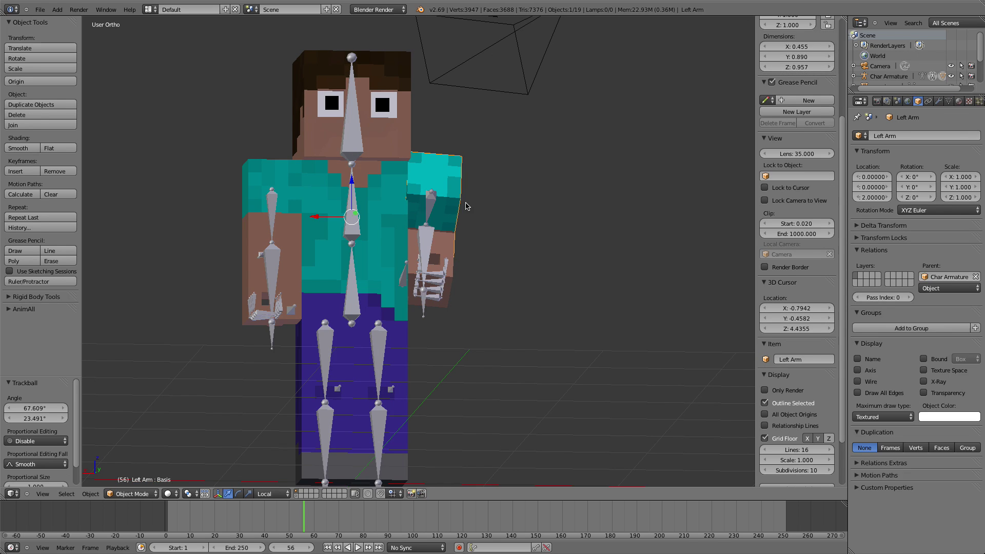
{"action": "key", "text": "r"}
{"action": "key", "text": "r"}
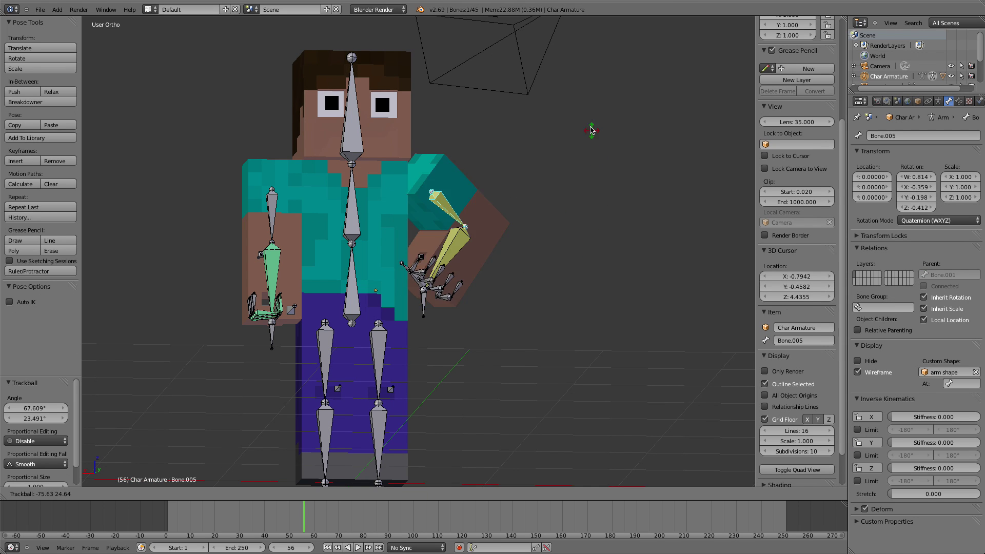
{"action": "left_click", "coordinate": [583, 114]}
{"action": "middle_click_drag", "start_coordinate": [583, 114], "coordinate": [534, 124]}
Rotate the left upper arm bone by about 7.9° while viewing the character from the side
{"action": "right_click", "coordinate": [491, 231]}
{"action": "middle_click_drag", "start_coordinate": [491, 230], "coordinate": [457, 249]}
{"action": "right_click", "coordinate": [403, 232]}
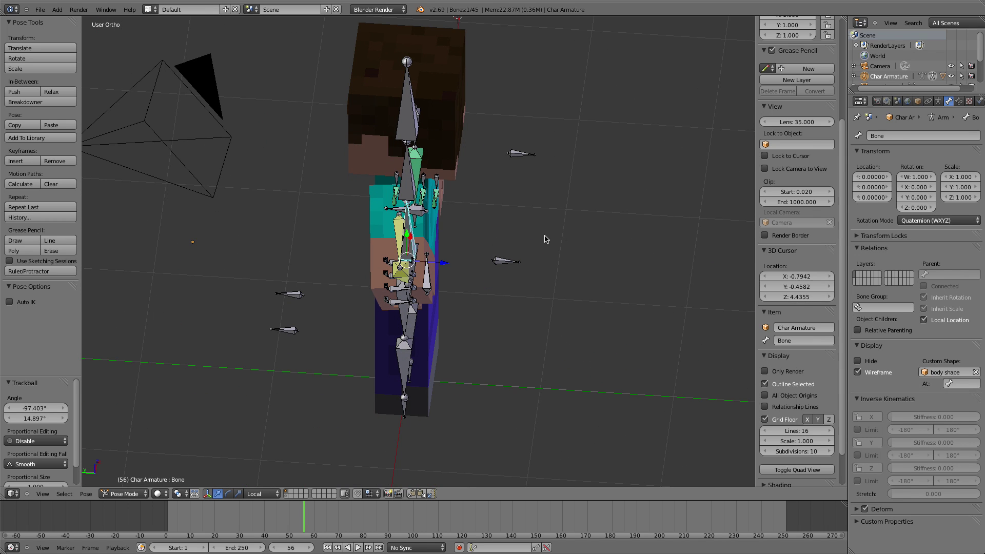
{"action": "right_click", "coordinate": [400, 232]}
{"action": "key", "text": "r"}
{"action": "right_click", "coordinate": [595, 232]}
{"action": "key", "text": "r"}
{"action": "left_click", "coordinate": [590, 256]}
Test the arm with the left elbow IK bone, and clear the left upper arm bone's rotation
{"action": "right_click", "coordinate": [513, 260]}
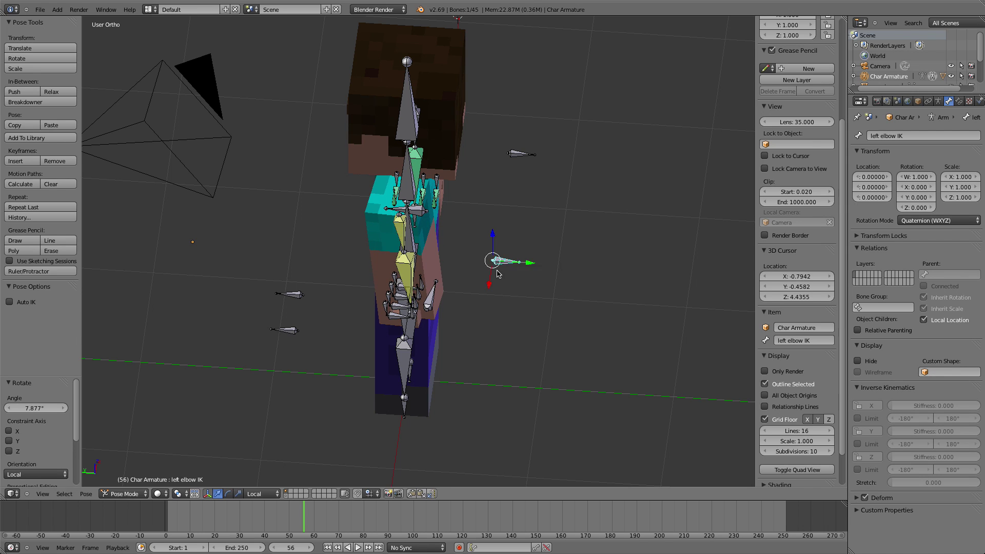
{"action": "key", "text": "g"}
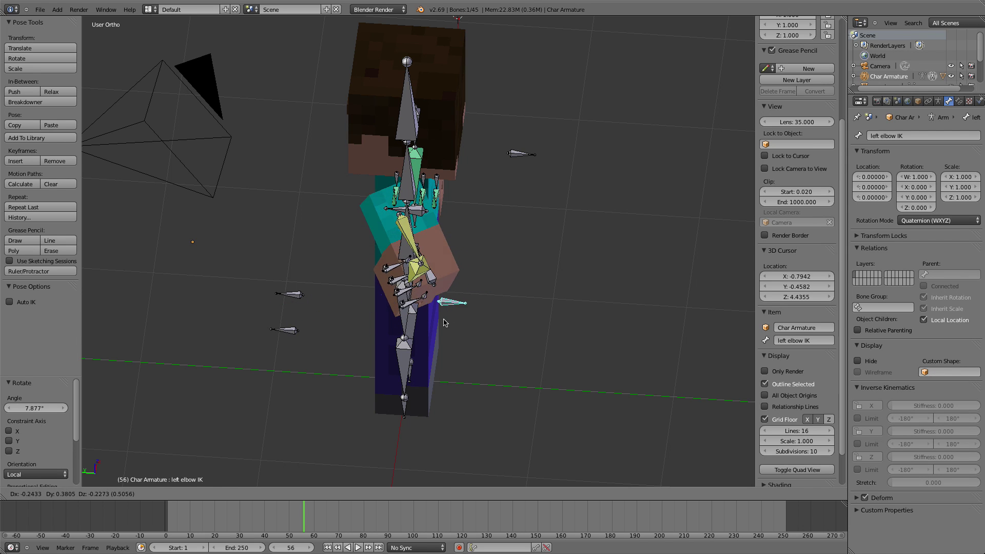
{"action": "left_click", "coordinate": [491, 277]}
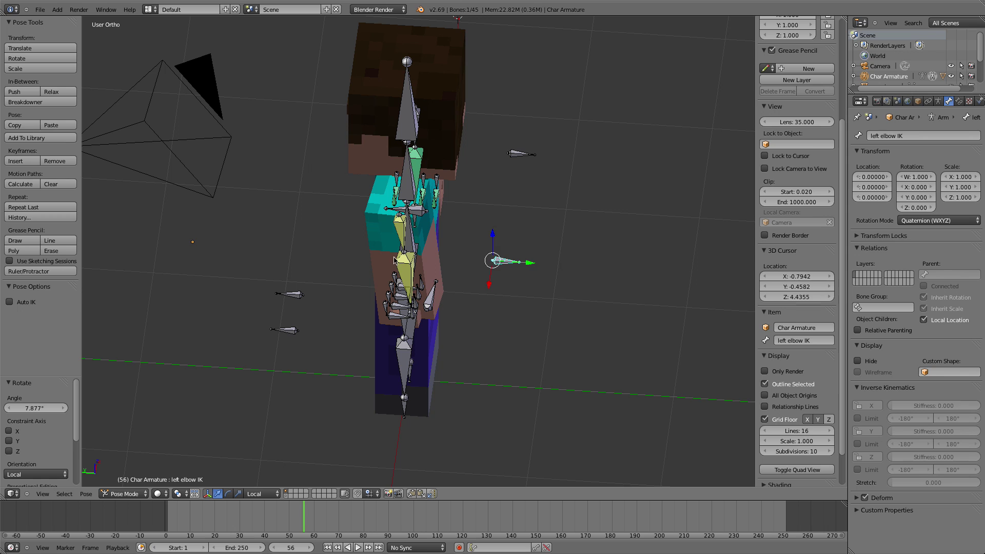
{"action": "right_click", "coordinate": [399, 252]}
{"action": "key", "text": "alt+r"}
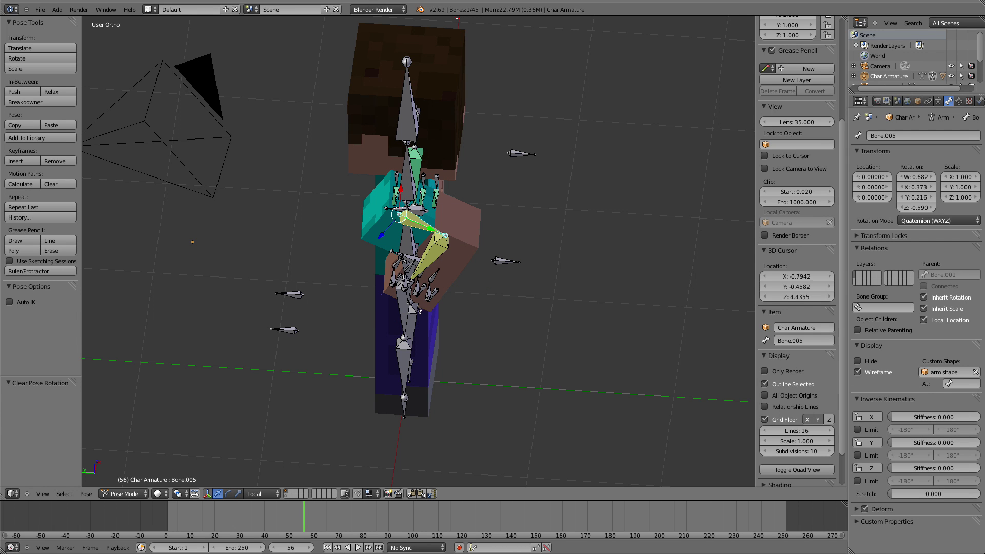
Clear the Left Arm IK bone's location and test the left arm by moving that bone
{"action": "right_click", "coordinate": [429, 258]}
{"action": "middle_click_drag", "start_coordinate": [429, 262], "coordinate": [511, 262]}
{"action": "right_click", "coordinate": [417, 300]}
{"action": "right_click", "coordinate": [417, 302]}
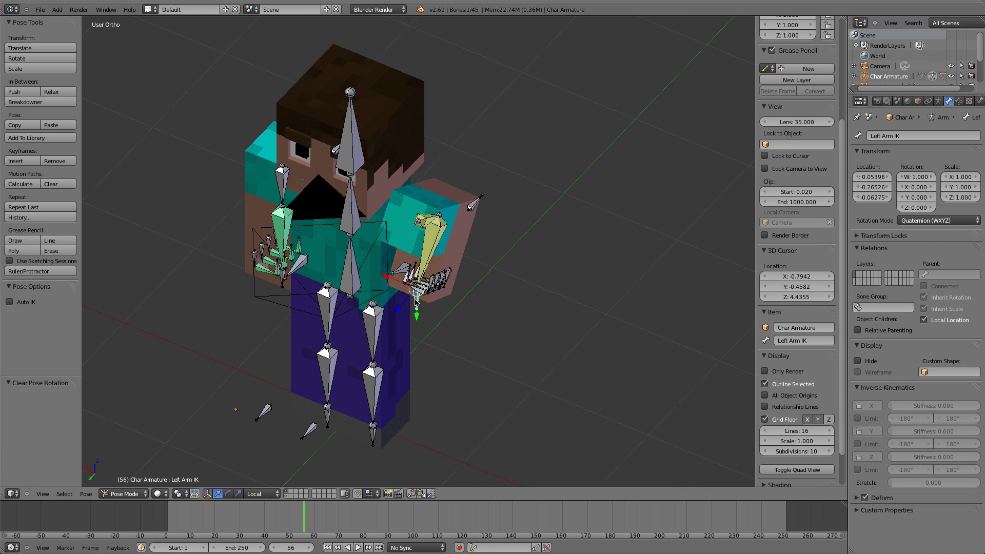
{"action": "key", "text": "g"}
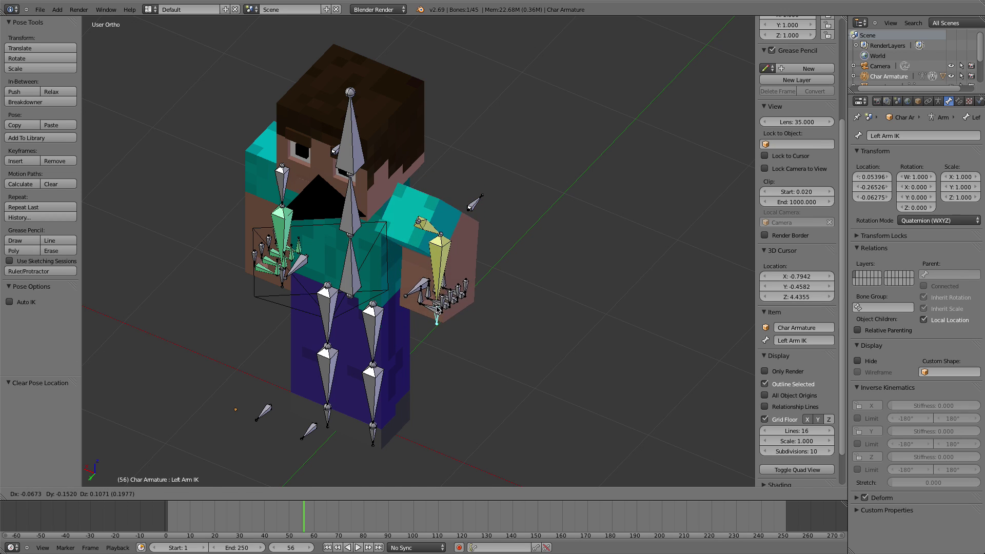
{"action": "right_click", "coordinate": [437, 310]}
{"action": "middle_click_drag", "start_coordinate": [437, 313], "coordinate": [418, 293]}
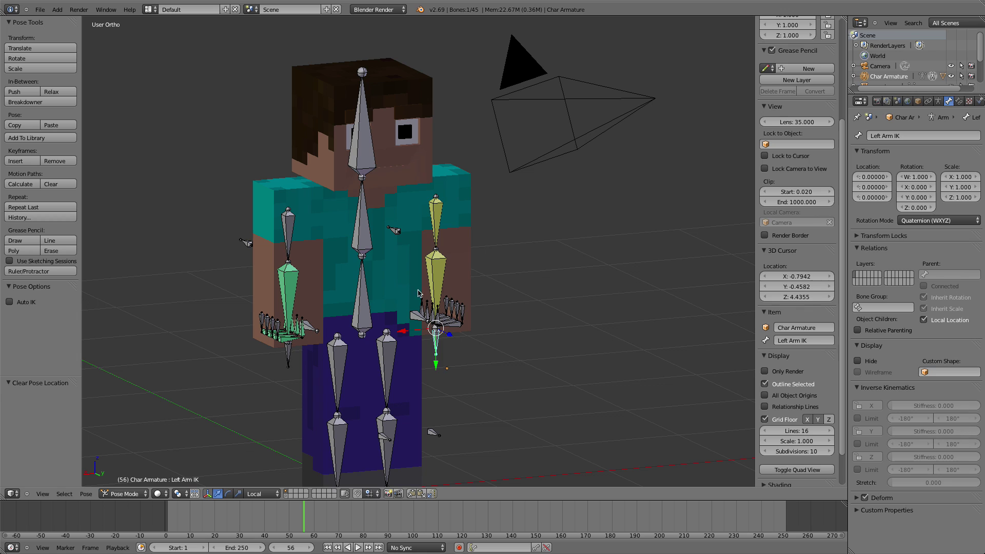
Test the control bone at the right hand, and add an Inverse Kinematics constraint for the right arm
{"action": "right_click", "coordinate": [285, 354]}
{"action": "key", "text": "g"}
{"action": "right_click", "coordinate": [272, 253]}
{"action": "right_click", "coordinate": [290, 230]}
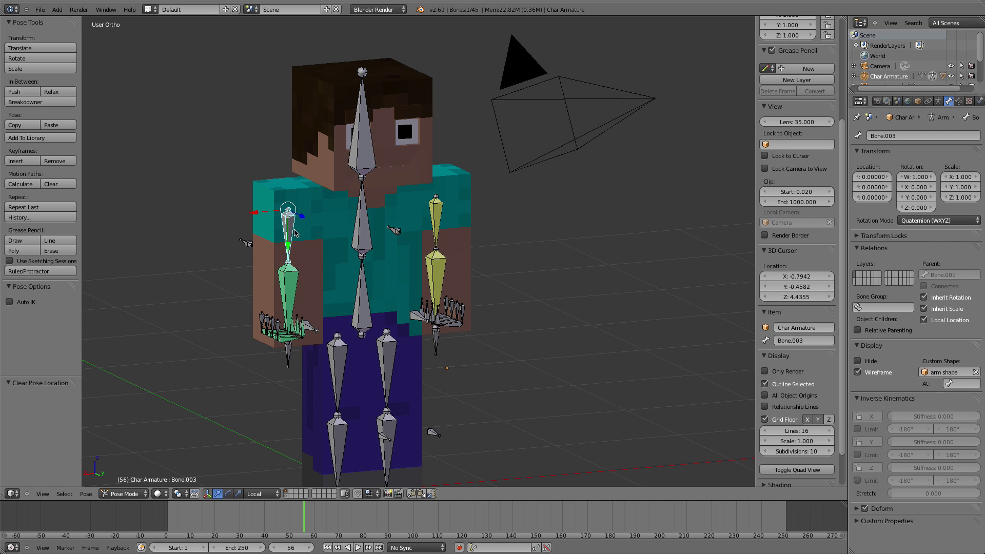
{"action": "left_click", "coordinate": [959, 101]}
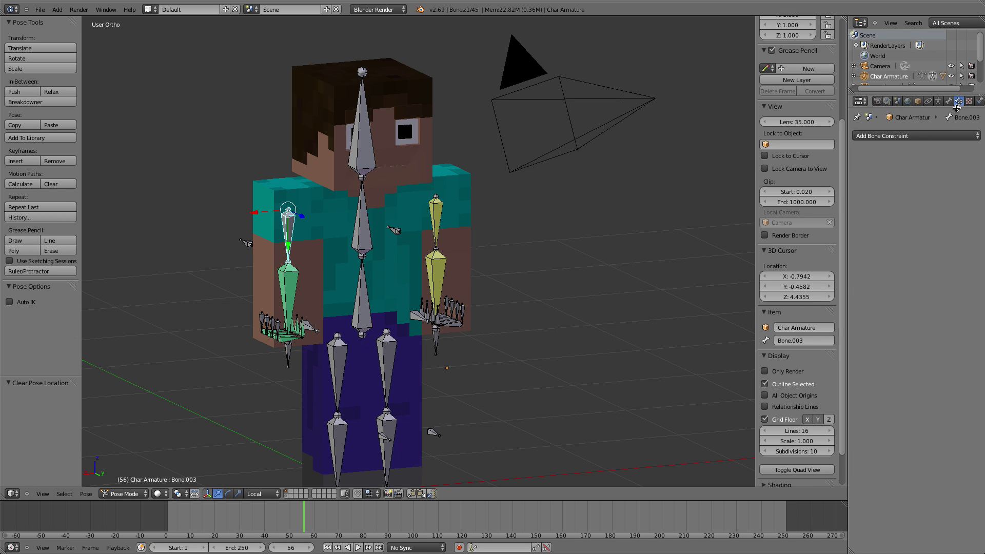
{"action": "left_click", "coordinate": [949, 135]}
{"action": "left_click", "coordinate": [872, 180]}
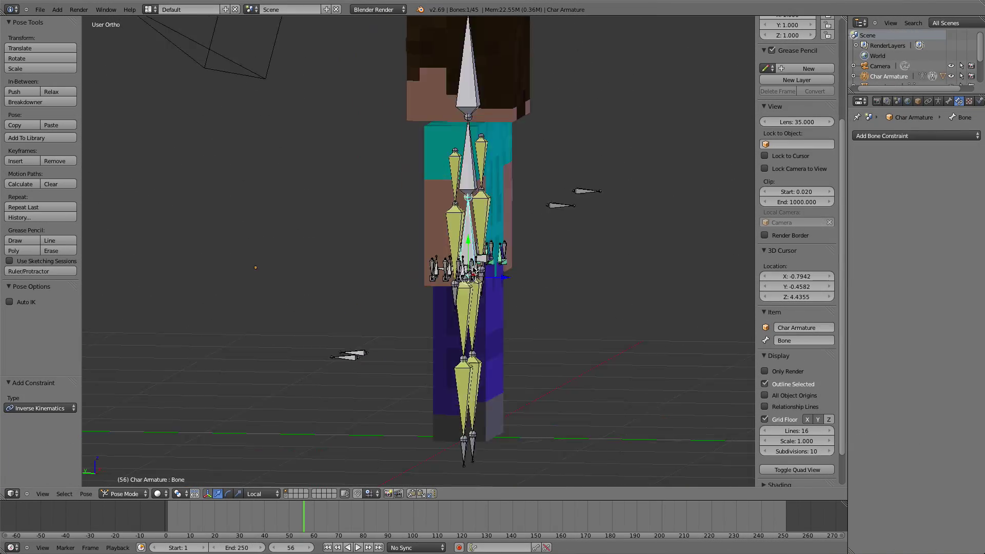
Test the constrained arms and legs by moving the lower body bone, and cancel the move
{"action": "middle_click_drag", "start_coordinate": [473, 271], "coordinate": [567, 284]}
{"action": "key", "text": "g"}
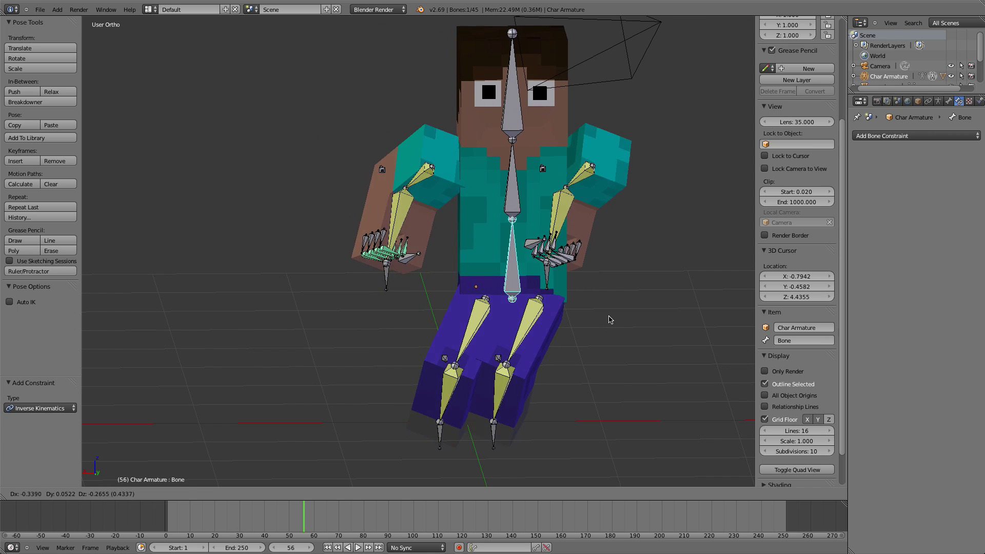
{"action": "right_click", "coordinate": [608, 316]}
Bend the left leg by moving the left leg IK bone about -0.136 in X, 0.023 in Y and 0.134 in Z
{"action": "right_click_drag", "start_coordinate": [510, 357], "coordinate": [505, 362]}
{"action": "right_click", "coordinate": [503, 360]}
{"action": "right_click", "coordinate": [499, 357]}
{"action": "middle_click_drag", "start_coordinate": [499, 357], "coordinate": [526, 368]}
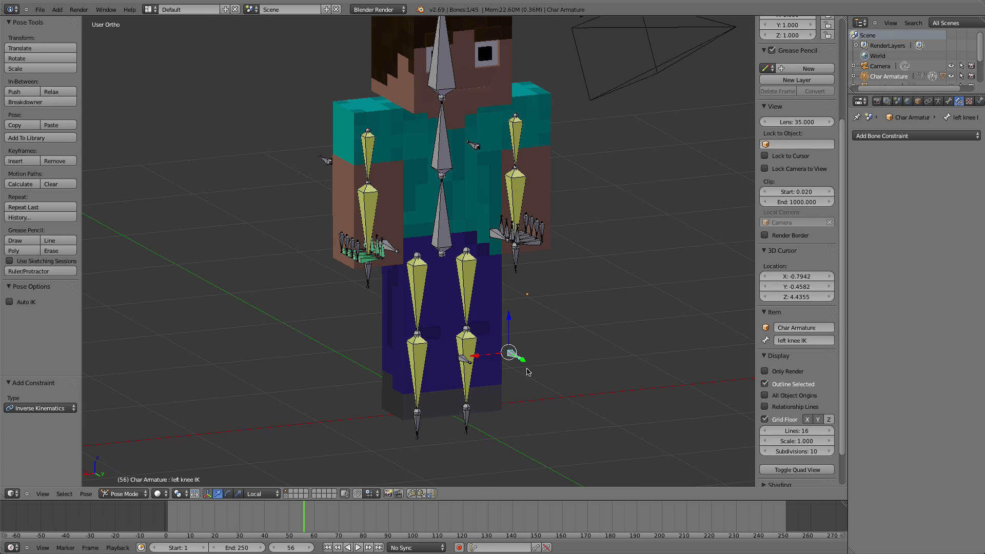
{"action": "left_click_drag", "start_coordinate": [469, 409], "coordinate": [488, 388]}
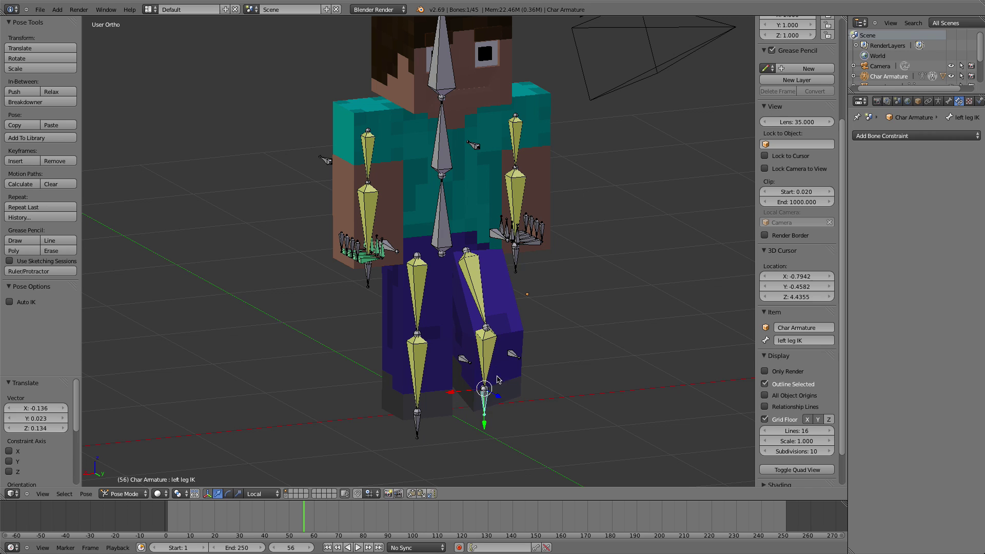
{"action": "key", "text": "g"}
{"action": "key", "text": "Escape"}
{"action": "key", "text": "g"}
{"action": "key", "text": "Escape"}
Lock the left knee bone's Y and Z axes for inverse kinematics and limit its X rotation from -90° to 0°
{"action": "right_click", "coordinate": [496, 340]}
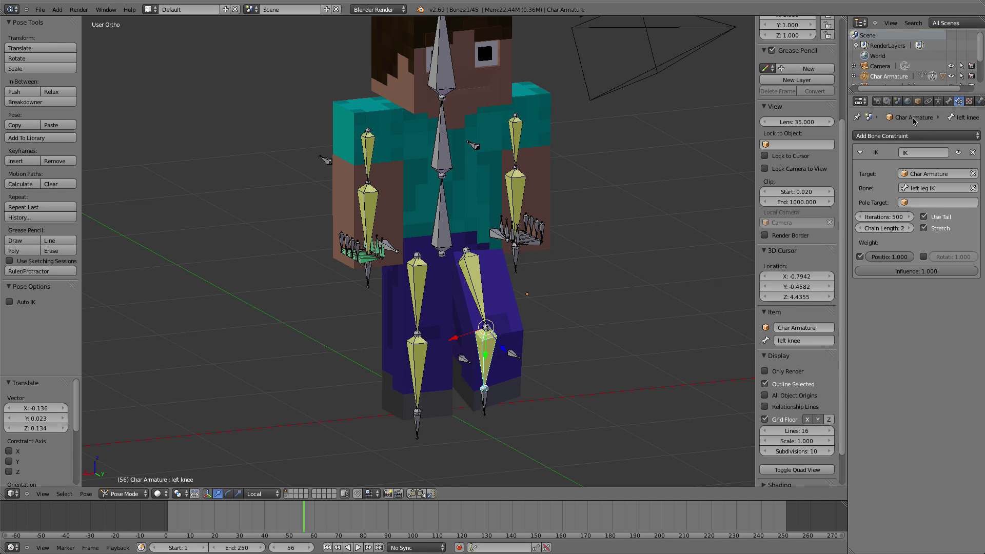
{"action": "left_click", "coordinate": [949, 101]}
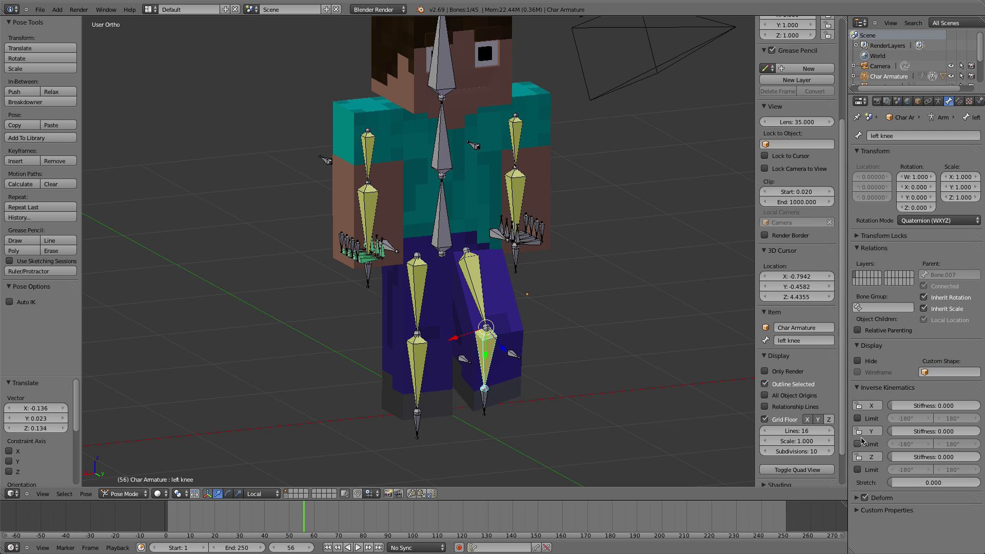
{"action": "left_click", "coordinate": [867, 456]}
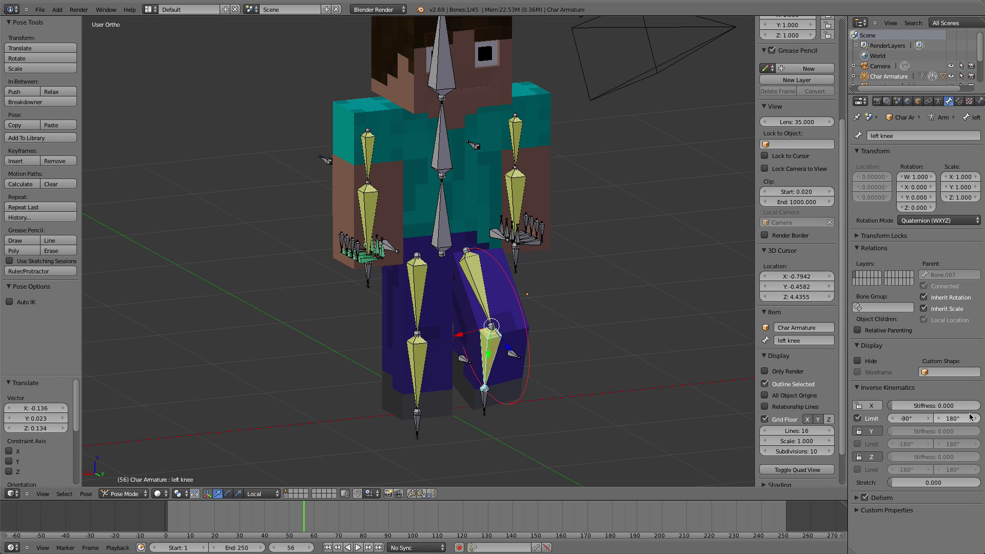
{"action": "left_click_drag", "start_coordinate": [956, 419], "coordinate": [935, 418]}
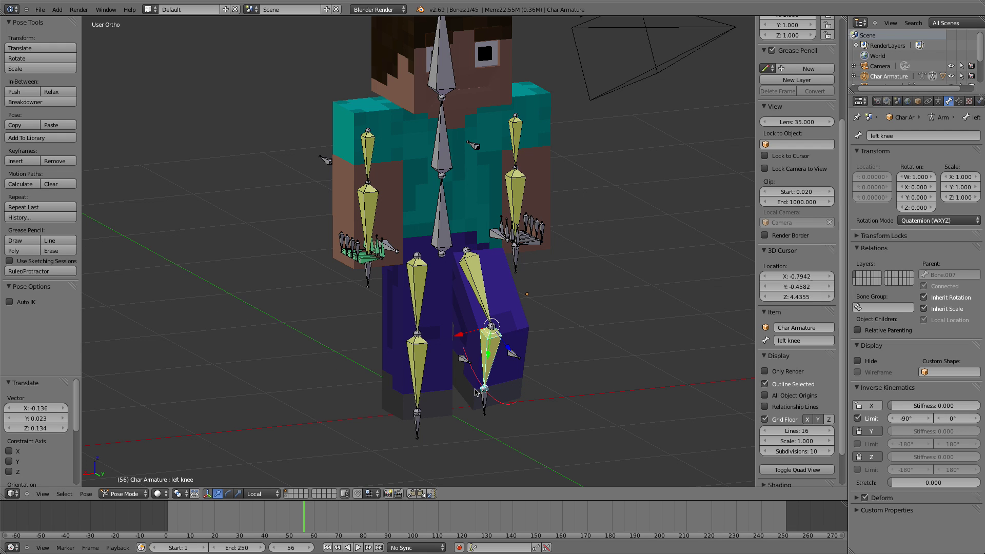
Test the limited left knee by moving the left knee IK bone from different views, cancelling each move
{"action": "right_click", "coordinate": [512, 354]}
{"action": "key", "text": "g"}
{"action": "right_click", "coordinate": [618, 321]}
{"action": "middle_click_drag", "start_coordinate": [556, 345], "coordinate": [580, 400]}
{"action": "key", "text": "g"}
{"action": "right_click", "coordinate": [415, 322]}
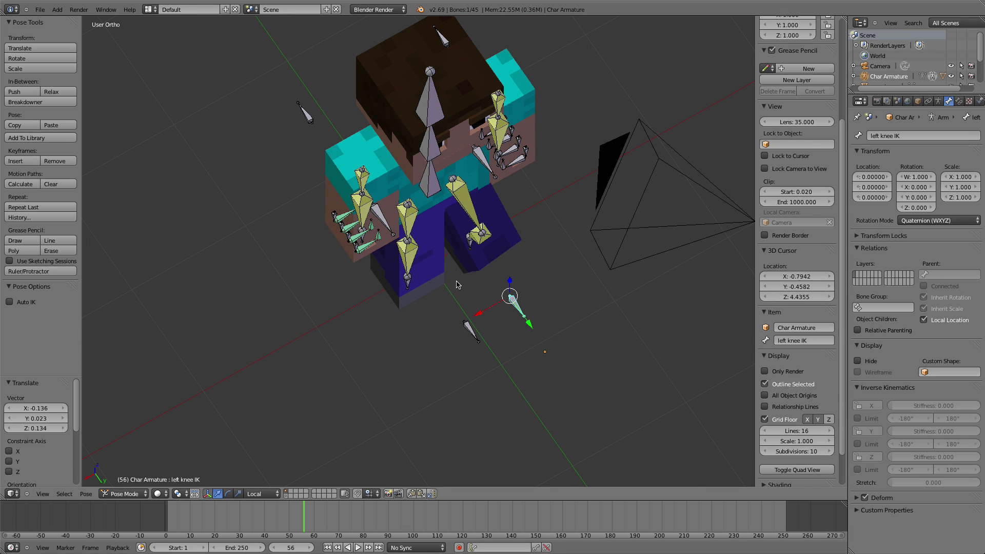
Clear the left leg IK bone's location and move it by about -0.119 in X, -0.120 in Y and 0.149 in Z
{"action": "middle_click_drag", "start_coordinate": [481, 305], "coordinate": [394, 306]}
{"action": "key", "text": "alt+g"}
{"action": "key", "text": "g"}
{"action": "left_click", "coordinate": [422, 293]}
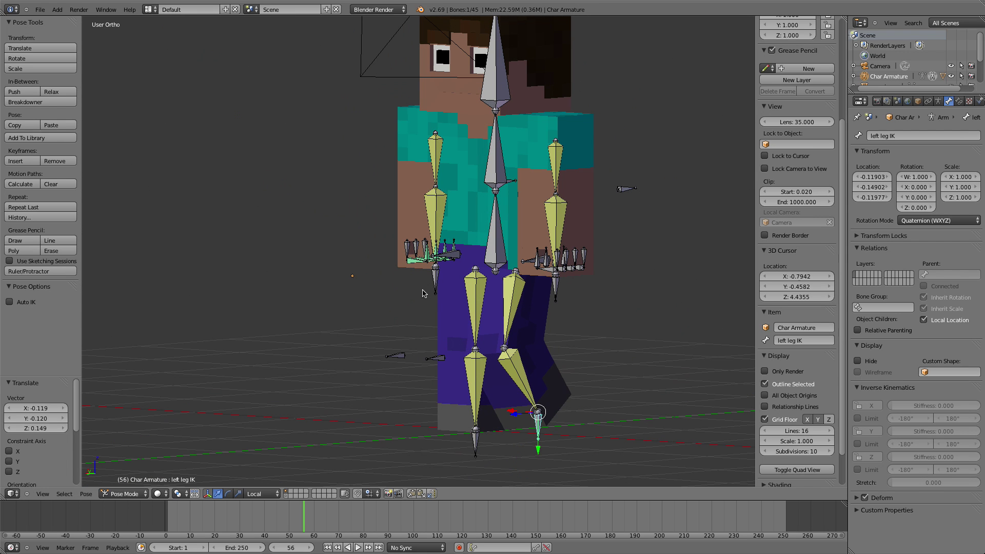
Test the backward-bent left leg by moving the left knee IK bone, and cancel the move
{"action": "right_click", "coordinate": [435, 358]}
{"action": "key", "text": "g"}
{"action": "right_click", "coordinate": [534, 393]}
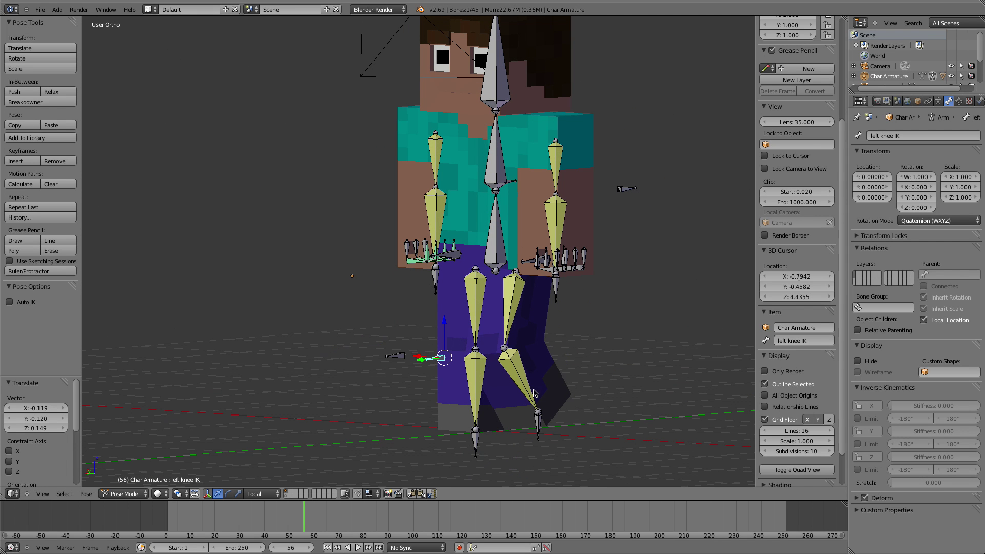
Clear the left knee IK bone's location and select the left leg IK bone at the foot
{"action": "key", "text": "alt+g"}
{"action": "right_click", "coordinate": [536, 417]}
{"action": "key", "text": "space"}
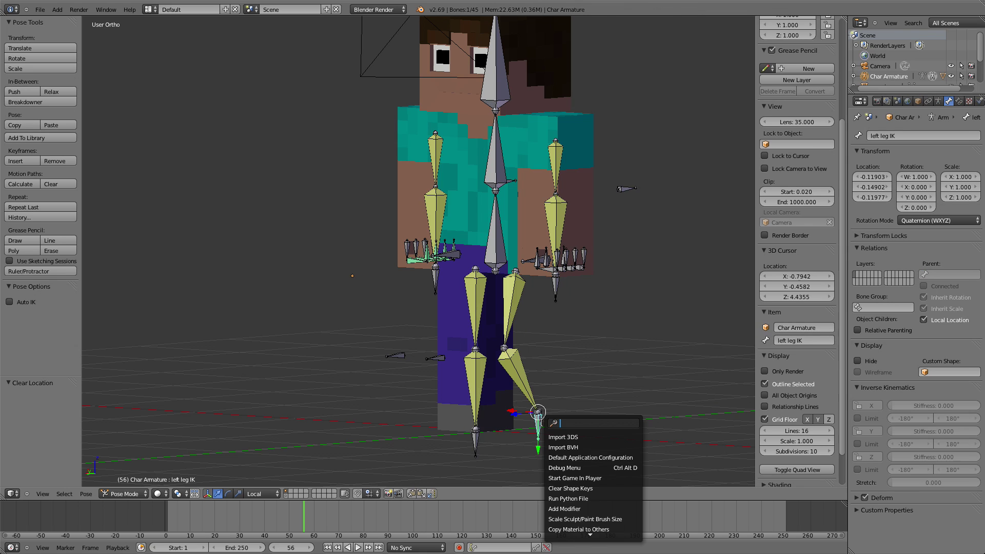
{"action": "key", "text": "Escape"}
Test moving the Left Leg mesh on its own in Object Mode, and cancel the move
{"action": "key", "text": "ctrl+Tab"}
{"action": "right_click", "coordinate": [487, 391]}
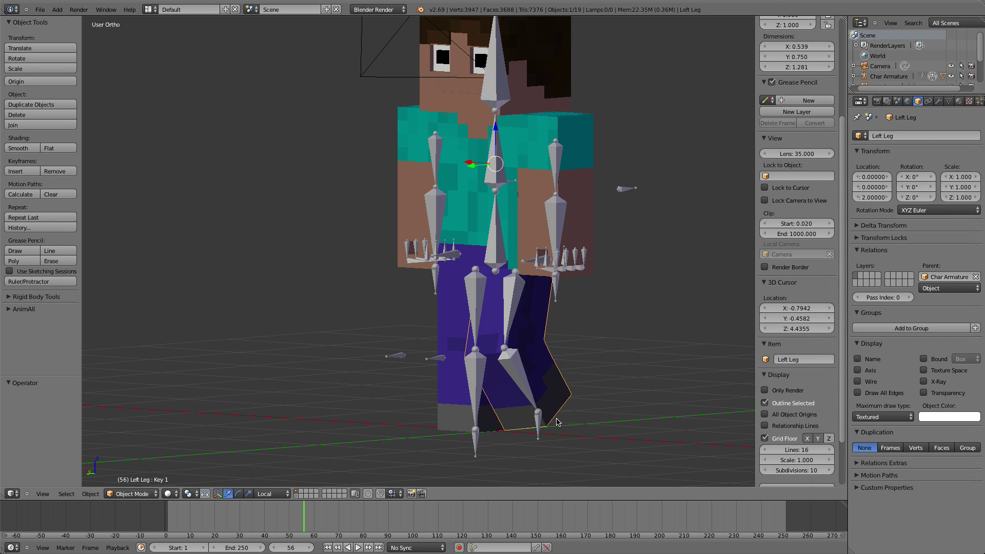
{"action": "key", "text": "g"}
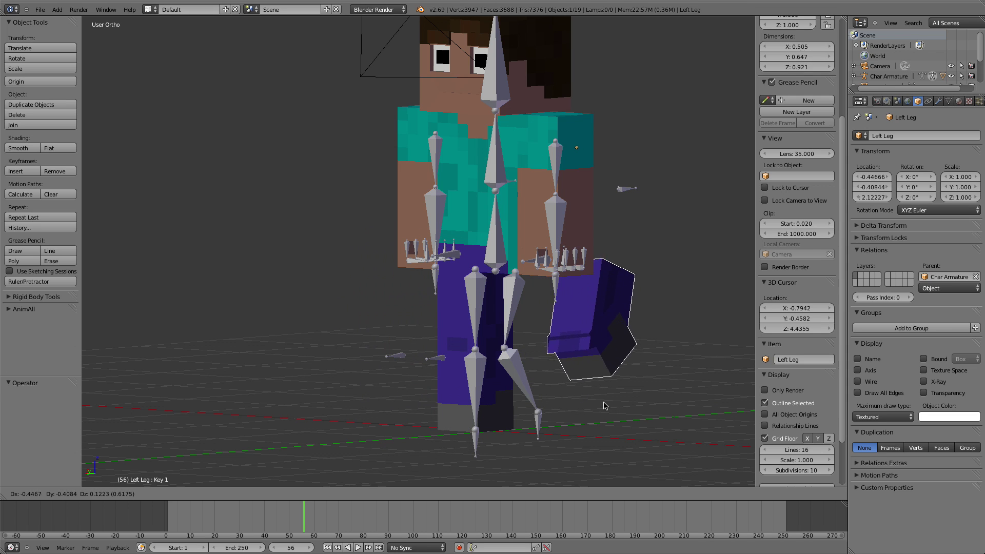
{"action": "right_click", "coordinate": [562, 400]}
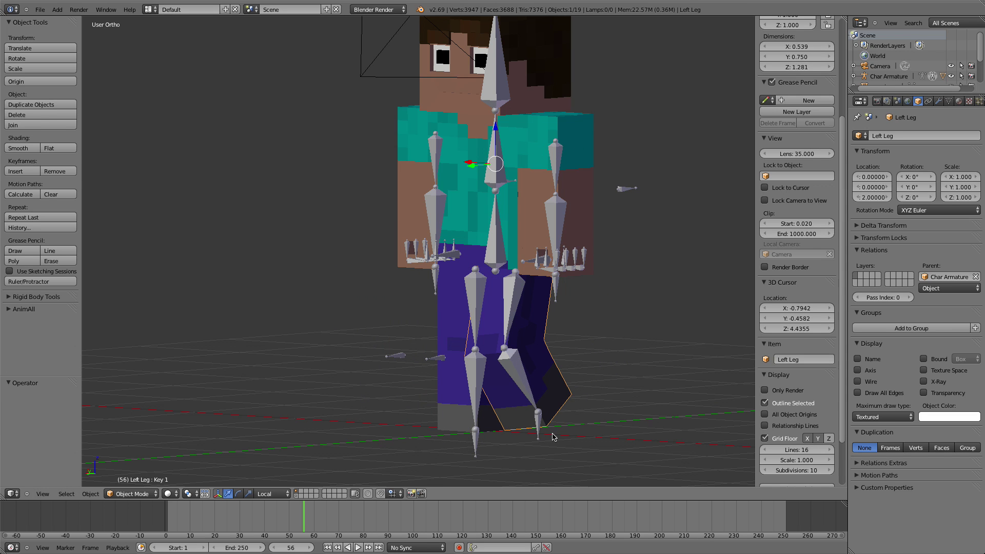
Clear the left leg IK bone's location and test moving the body bone, cancelling the move
{"action": "right_click", "coordinate": [542, 434]}
{"action": "key", "text": "alt+g"}
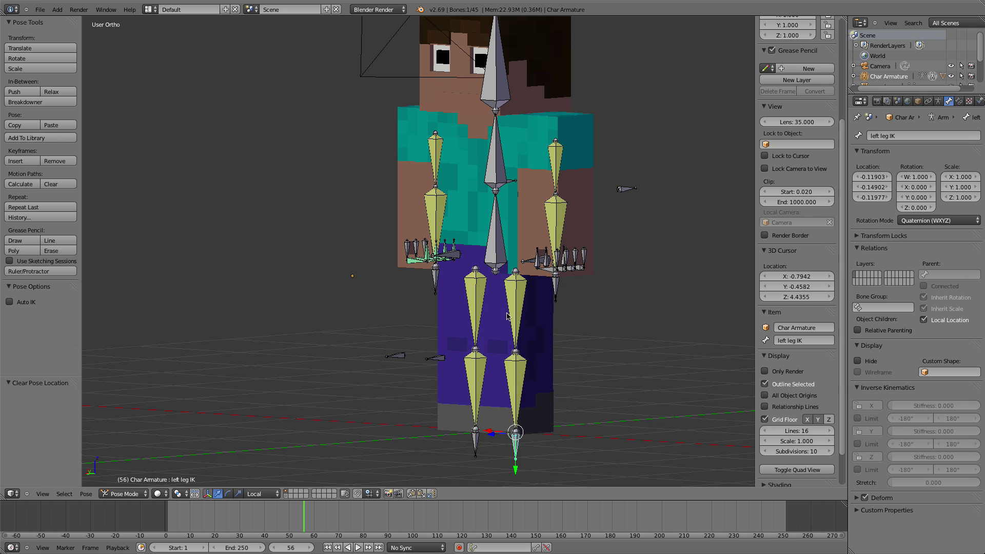
{"action": "right_click", "coordinate": [495, 255]}
{"action": "key", "text": "g"}
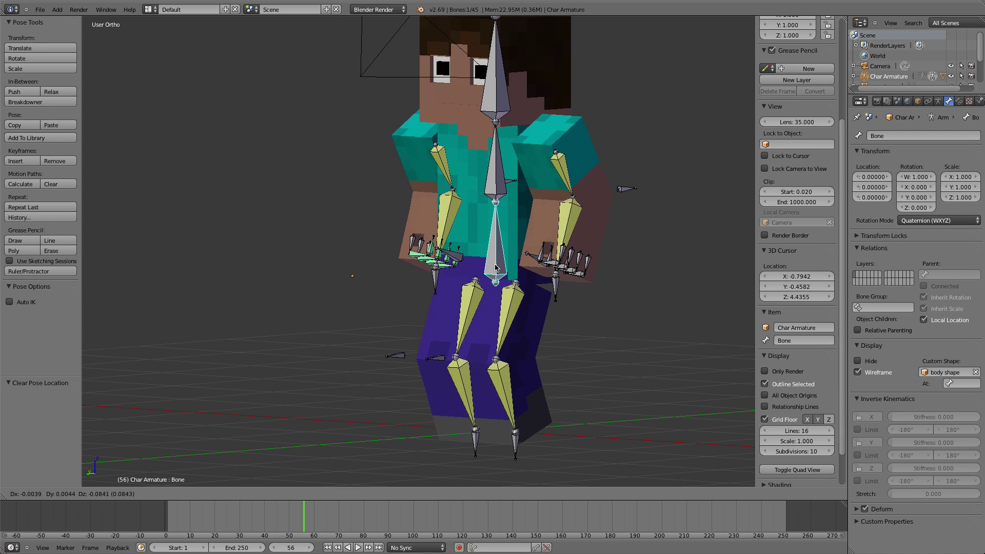
{"action": "key", "text": "Escape"}
Move the body bone by about 0.013 in X, 0.019 in Y and -0.073 in Z to bend both legs
{"action": "middle_click_drag", "start_coordinate": [568, 458], "coordinate": [523, 118]}
{"action": "right_click", "coordinate": [563, 327]}
{"action": "right_click", "coordinate": [522, 106]}
{"action": "key", "text": "g"}
{"action": "left_click", "coordinate": [519, 201]}
Slide the left leg IK bone along its local Z axis by about 0.584, and back by about 0.239
{"action": "right_click", "coordinate": [531, 309]}
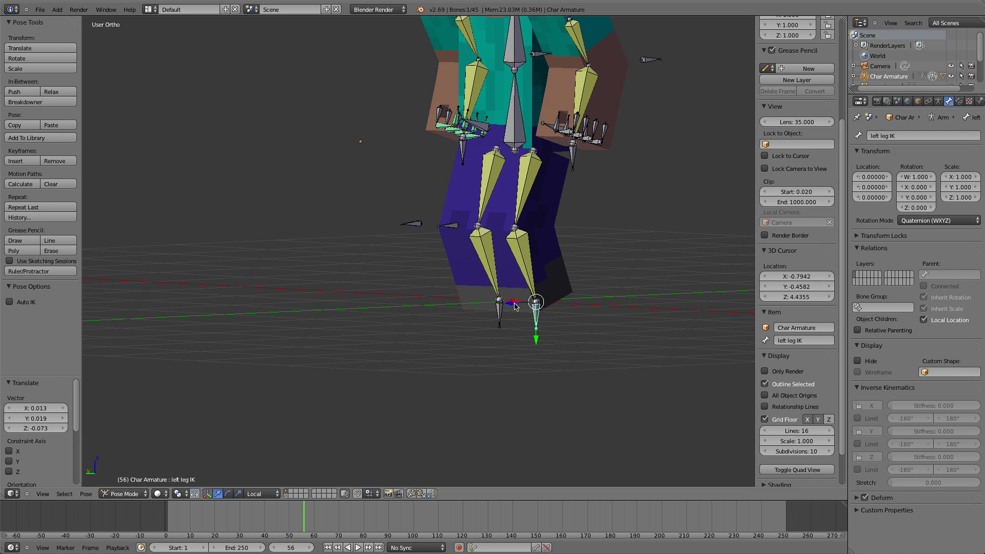
{"action": "key", "text": "g"}
{"action": "key", "text": "z"}
{"action": "left_click", "coordinate": [573, 312]}
{"action": "key", "text": "g"}
{"action": "key", "text": "z"}
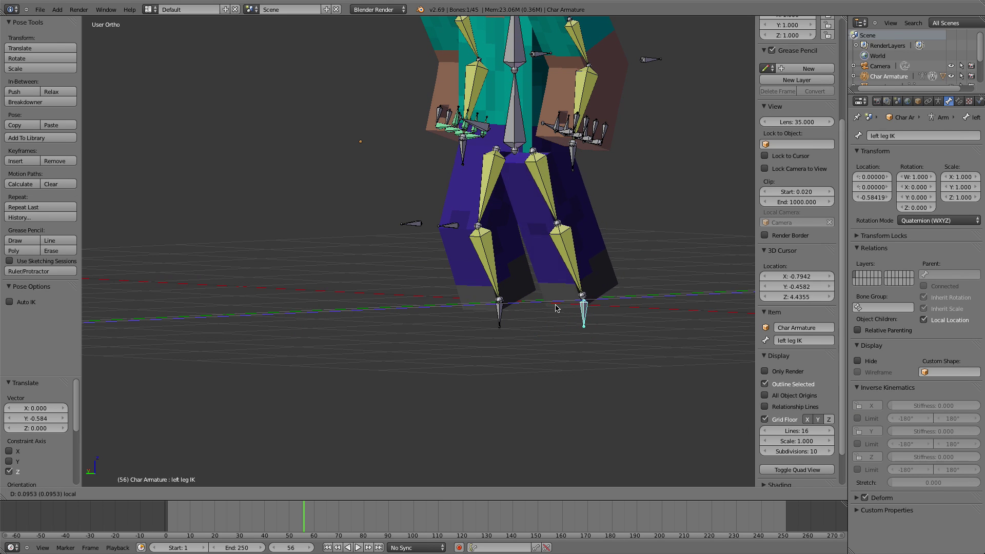
{"action": "left_click", "coordinate": [545, 311]}
Examine up close how the foot end of the bent left leg mesh tilts relative to the ground
{"action": "middle_click_drag", "start_coordinate": [543, 309], "coordinate": [583, 322]}
{"action": "scroll", "coordinate": [582, 322], "scroll_direction": "up", "scroll_amount": 4}
{"action": "right_click", "coordinate": [664, 348]}
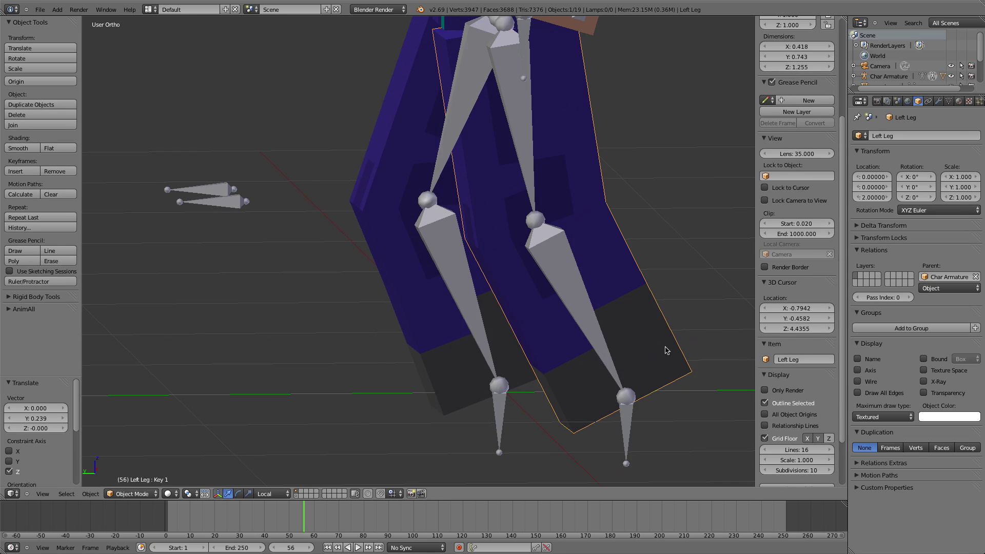
{"action": "middle_click_drag", "start_coordinate": [664, 348], "coordinate": [550, 276], "text": "shift"}
{"action": "right_click", "coordinate": [507, 369]}
{"action": "scroll", "coordinate": [466, 269], "scroll_direction": "down", "scroll_amount": 8}
{"action": "middle_click_drag", "start_coordinate": [482, 255], "coordinate": [538, 261]}
Clear the locations of the left leg IK bone and the body bone
{"action": "key", "text": "alt+g"}
{"action": "right_click", "coordinate": [457, 186]}
{"action": "right_click", "coordinate": [452, 181]}
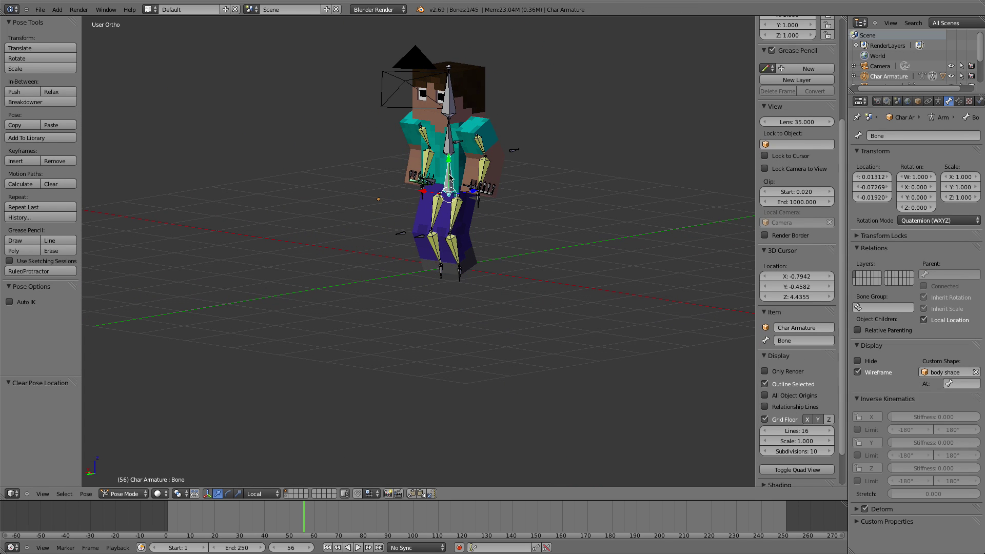
{"action": "key", "text": "alt+g"}
Show the model in wireframe and open the armature in Edit Mode at the left foot
{"action": "scroll", "coordinate": [487, 303], "scroll_direction": "up", "scroll_amount": 4}
{"action": "right_click", "coordinate": [557, 290]}
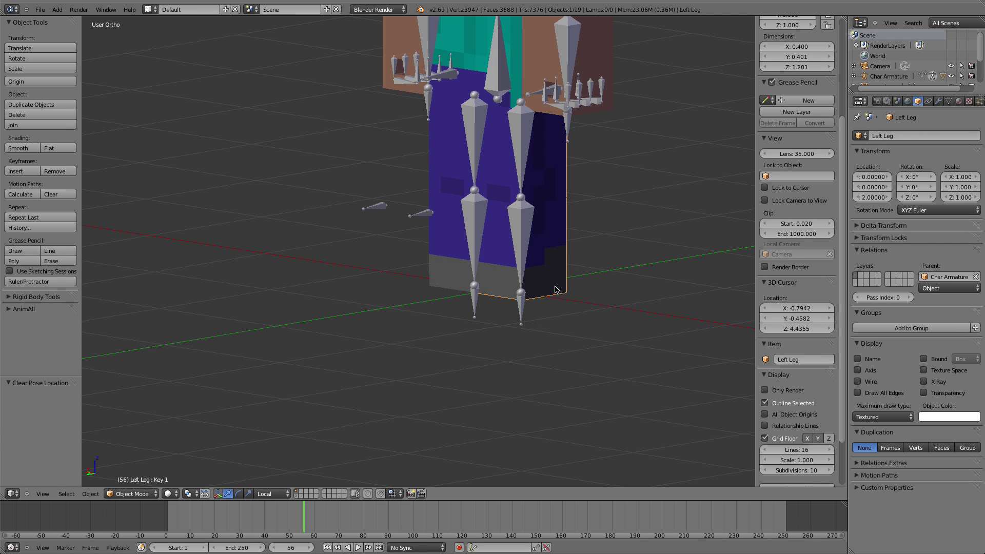
{"action": "scroll", "coordinate": [556, 288], "scroll_direction": "up", "scroll_amount": 3}
{"action": "key", "text": "z"}
{"action": "middle_click_drag", "start_coordinate": [622, 335], "coordinate": [452, 315], "text": "shift"}
{"action": "right_click", "coordinate": [544, 328]}
{"action": "key", "text": "Tab"}
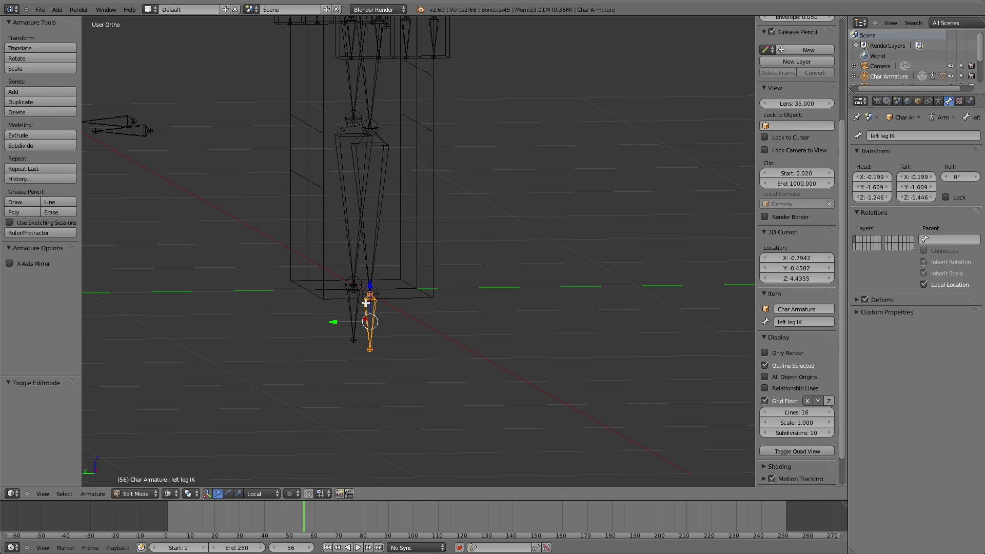
Extrude a short bone 0.1 straight down from the lower tips of both knee bones, working in back view
{"action": "middle_click_drag", "start_coordinate": [373, 294], "coordinate": [410, 310]}
{"action": "scroll", "coordinate": [446, 326], "scroll_direction": "up", "scroll_amount": 3}
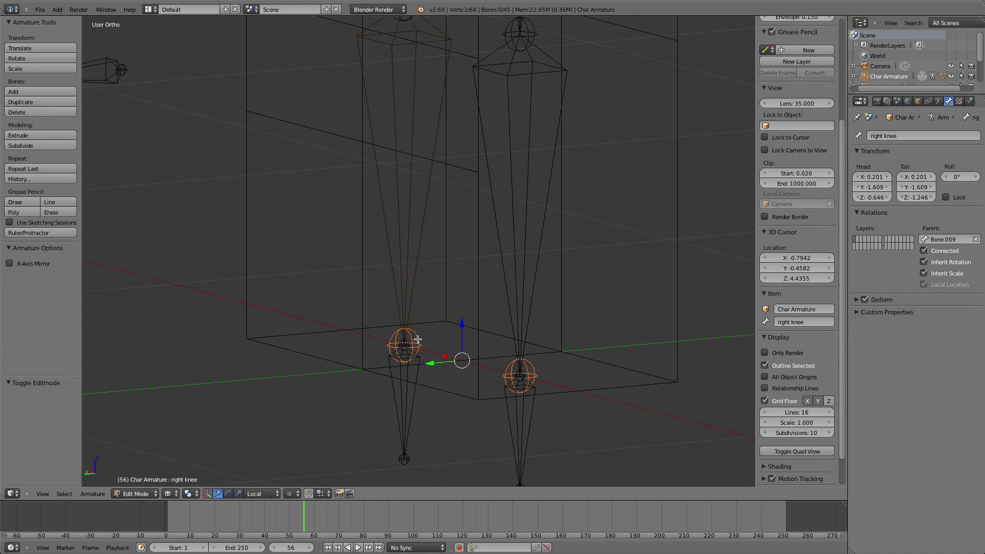
{"action": "key", "text": "KP_1"}
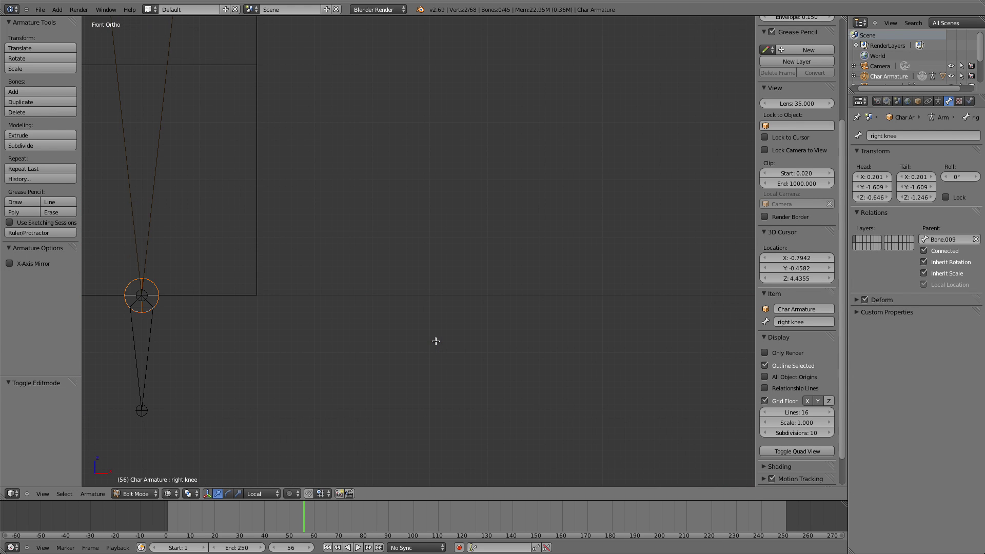
{"action": "key", "text": "ctrl+KP_1"}
{"action": "scroll", "coordinate": [488, 288], "scroll_direction": "down", "scroll_amount": 5}
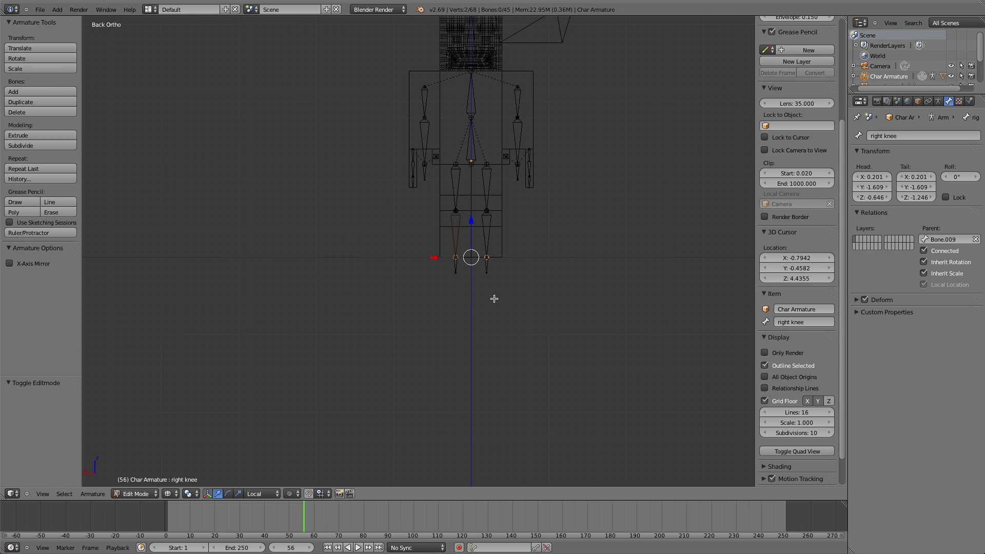
{"action": "scroll", "coordinate": [432, 360], "scroll_direction": "up", "scroll_amount": 4}
{"action": "middle_click_drag", "start_coordinate": [453, 409], "coordinate": [506, 295], "text": "shift"}
{"action": "key", "text": "e"}
{"action": "left_click", "coordinate": [505, 317]}
Switch the armature to Pose Mode and test the extruded foot bones by moving the left leg IK bone, cancelling the move
{"action": "scroll", "coordinate": [501, 315], "scroll_direction": "up", "scroll_amount": 4}
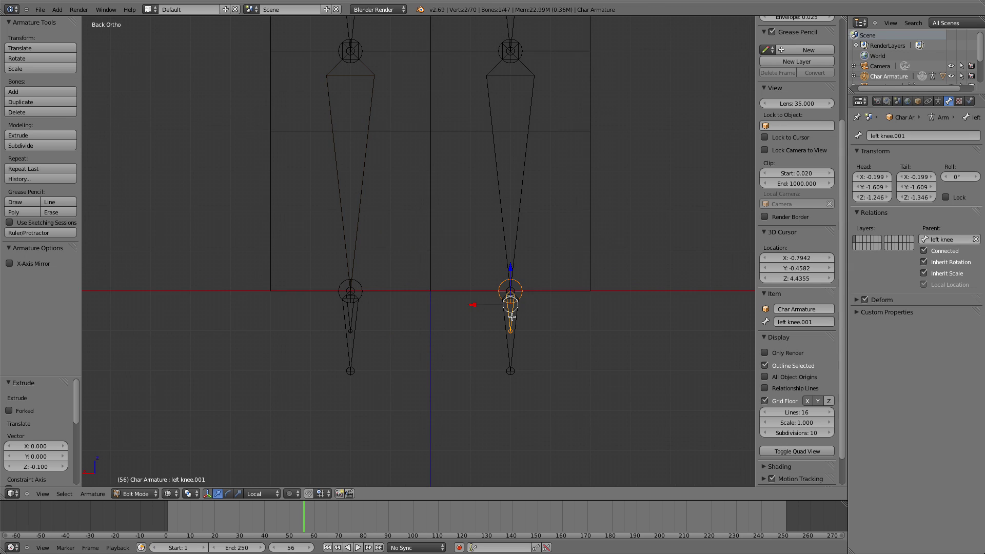
{"action": "key", "text": "ctrl+Tab"}
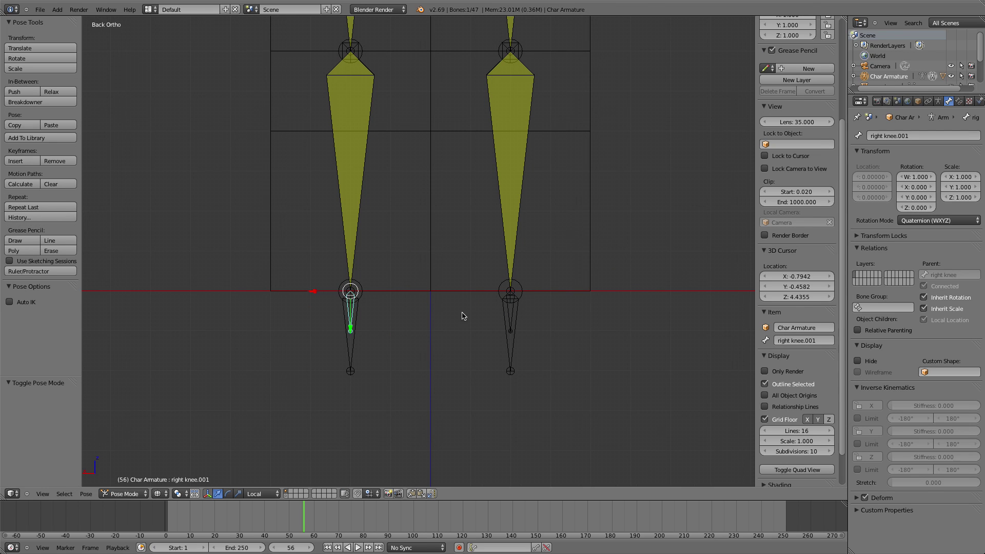
{"action": "right_click", "coordinate": [506, 318]}
{"action": "middle_click_drag", "start_coordinate": [506, 318], "coordinate": [503, 316]}
{"action": "right_click", "coordinate": [346, 298]}
{"action": "right_click", "coordinate": [348, 322]}
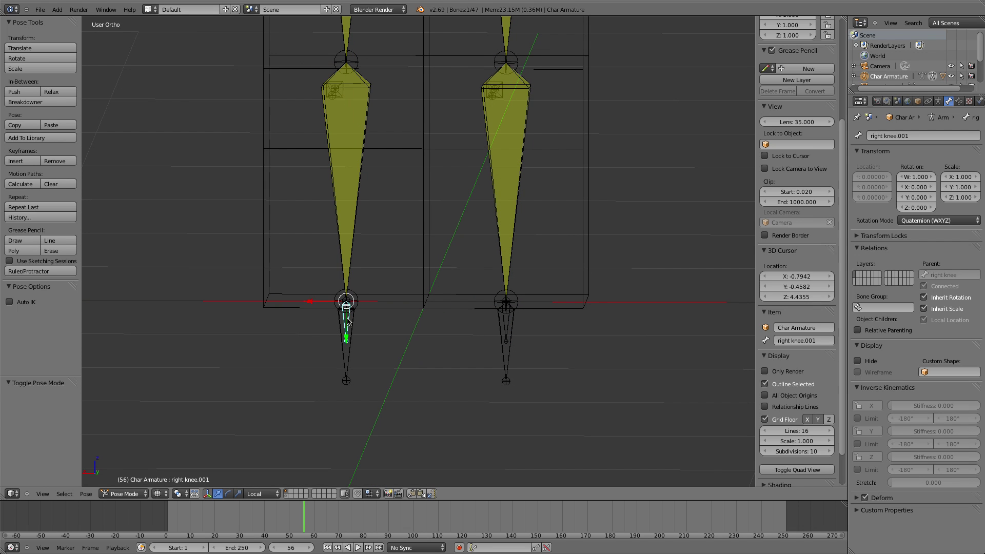
{"action": "scroll", "coordinate": [449, 308], "scroll_direction": "down", "scroll_amount": 5}
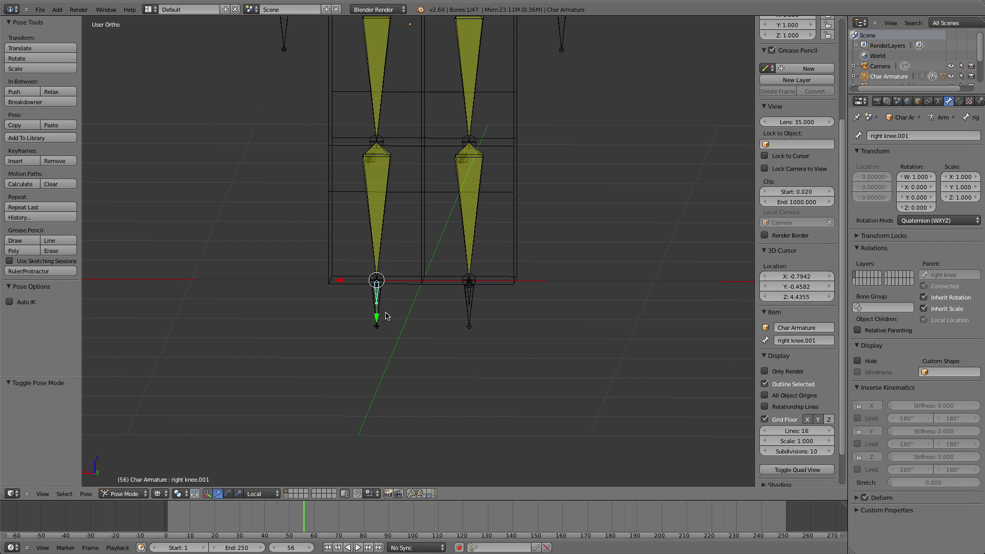
{"action": "right_click", "coordinate": [451, 303]}
{"action": "middle_click_drag", "start_coordinate": [452, 303], "coordinate": [442, 292]}
{"action": "key", "text": "g"}
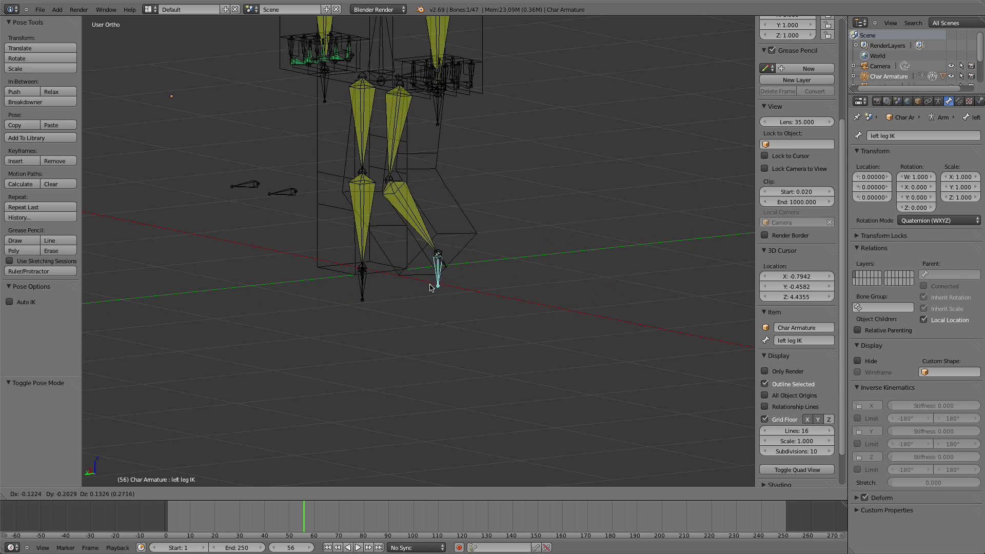
{"action": "right_click", "coordinate": [439, 259]}
Put the Left Leg mesh into Weight Paint mode and select the extruded left knee.001 bone
{"action": "right_click", "coordinate": [440, 259]}
{"action": "key", "text": "ctrl+Tab"}
{"action": "scroll", "coordinate": [410, 313], "scroll_direction": "up", "scroll_amount": 4}
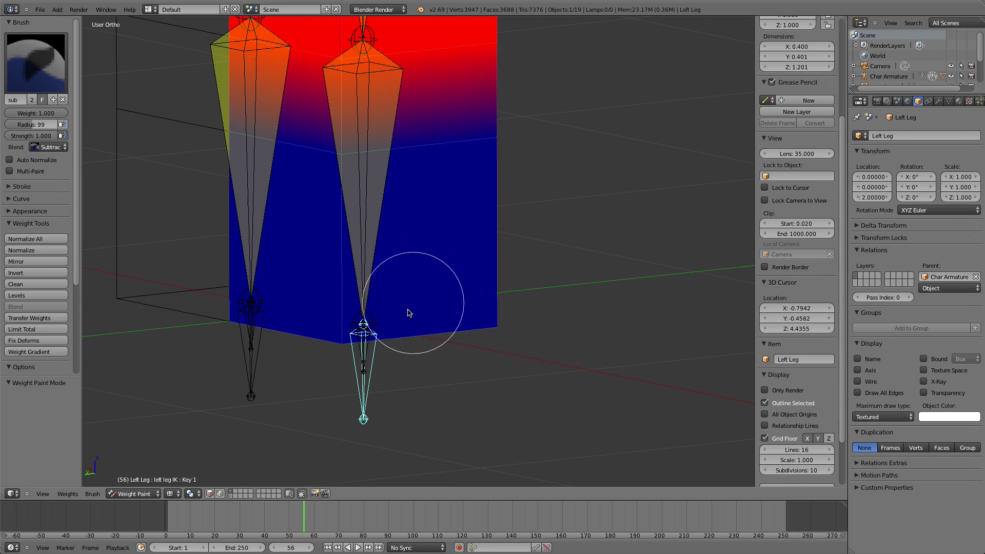
{"action": "right_click", "coordinate": [366, 350]}
{"action": "scroll", "coordinate": [365, 352], "scroll_direction": "up", "scroll_amount": 2}
{"action": "scroll", "coordinate": [366, 352], "scroll_direction": "down", "scroll_amount": 5}
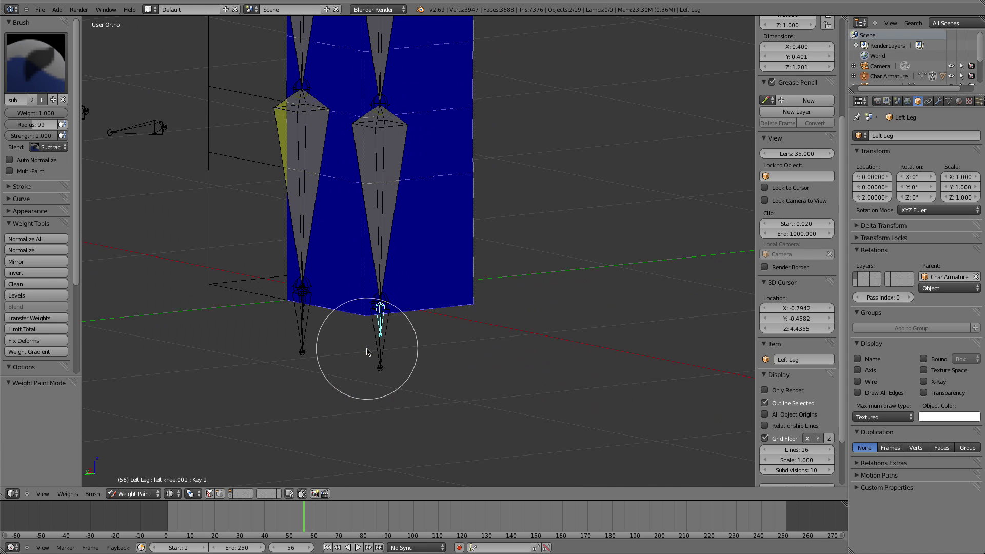
Shrink the weight paint brush to a radius of 45
{"action": "key", "text": "f"}
{"action": "left_click", "coordinate": [345, 342]}
{"action": "mouse_move", "coordinate": [385, 237]}
{"action": "middle_mouse_down"}
{"action": "mouse_move", "coordinate": [424, 215]}
{"action": "mouse_move", "coordinate": [502, 223]}
{"action": "mouse_move", "coordinate": [560, 173]}
{"action": "mouse_move", "coordinate": [495, 324]}
{"action": "mouse_move", "coordinate": [464, 332]}
{"action": "mouse_move", "coordinate": [409, 324]}
{"action": "mouse_move", "coordinate": [467, 325]}
{"action": "middle_mouse_up"}
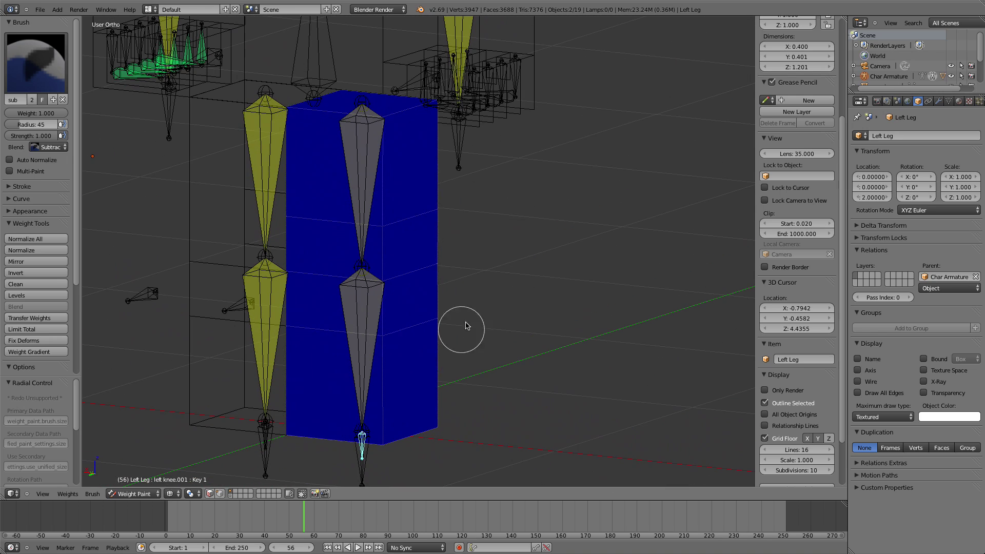
{"action": "left_click", "coordinate": [123, 495]}
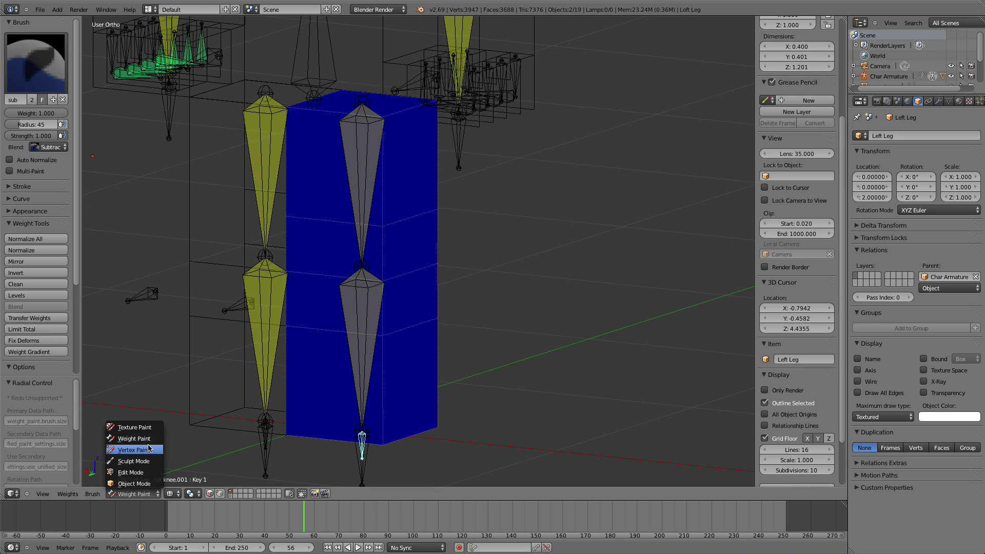
{"action": "left_click", "coordinate": [134, 427]}
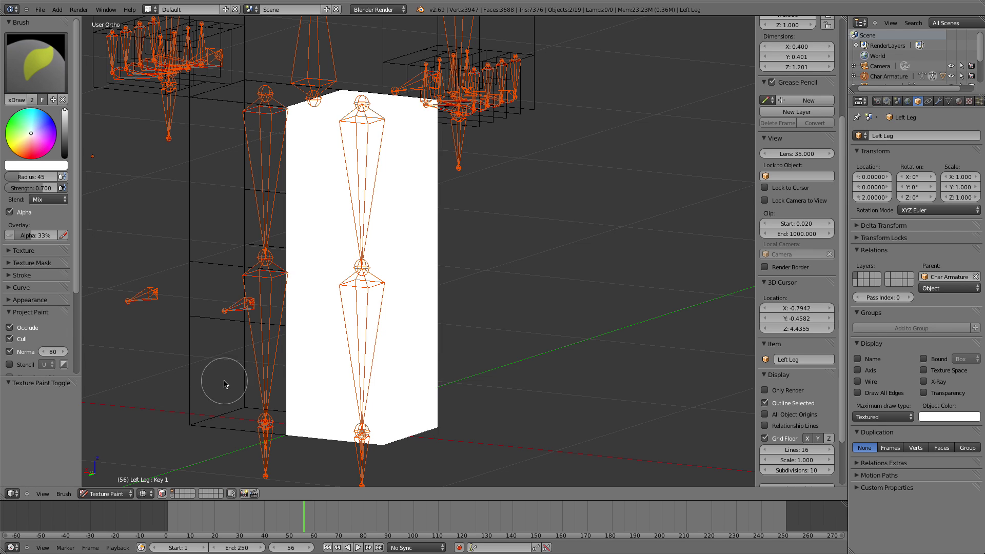
{"action": "middle_click_drag", "start_coordinate": [300, 333], "coordinate": [329, 336]}
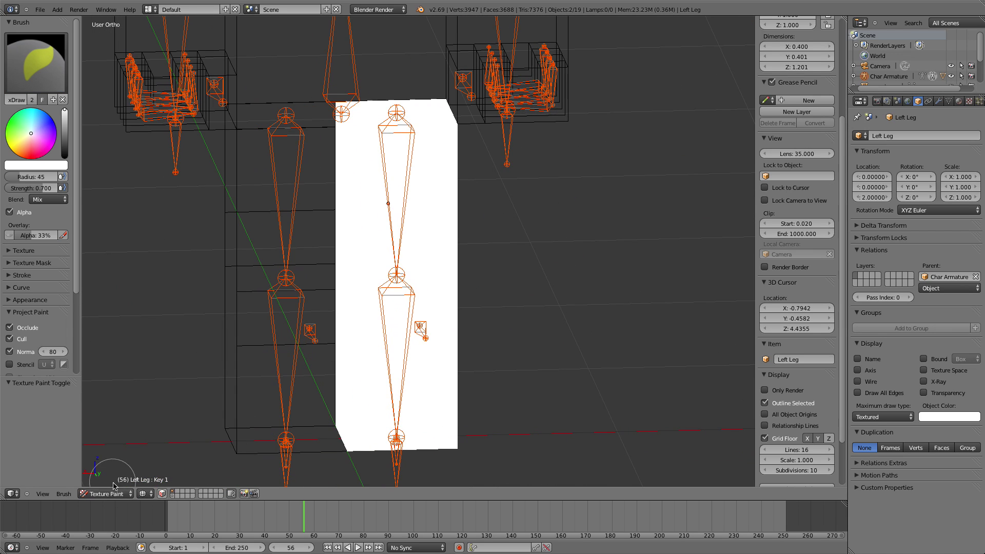
{"action": "left_click", "coordinate": [121, 494]}
{"action": "left_click", "coordinate": [122, 440]}
Select the left knee bone and subtract its weight from the bottom end of the left leg mesh
{"action": "mouse_move", "coordinate": [604, 245]}
{"action": "middle_mouse_down"}
{"action": "mouse_move", "coordinate": [457, 233]}
{"action": "mouse_move", "coordinate": [490, 222]}
{"action": "middle_mouse_up"}
{"action": "scroll", "coordinate": [489, 218], "scroll_direction": "up", "scroll_amount": 3}
{"action": "middle_click_drag", "start_coordinate": [246, 154], "coordinate": [192, 108], "text": "shift"}
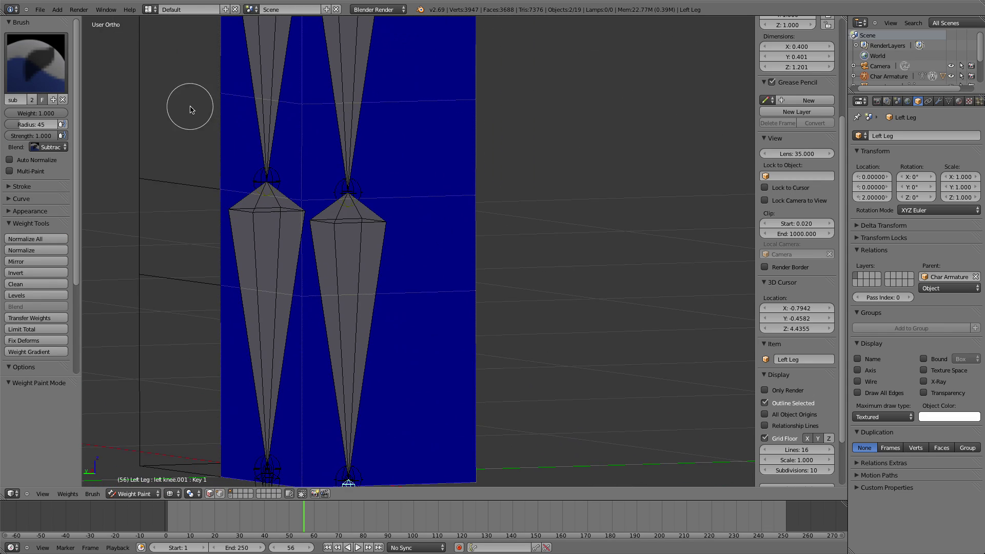
{"action": "scroll", "coordinate": [226, 198], "scroll_direction": "down", "scroll_amount": 5}
{"action": "right_click", "coordinate": [418, 282]}
{"action": "middle_click_drag", "start_coordinate": [399, 282], "coordinate": [670, 280]}
{"action": "scroll", "coordinate": [636, 303], "scroll_direction": "up", "scroll_amount": 2}
{"action": "middle_click_drag", "start_coordinate": [550, 332], "coordinate": [603, 354]}
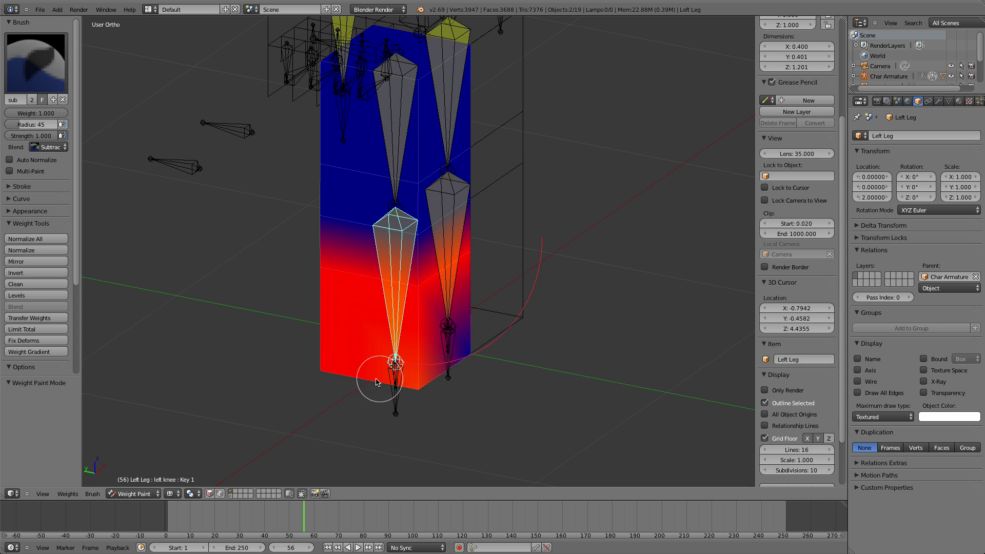
{"action": "middle_click_drag", "start_coordinate": [262, 358], "coordinate": [332, 388]}
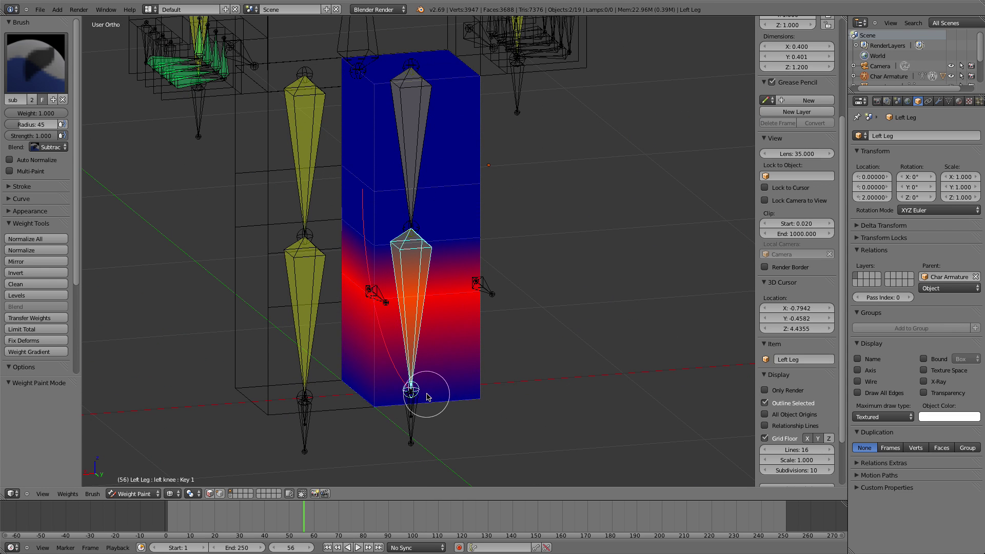
Test the leg's deformation by moving the left leg IK bone in an angled view and the right view, cancelling each move
{"action": "middle_click_drag", "start_coordinate": [411, 426], "coordinate": [299, 413]}
{"action": "key", "text": "g"}
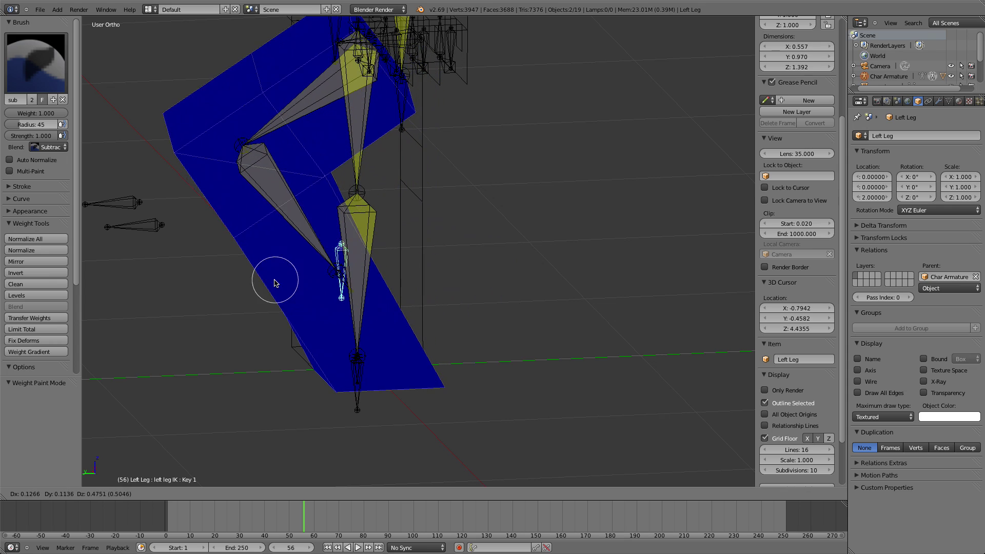
{"action": "key", "text": "Escape"}
{"action": "middle_click_drag", "start_coordinate": [286, 264], "coordinate": [300, 258]}
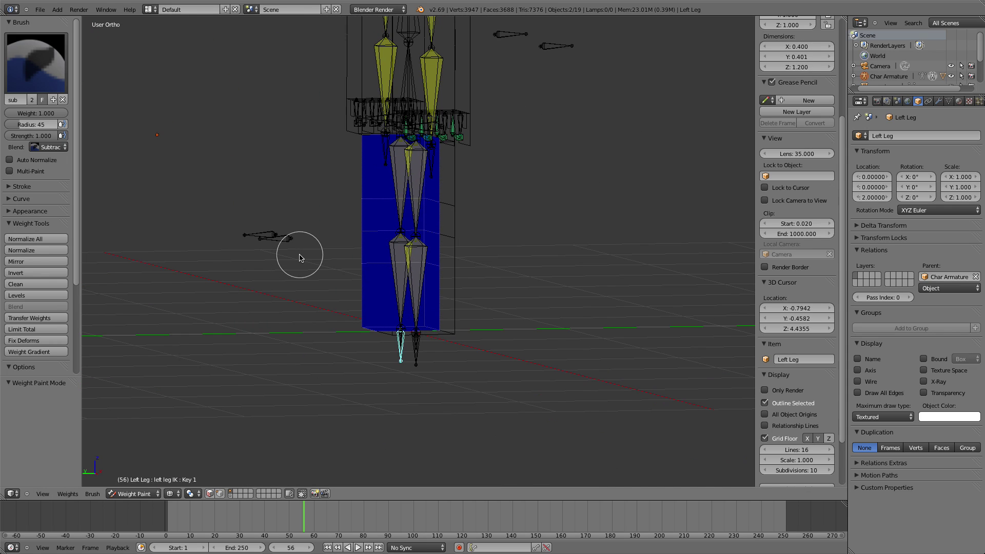
{"action": "key", "text": "KP_3"}
{"action": "key", "text": "g"}
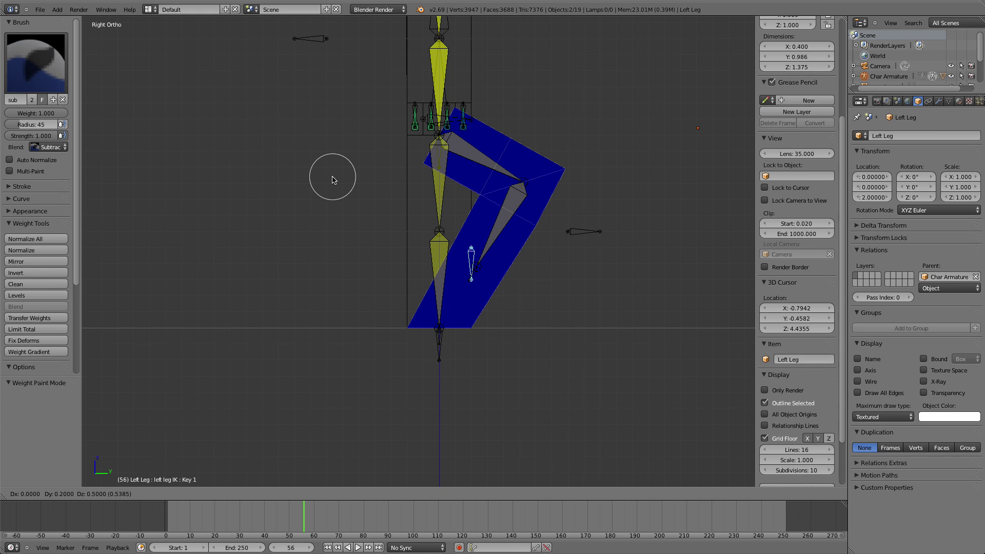
{"action": "key", "text": "Escape"}
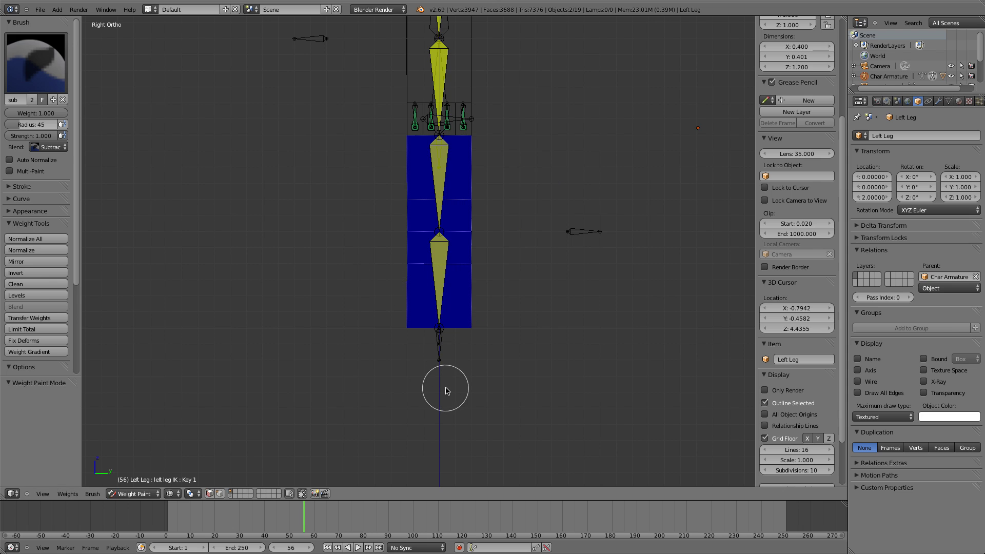
Select the small left knee.001 bone at the foot as the weight painting target
{"action": "scroll", "coordinate": [446, 390], "scroll_direction": "up", "scroll_amount": 4, "text": "ctrl"}
{"action": "scroll", "coordinate": [448, 391], "scroll_direction": "up", "scroll_amount": 5}
{"action": "middle_click_drag", "start_coordinate": [441, 388], "coordinate": [316, 409]}
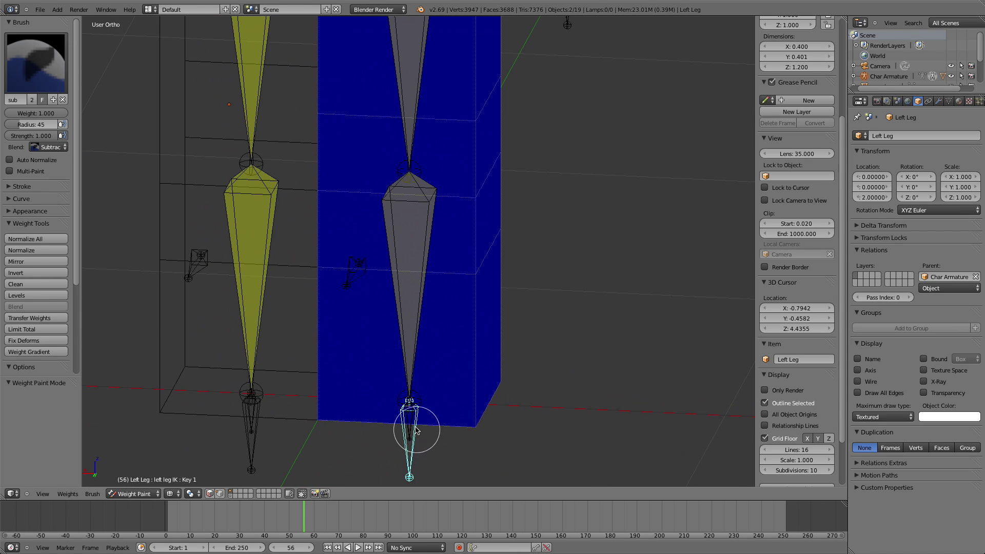
{"action": "scroll", "coordinate": [431, 340], "scroll_direction": "up", "scroll_amount": 3}
{"action": "scroll", "coordinate": [435, 374], "scroll_direction": "down", "scroll_amount": 4}
{"action": "scroll", "coordinate": [438, 380], "scroll_direction": "up", "scroll_amount": 1}
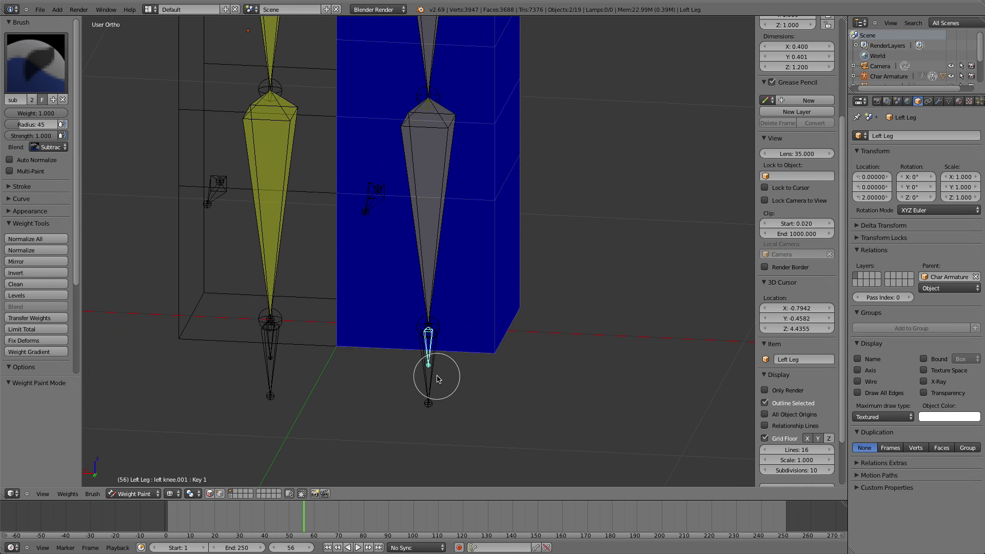
Switch to the Add brush and paint left knee.001 weight onto the bottom end of the left leg mesh from both sides
{"action": "scroll", "coordinate": [434, 369], "scroll_direction": "up", "scroll_amount": 3}
{"action": "scroll", "coordinate": [446, 318], "scroll_direction": "down", "scroll_amount": 4}
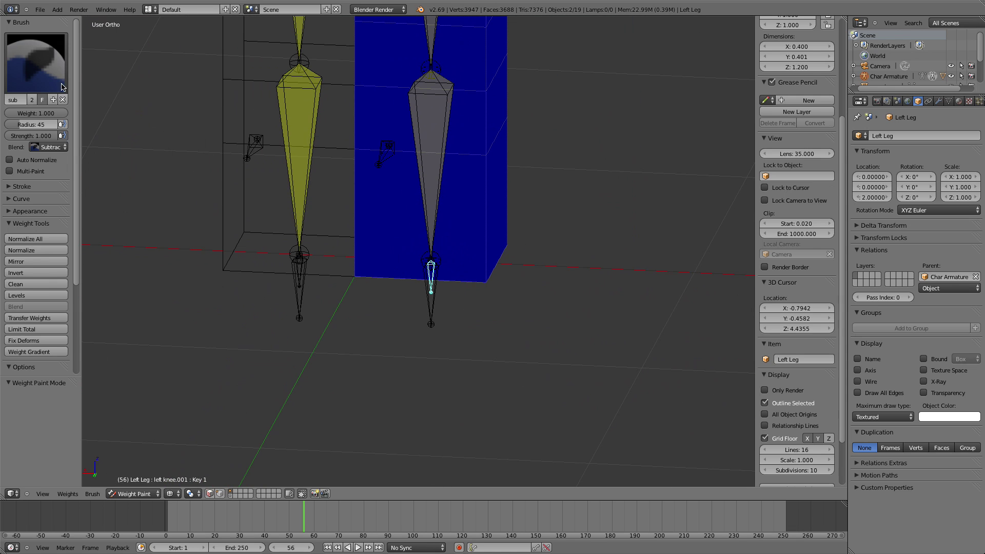
{"action": "left_click", "coordinate": [33, 70]}
{"action": "left_click", "coordinate": [59, 122]}
{"action": "mouse_move", "coordinate": [507, 251]}
{"action": "left_mouse_down"}
{"action": "mouse_move", "coordinate": [363, 260]}
{"action": "mouse_move", "coordinate": [539, 268]}
{"action": "mouse_move", "coordinate": [358, 263]}
{"action": "left_mouse_up"}
{"action": "mouse_move", "coordinate": [474, 265]}
{"action": "middle_mouse_down"}
{"action": "mouse_move", "coordinate": [336, 277]}
{"action": "mouse_move", "coordinate": [590, 346]}
{"action": "middle_mouse_up"}
{"action": "left_click_drag", "start_coordinate": [590, 347], "coordinate": [576, 344]}
Test the leg's deformation by moving the left leg IK bone, then cancel the move
{"action": "right_click", "coordinate": [484, 382]}
{"action": "scroll", "coordinate": [500, 380], "scroll_direction": "down", "scroll_amount": 1}
{"action": "middle_click_drag", "start_coordinate": [512, 378], "coordinate": [560, 370]}
{"action": "scroll", "coordinate": [561, 369], "scroll_direction": "down", "scroll_amount": 4}
{"action": "key", "text": "g"}
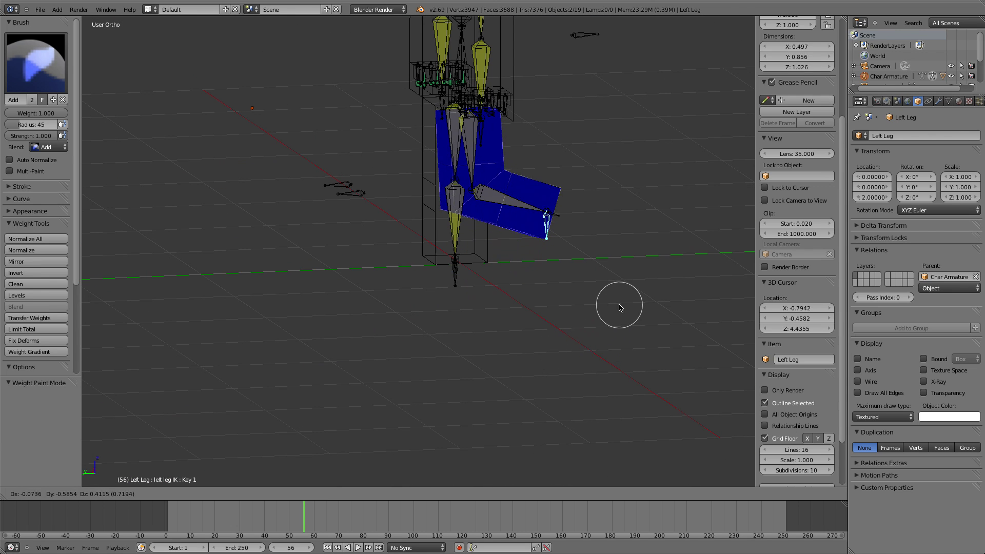
{"action": "key", "text": "Escape"}
Put the armature in Pose Mode with the left knee.001 foot bone selected and display the model in solid shading
{"action": "scroll", "coordinate": [540, 324], "scroll_direction": "up", "scroll_amount": 5}
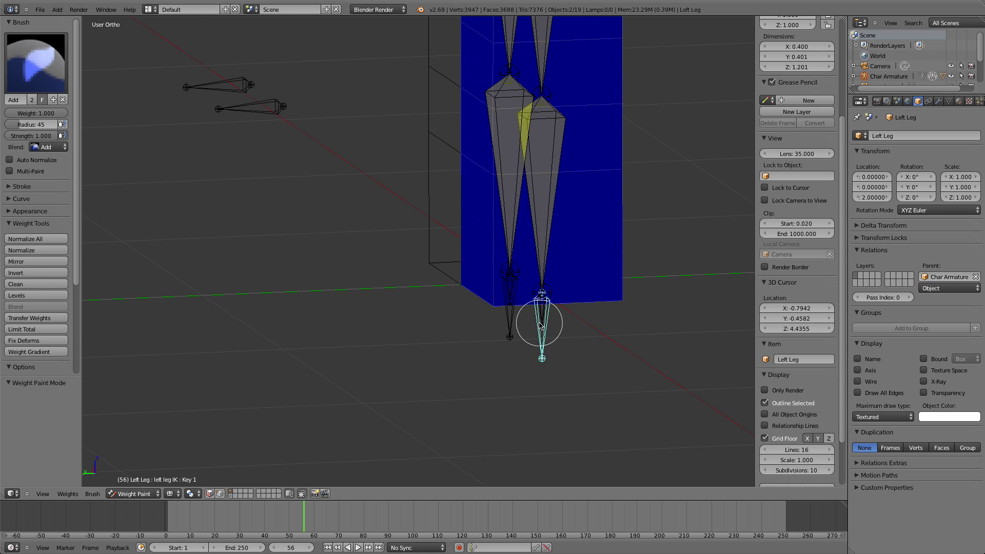
{"action": "right_click", "coordinate": [541, 310]}
{"action": "middle_click_drag", "start_coordinate": [543, 315], "coordinate": [459, 322], "text": "shift"}
{"action": "scroll", "coordinate": [469, 322], "scroll_direction": "up", "scroll_amount": 3}
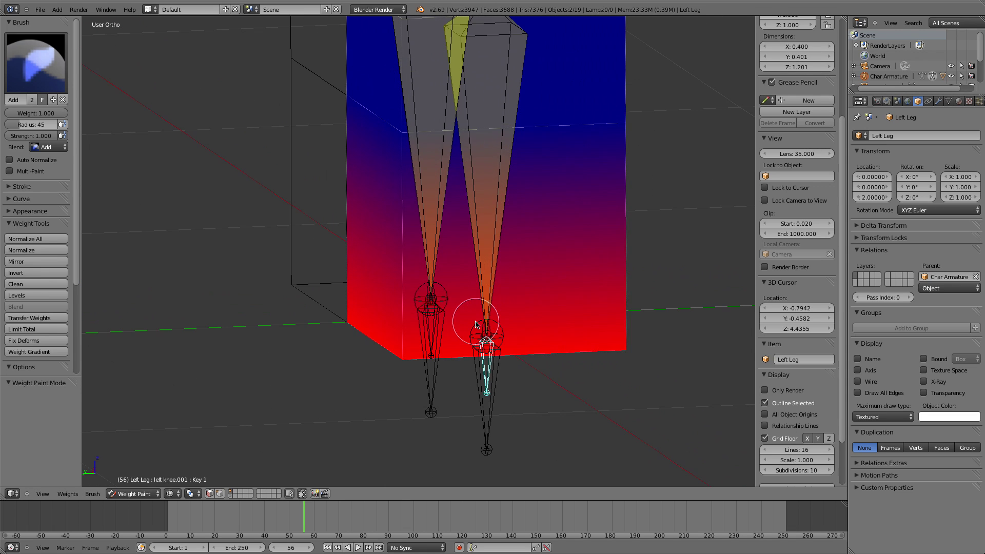
{"action": "key", "text": "ctrl+Tab"}
{"action": "right_click", "coordinate": [482, 361]}
{"action": "key", "text": "ctrl+Tab"}
{"action": "right_click", "coordinate": [493, 368]}
{"action": "key", "text": "z"}
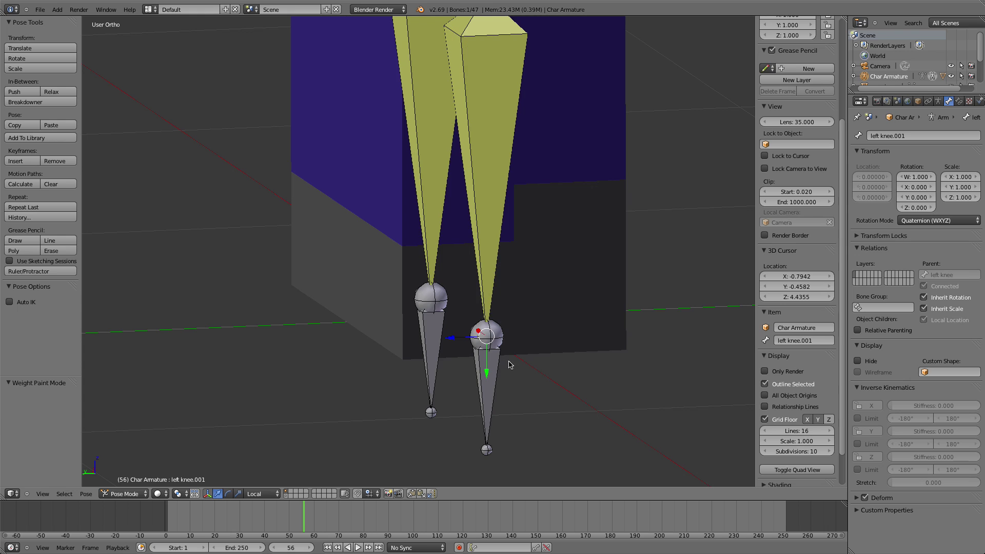
Test rotating the left knee.001 bone with plain and trackball rotation, cancelling each attempt
{"action": "middle_click_drag", "start_coordinate": [539, 358], "coordinate": [514, 365]}
{"action": "key", "text": "r"}
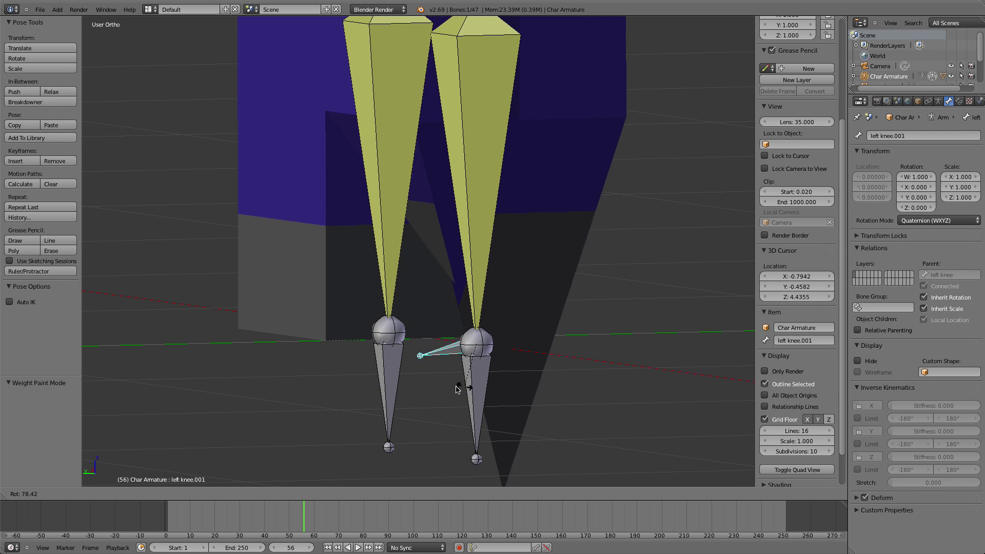
{"action": "right_click", "coordinate": [522, 417]}
{"action": "scroll", "coordinate": [520, 418], "scroll_direction": "down", "scroll_amount": 4}
{"action": "key", "text": "r"}
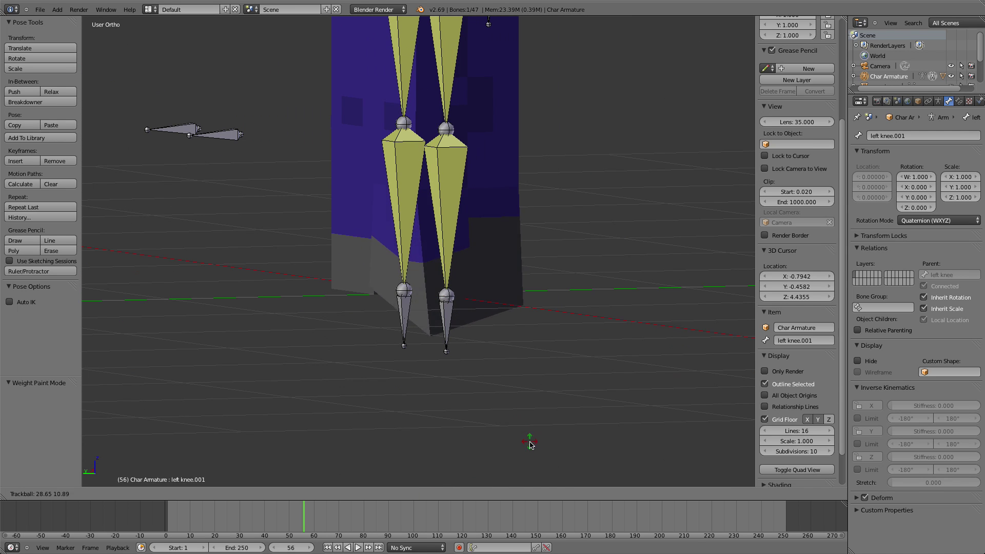
{"action": "right_click", "coordinate": [607, 361]}
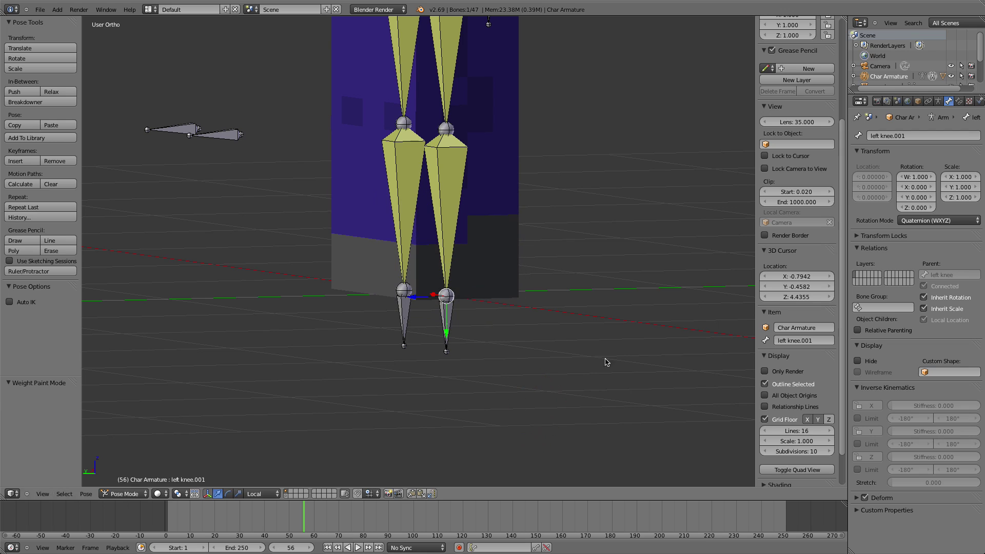
Add a Copy Rotation constraint to left knee.001, targeting Char Armature and its left leg IK bone
{"action": "left_click", "coordinate": [959, 101]}
{"action": "left_click", "coordinate": [948, 136]}
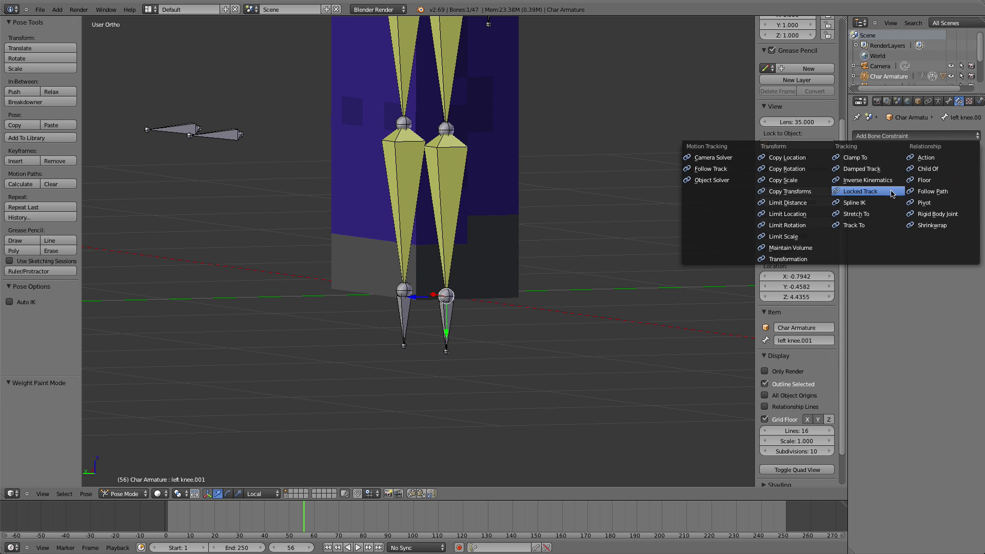
{"action": "left_click", "coordinate": [813, 169]}
{"action": "left_click", "coordinate": [931, 173]}
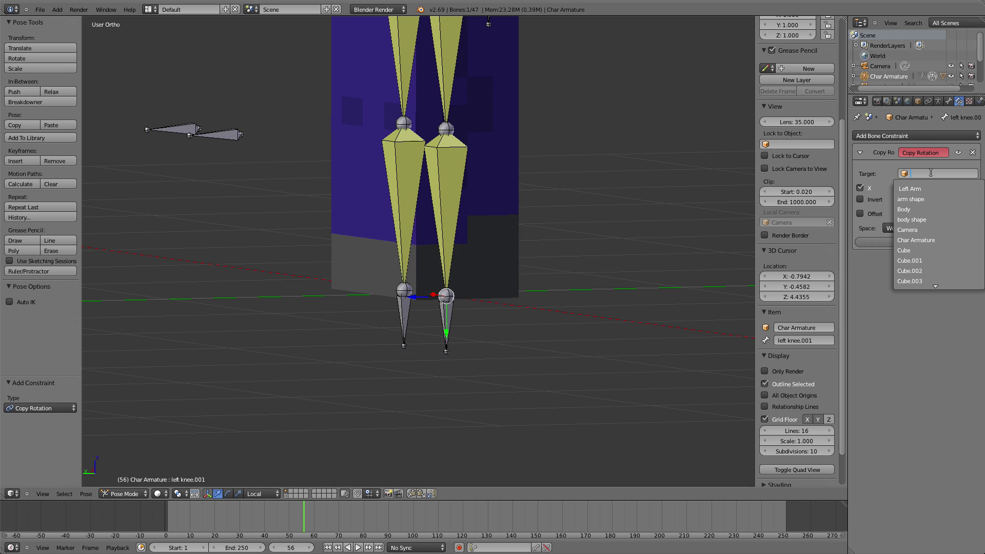
{"action": "left_click", "coordinate": [937, 239]}
{"action": "left_click", "coordinate": [931, 187]}
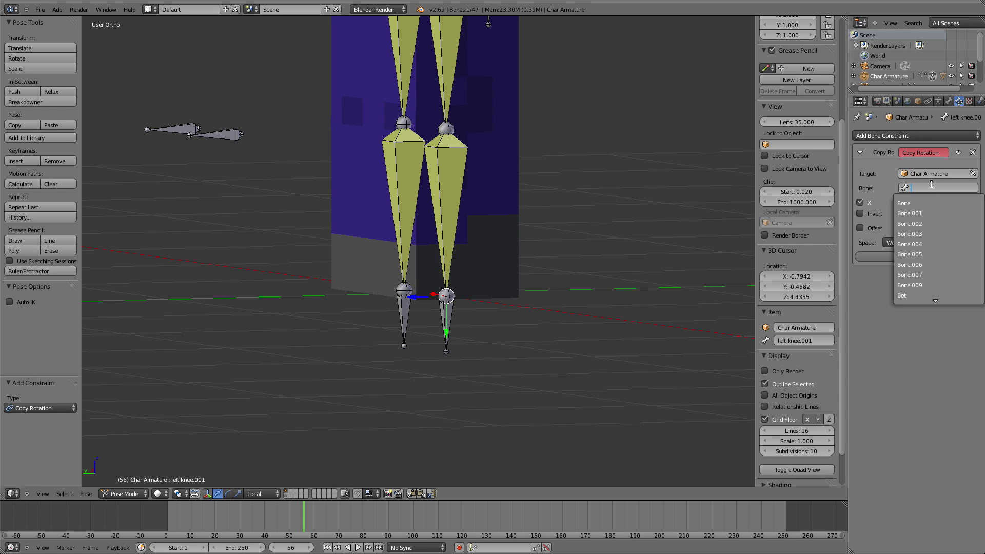
{"action": "middle_click_drag", "start_coordinate": [345, 194], "coordinate": [312, 226]}
{"action": "left_click", "coordinate": [923, 190]}
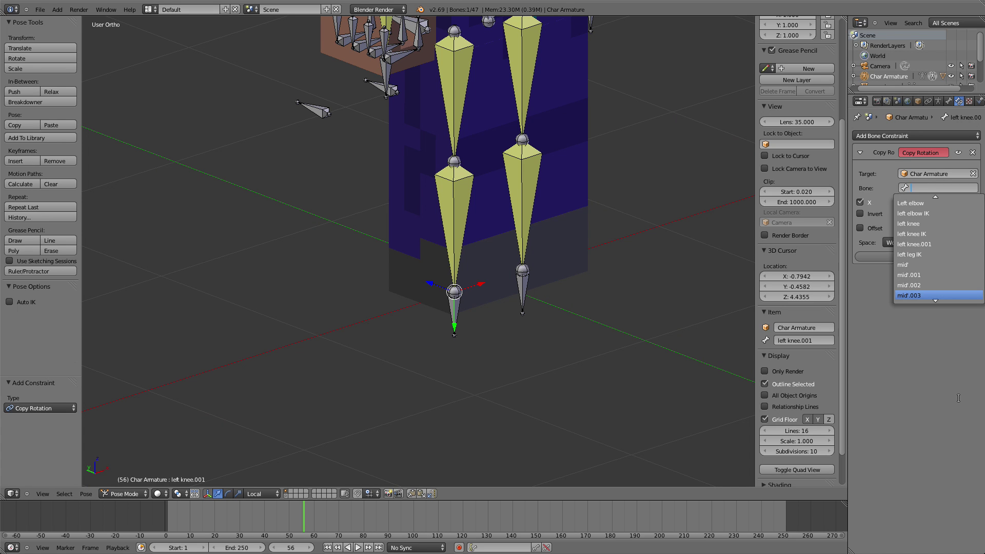
{"action": "left_click", "coordinate": [953, 252]}
Move the left leg IK bone several times from different view angles to test how the leg and foot follow
{"action": "right_click", "coordinate": [454, 314]}
{"action": "middle_click_drag", "start_coordinate": [457, 316], "coordinate": [352, 257]}
{"action": "key", "text": "g"}
{"action": "left_click", "coordinate": [709, 301]}
{"action": "key", "text": "g"}
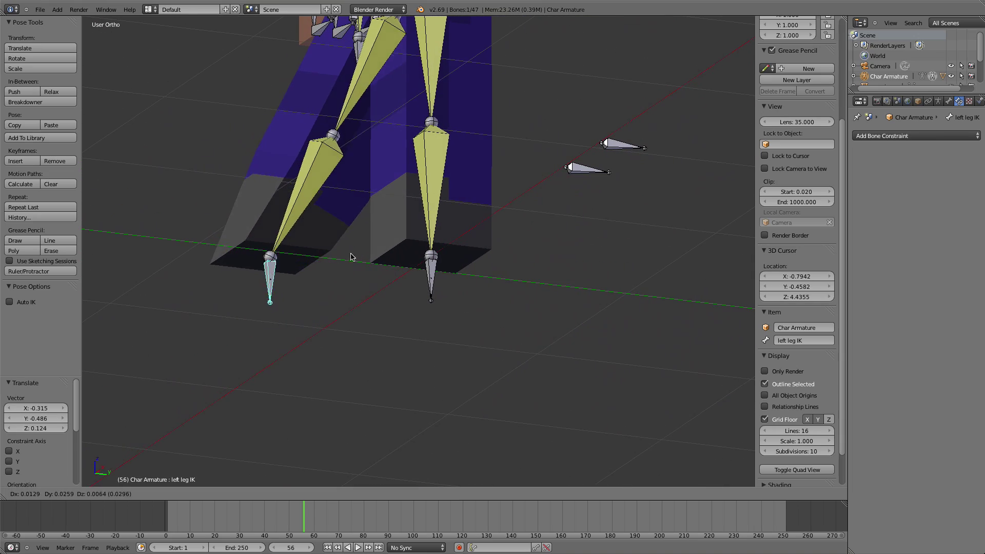
{"action": "left_click", "coordinate": [575, 259]}
{"action": "middle_click_drag", "start_coordinate": [575, 259], "coordinate": [464, 298]}
{"action": "key", "text": "g"}
{"action": "left_click", "coordinate": [558, 276]}
{"action": "middle_click_drag", "start_coordinate": [557, 276], "coordinate": [380, 277]}
{"action": "key", "text": "g"}
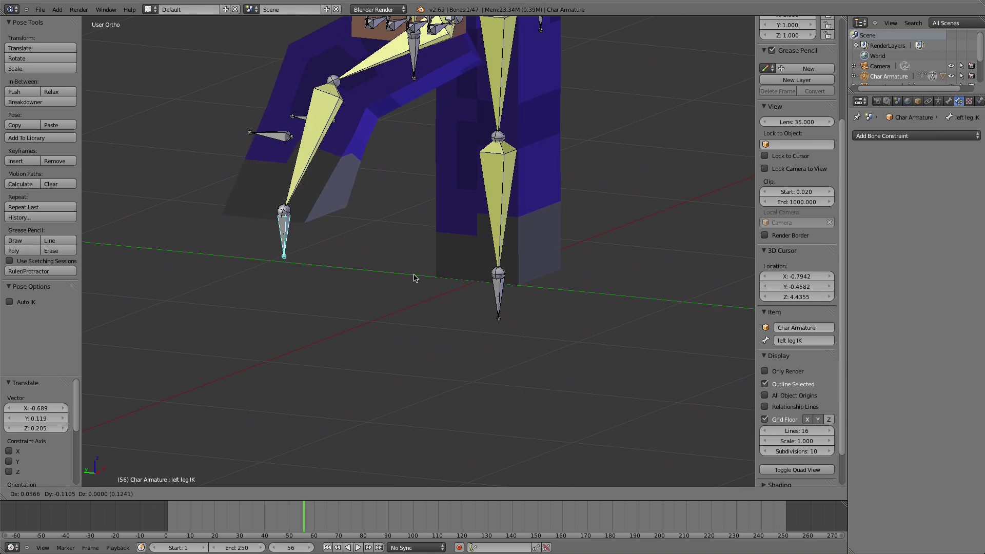
{"action": "left_click", "coordinate": [482, 276]}
Rotate the left leg IK bone with plain and trackball rotation from different angles to test the foot's response
{"action": "middle_click_drag", "start_coordinate": [482, 275], "coordinate": [572, 277]}
{"action": "key", "text": "r"}
{"action": "left_click", "coordinate": [599, 213]}
{"action": "key", "text": "r"}
{"action": "key", "text": "r"}
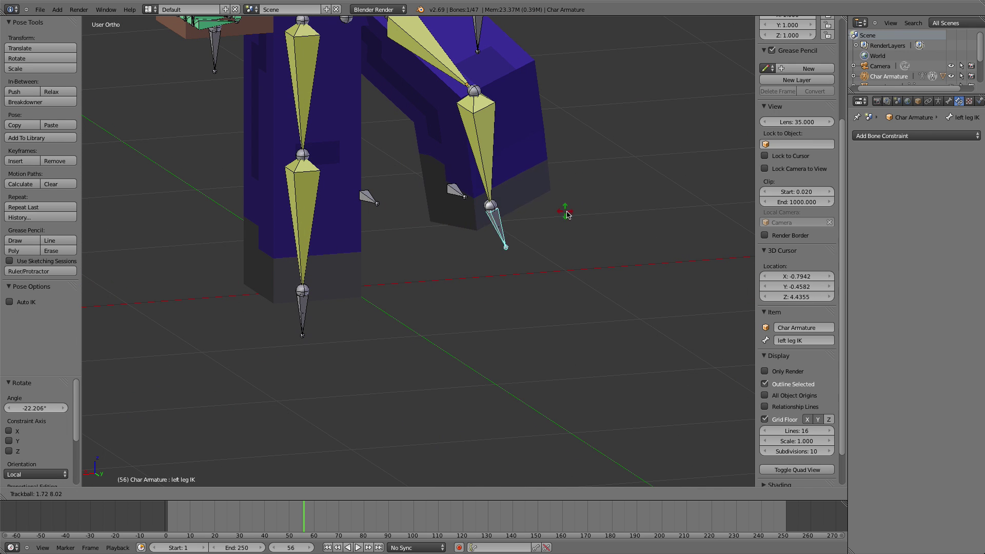
{"action": "left_click", "coordinate": [568, 238]}
{"action": "mouse_move", "coordinate": [568, 237]}
{"action": "middle_mouse_down"}
{"action": "mouse_move", "coordinate": [448, 205]}
{"action": "mouse_move", "coordinate": [511, 254]}
{"action": "mouse_move", "coordinate": [523, 244]}
{"action": "mouse_move", "coordinate": [457, 239]}
{"action": "middle_mouse_up"}
{"action": "key", "text": "r"}
{"action": "key", "text": "r"}
{"action": "left_click", "coordinate": [474, 206]}
Inspect the rotated foot up close, then test a large move of the left leg IK bone and cancel it
{"action": "key", "text": "z"}
{"action": "scroll", "coordinate": [457, 238], "scroll_direction": "up", "scroll_amount": 3}
{"action": "scroll", "coordinate": [467, 238], "scroll_direction": "up", "scroll_amount": 2}
{"action": "key", "text": "z"}
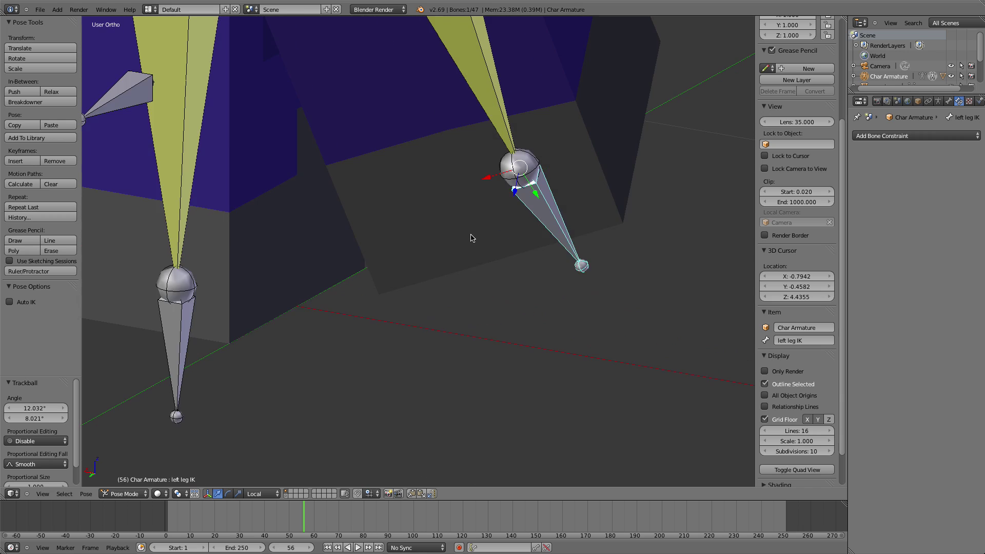
{"action": "scroll", "coordinate": [471, 236], "scroll_direction": "down", "scroll_amount": 13}
{"action": "middle_click_drag", "start_coordinate": [468, 242], "coordinate": [436, 246]}
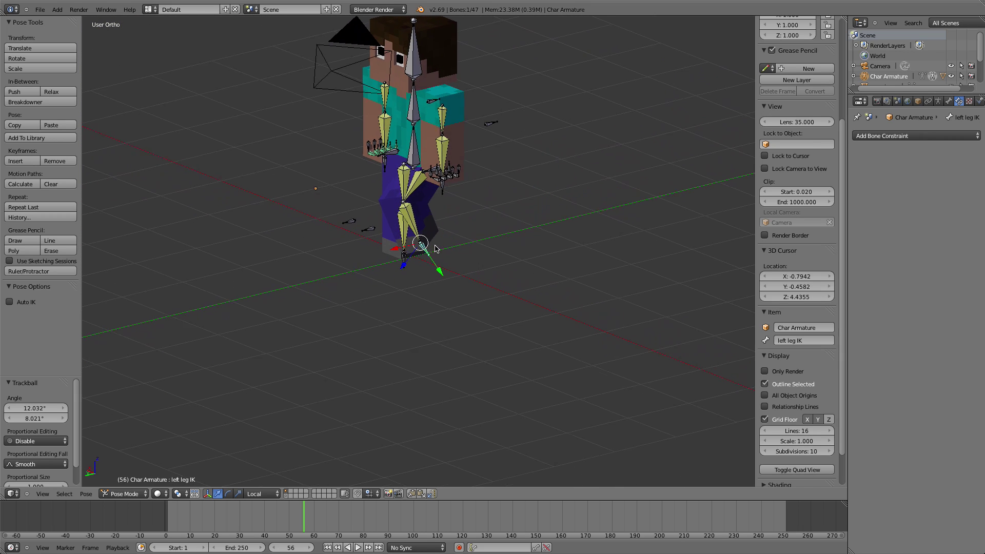
{"action": "key", "text": "g"}
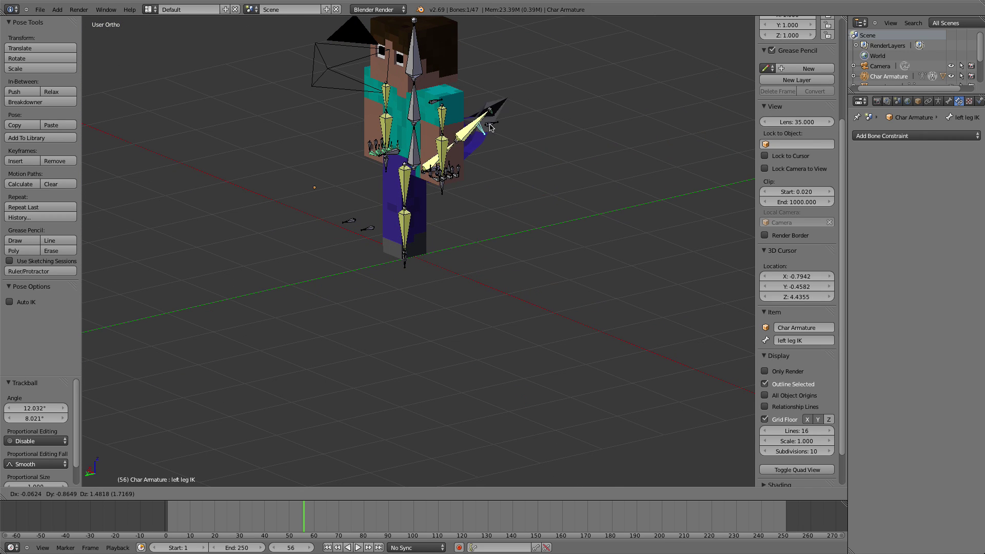
{"action": "key", "text": "Escape"}
Clear the pose location and rotation of the left leg IK bone
{"action": "key", "text": "alt+g"}
{"action": "scroll", "coordinate": [506, 378], "scroll_direction": "up", "scroll_amount": 6}
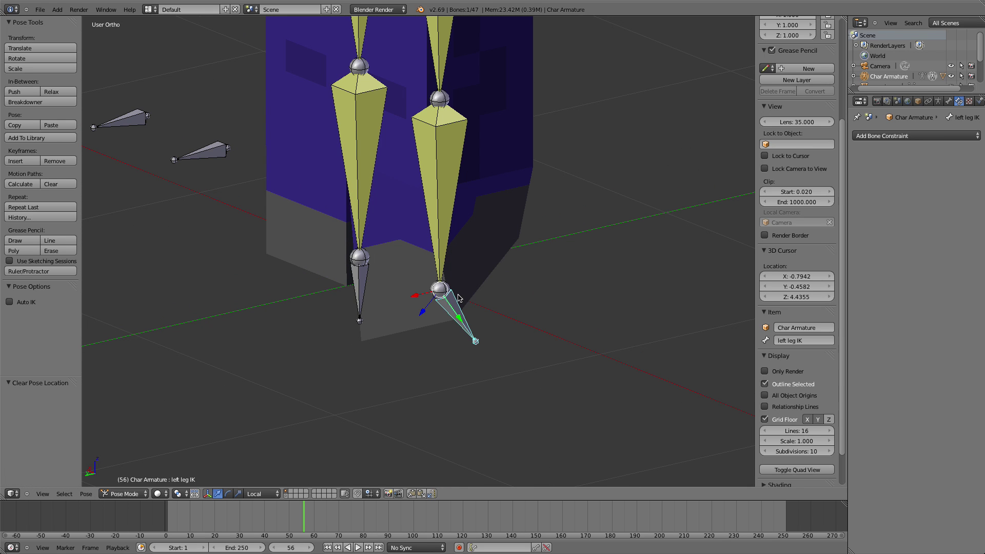
{"action": "key", "text": "alt+r"}
{"action": "scroll", "coordinate": [461, 296], "scroll_direction": "down", "scroll_amount": 5}
{"action": "scroll", "coordinate": [460, 291], "scroll_direction": "up", "scroll_amount": 5}
Select the Left Leg mesh through wireframe display and enter Edit Mode in solid shading
{"action": "key", "text": "z"}
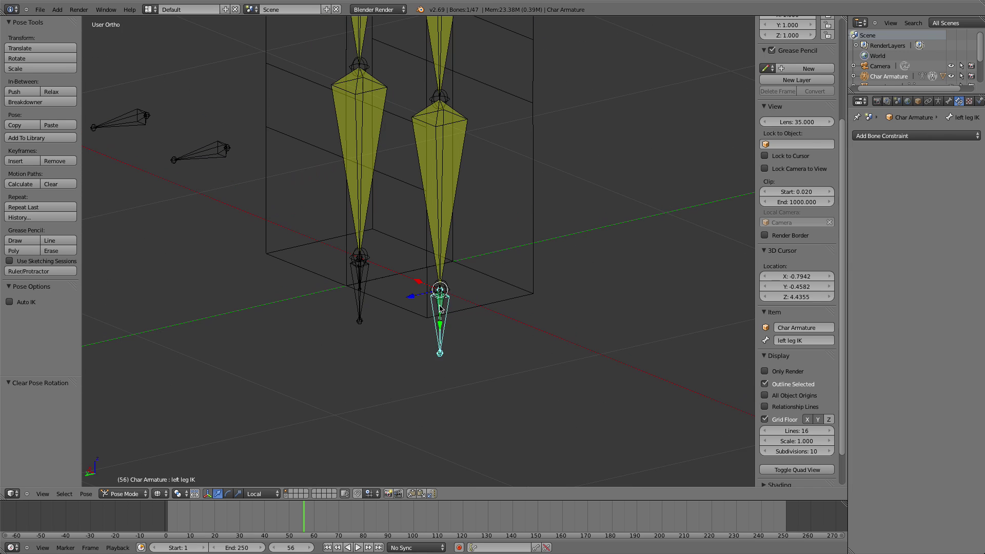
{"action": "right_click", "coordinate": [440, 309]}
{"action": "right_click", "coordinate": [538, 279]}
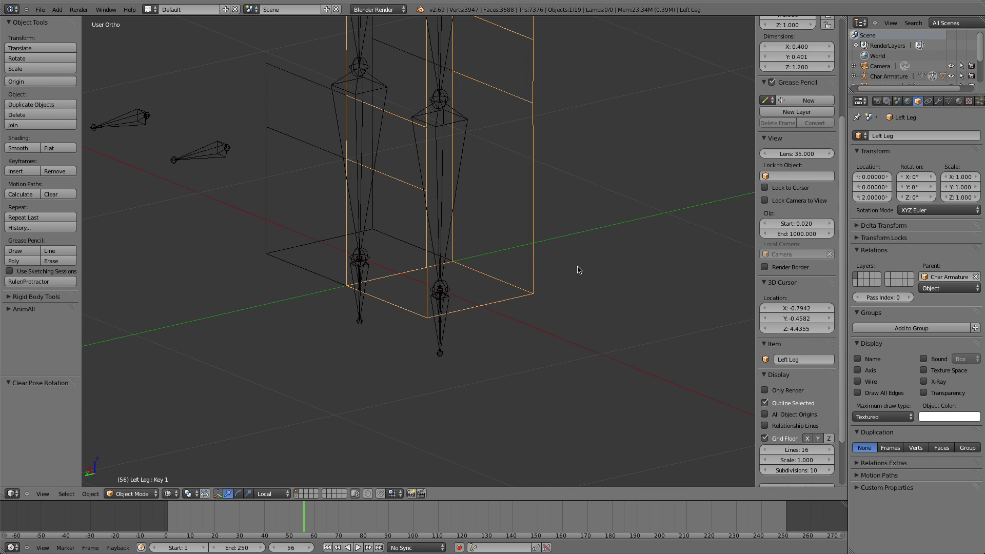
{"action": "key", "text": "z"}
{"action": "key", "text": "Tab"}
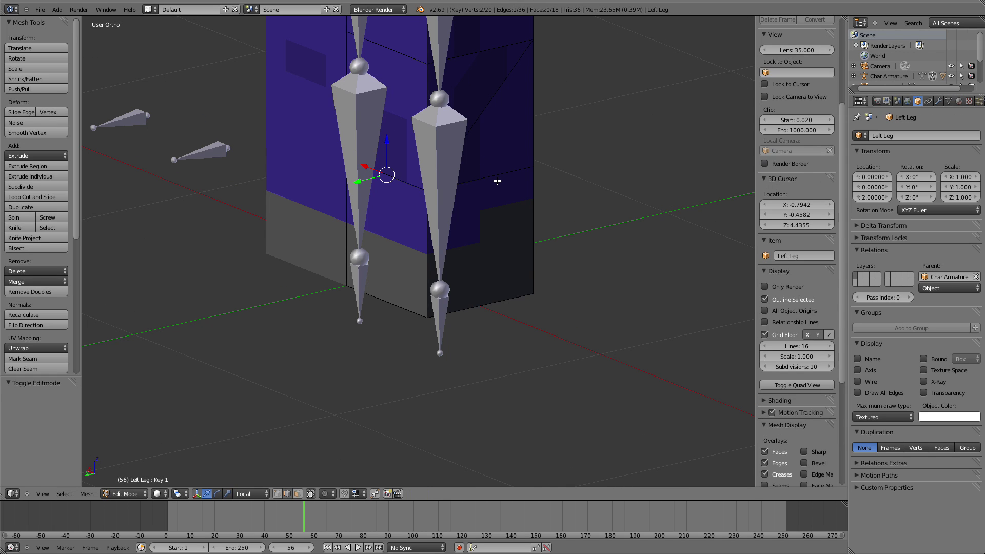
Make the Basis shape key of the Left Leg mesh active and show the mesh in wireframe
{"action": "scroll", "coordinate": [461, 231], "scroll_direction": "up", "scroll_amount": 3}
{"action": "left_click", "coordinate": [950, 102]}
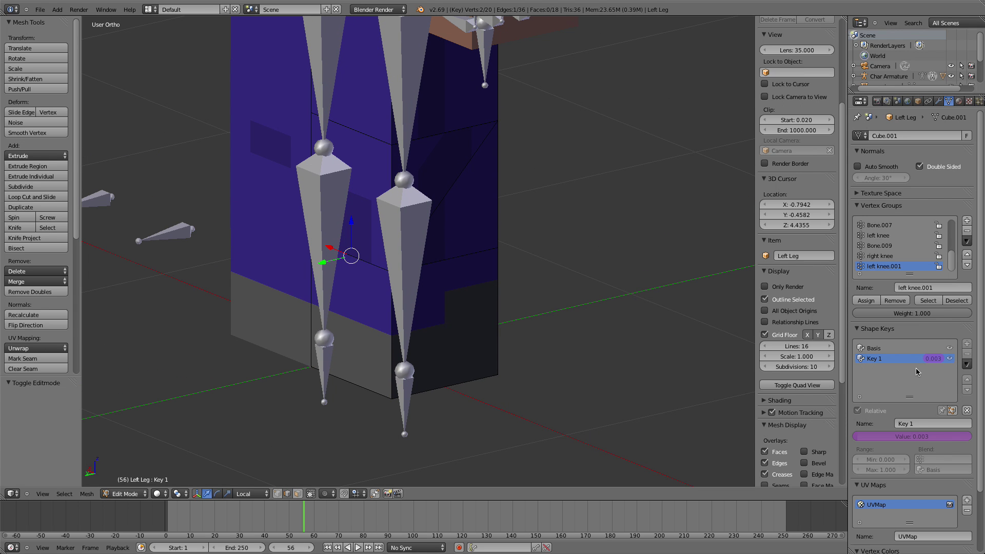
{"action": "middle_click_drag", "start_coordinate": [495, 226], "coordinate": [482, 321], "text": "shift"}
{"action": "key", "text": "z"}
{"action": "scroll", "coordinate": [482, 321], "scroll_direction": "up", "scroll_amount": 3}
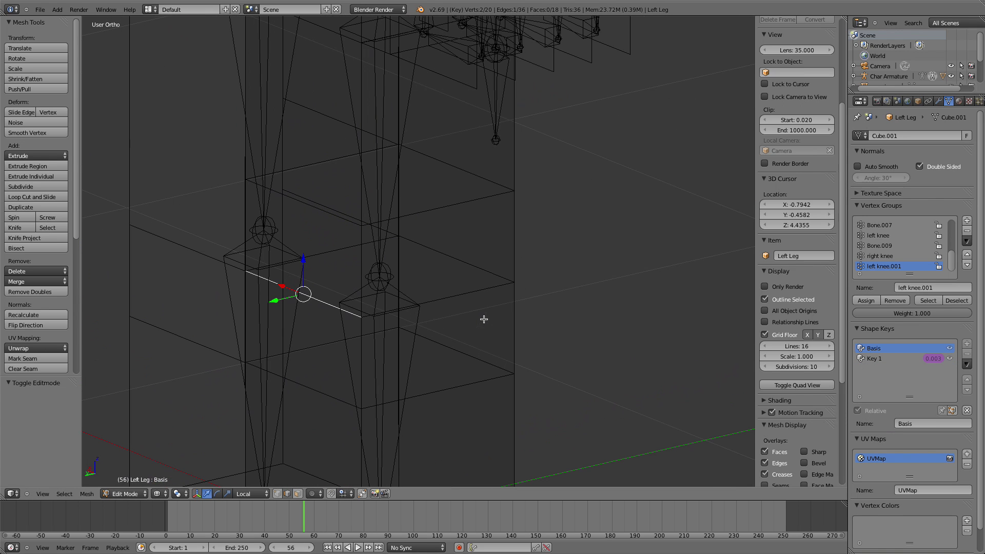
Select the whole left leg mesh and start deselecting the side edges and faces below the knee
{"action": "scroll", "coordinate": [468, 359], "scroll_direction": "down", "scroll_amount": 3}
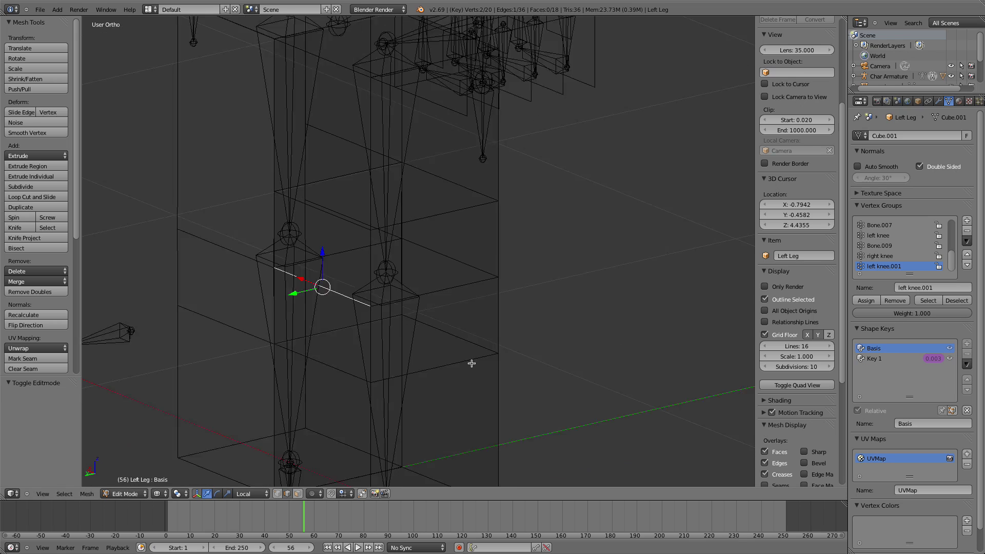
{"action": "key", "text": "a"}
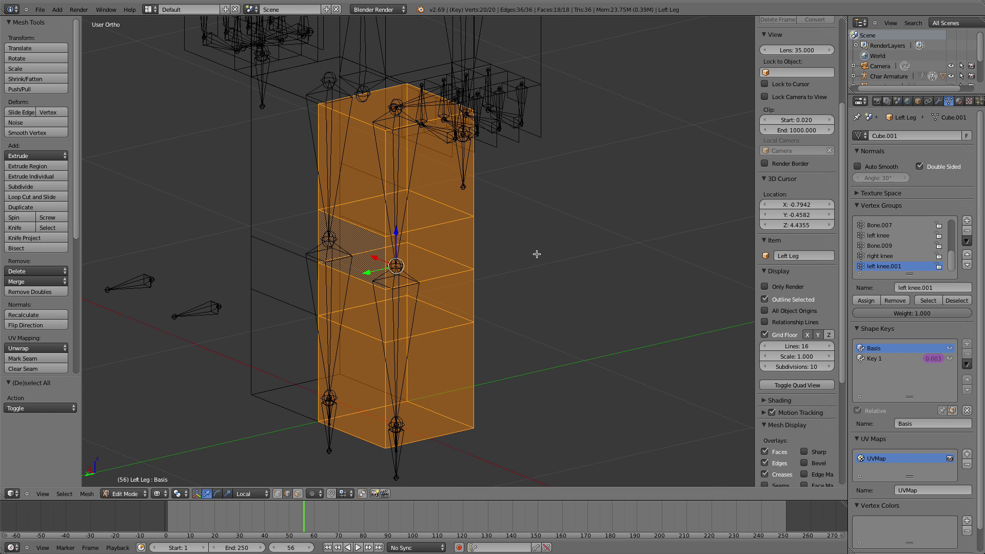
{"action": "right_click", "coordinate": [457, 274], "text": "shift"}
{"action": "right_click", "coordinate": [456, 273], "text": "shift"}
{"action": "right_click", "coordinate": [452, 328], "text": "shift"}
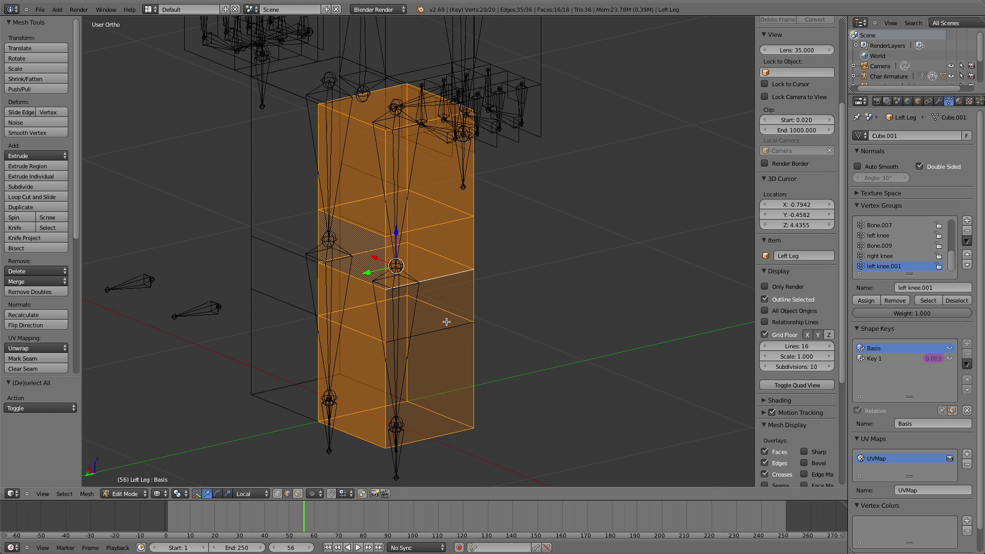
{"action": "right_click", "coordinate": [454, 315], "text": "shift"}
{"action": "left_click", "coordinate": [386, 304], "text": "shift"}
{"action": "left_click", "coordinate": [359, 327], "text": "shift"}
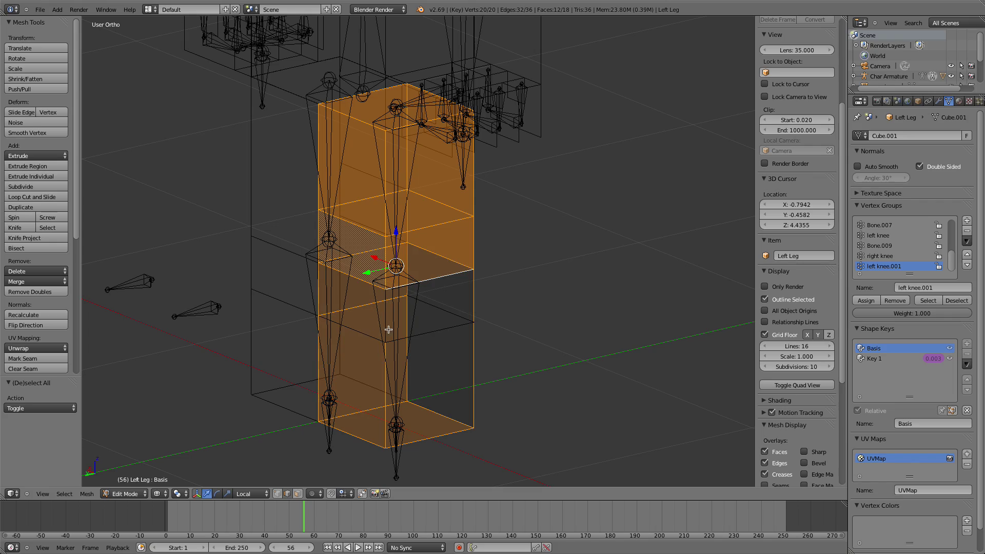
Deselect the remaining side faces below the knee and set the selected edges' mean crease to 1.000
{"action": "middle_click_drag", "start_coordinate": [388, 330], "coordinate": [440, 335]}
{"action": "left_click", "coordinate": [354, 314], "text": "shift"}
{"action": "middle_click_drag", "start_coordinate": [354, 313], "coordinate": [388, 295]}
{"action": "scroll", "coordinate": [432, 346], "scroll_direction": "up", "scroll_amount": 3}
{"action": "middle_click_drag", "start_coordinate": [438, 357], "coordinate": [393, 363]}
{"action": "scroll", "coordinate": [479, 378], "scroll_direction": "down", "scroll_amount": 3}
{"action": "middle_click_drag", "start_coordinate": [479, 377], "coordinate": [487, 365]}
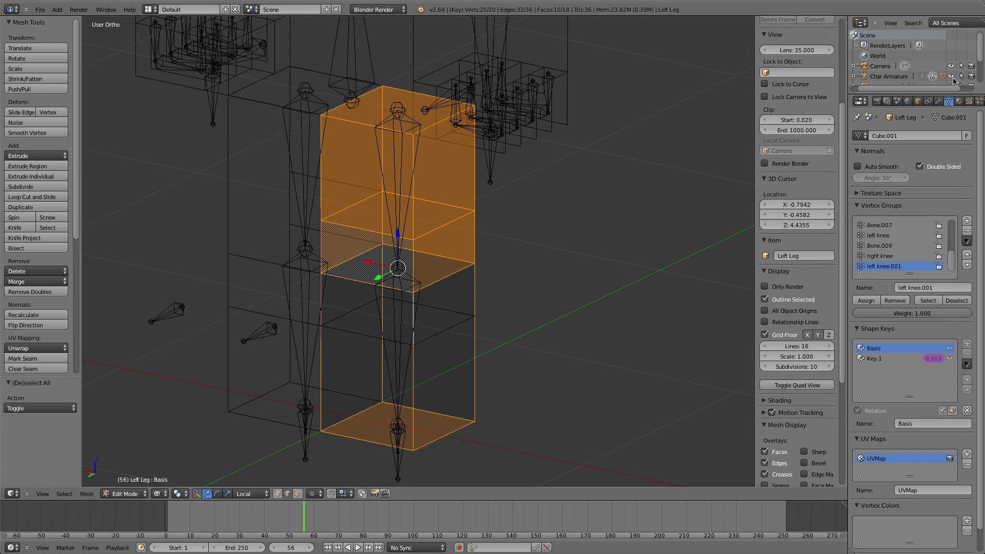
{"action": "scroll", "coordinate": [804, 106], "scroll_direction": "up", "scroll_amount": 7}
{"action": "mouse_move", "coordinate": [804, 91]}
{"action": "left_mouse_down"}
{"action": "mouse_move", "coordinate": [878, 92]}
{"action": "mouse_move", "coordinate": [803, 95]}
{"action": "left_mouse_up"}
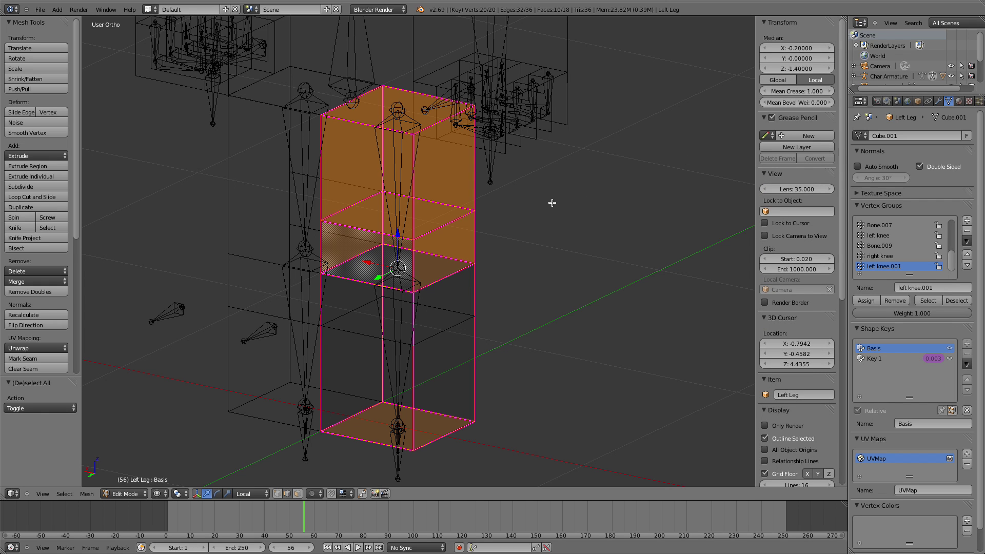
Add a Subdivision Surface modifier to the left leg with 3 view and 4 render subdivisions, and return to Object Mode in solid shading
{"action": "left_click", "coordinate": [940, 102]}
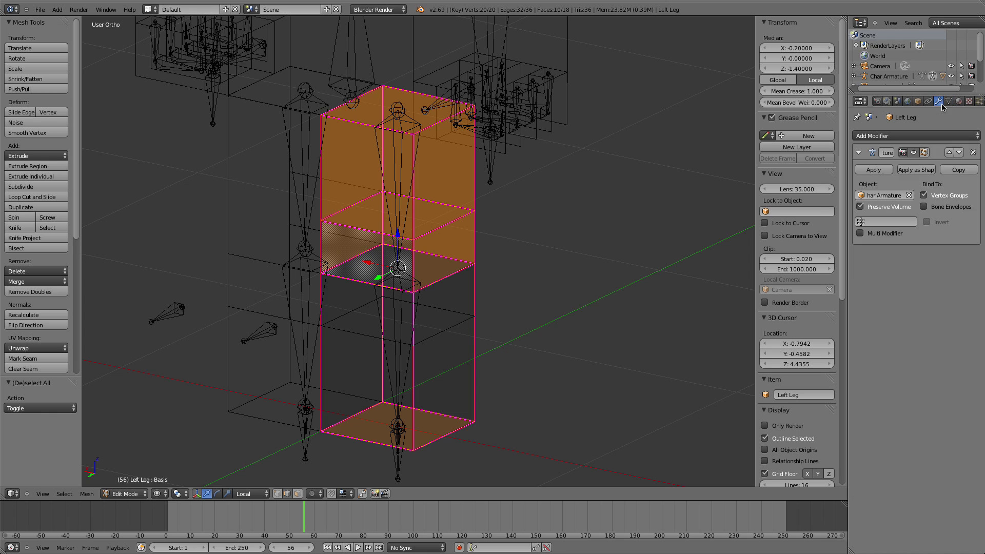
{"action": "left_click", "coordinate": [922, 137]}
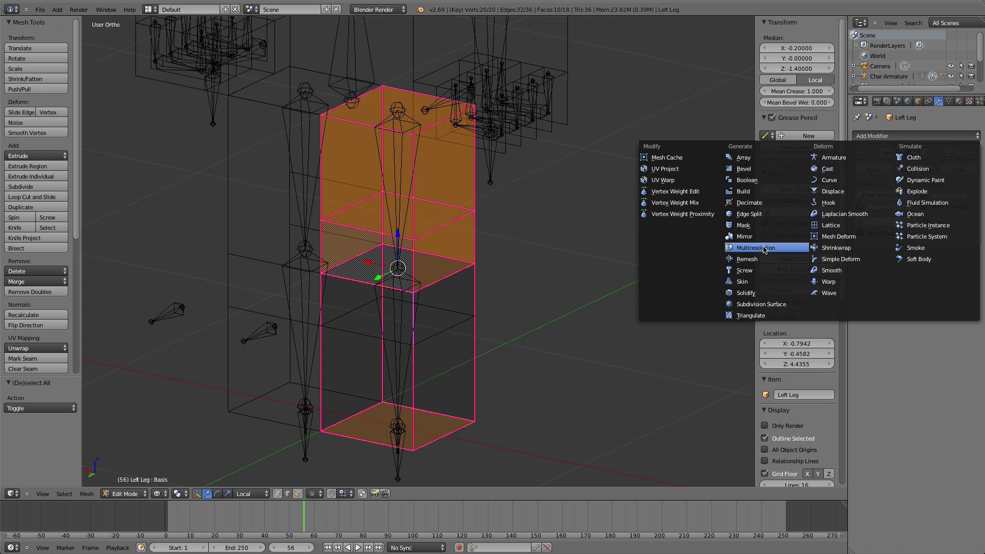
{"action": "left_click", "coordinate": [763, 306]}
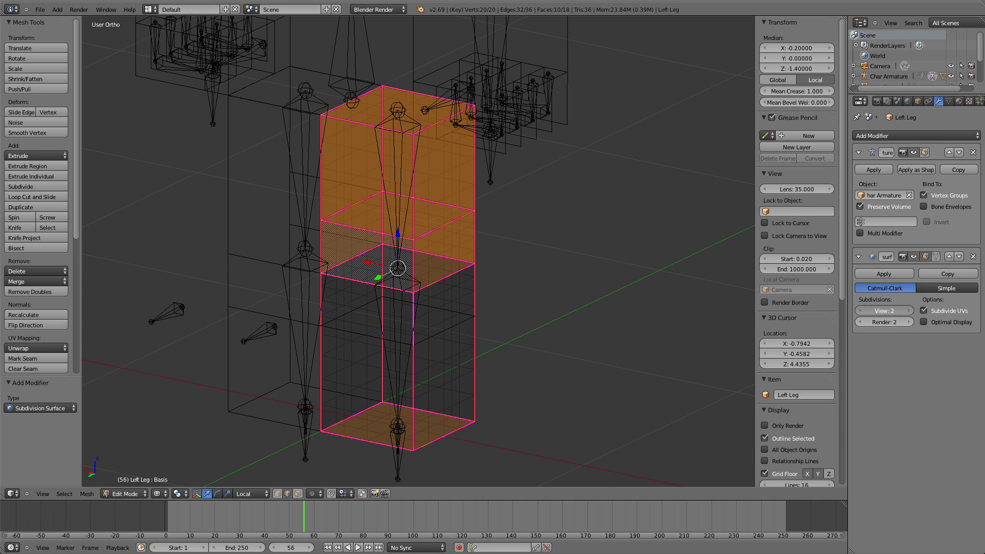
{"action": "left_click", "coordinate": [858, 322]}
{"action": "key", "text": "Tab"}
{"action": "key", "text": "z"}
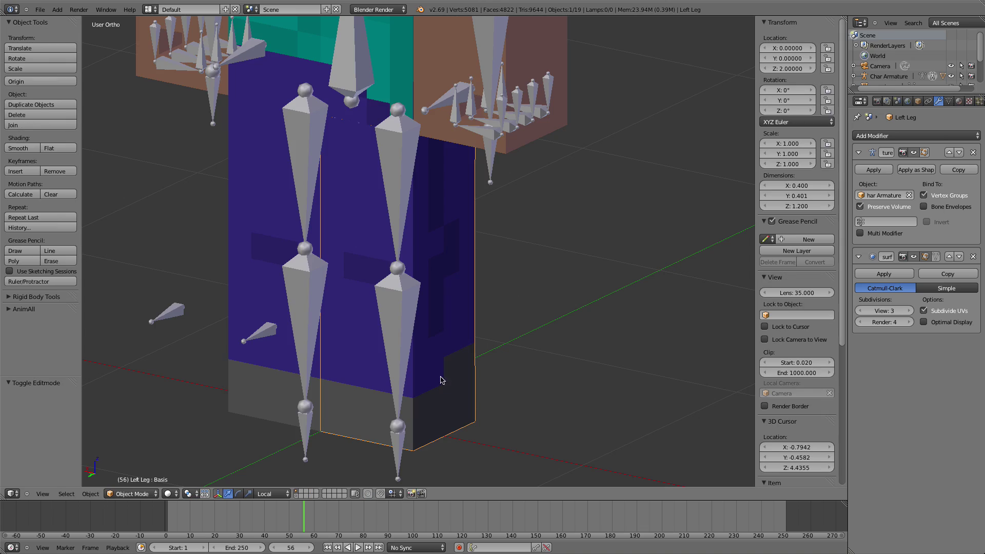
Try bending the left leg by moving the left leg IK bone
{"action": "right_click", "coordinate": [393, 452]}
{"action": "scroll", "coordinate": [394, 454], "scroll_direction": "down", "scroll_amount": 2}
{"action": "key", "text": "g"}
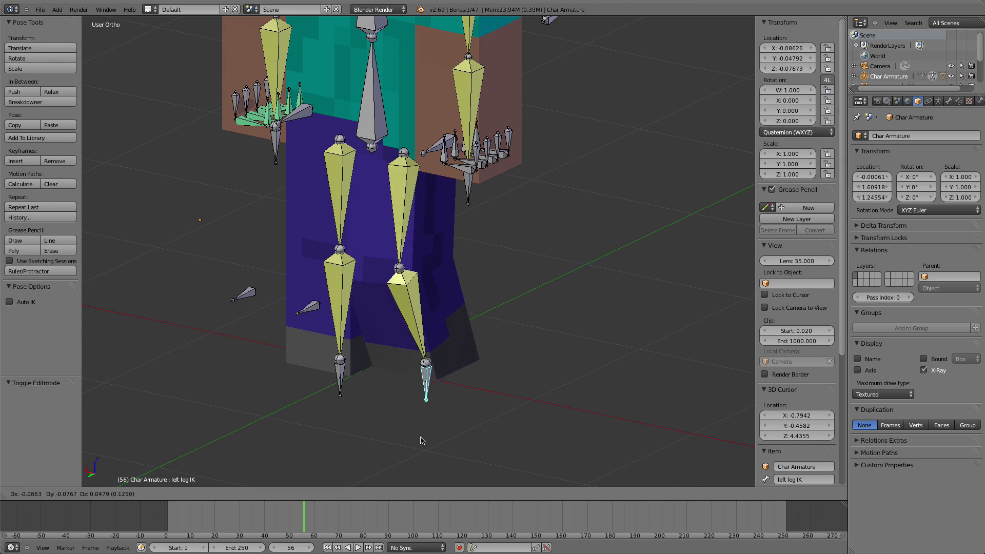
{"action": "left_click", "coordinate": [446, 414]}
{"action": "middle_click_drag", "start_coordinate": [445, 413], "coordinate": [399, 403]}
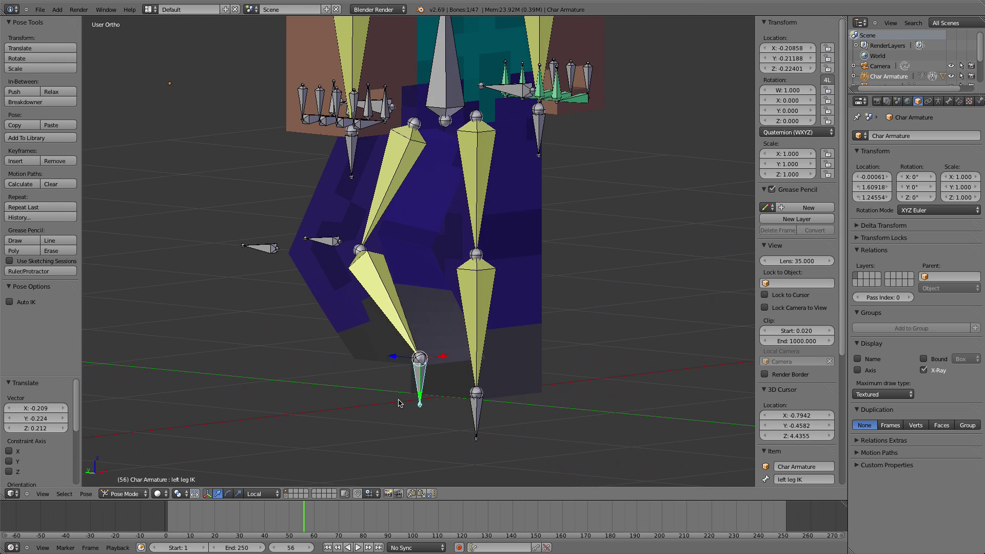
{"action": "middle_click_drag", "start_coordinate": [534, 374], "coordinate": [615, 306]}
{"action": "key", "text": "g"}
{"action": "left_click", "coordinate": [575, 319]}
Inspect the left foot bone in wireframe, disable the Z axis of its Copy Rotation constraint, and return to solid shading
{"action": "key", "text": "z"}
{"action": "scroll", "coordinate": [548, 345], "scroll_direction": "up", "scroll_amount": 5}
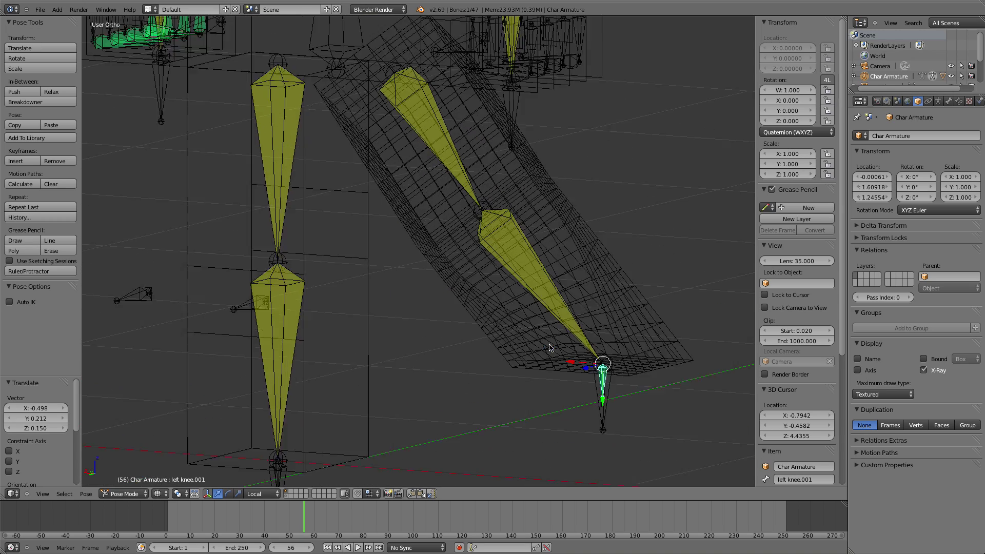
{"action": "left_click", "coordinate": [959, 101]}
{"action": "middle_click_drag", "start_coordinate": [643, 472], "coordinate": [516, 319], "text": "shift"}
{"action": "scroll", "coordinate": [516, 319], "scroll_direction": "up", "scroll_amount": 3}
{"action": "scroll", "coordinate": [516, 318], "scroll_direction": "down", "scroll_amount": 4}
{"action": "scroll", "coordinate": [516, 321], "scroll_direction": "down", "scroll_amount": 4}
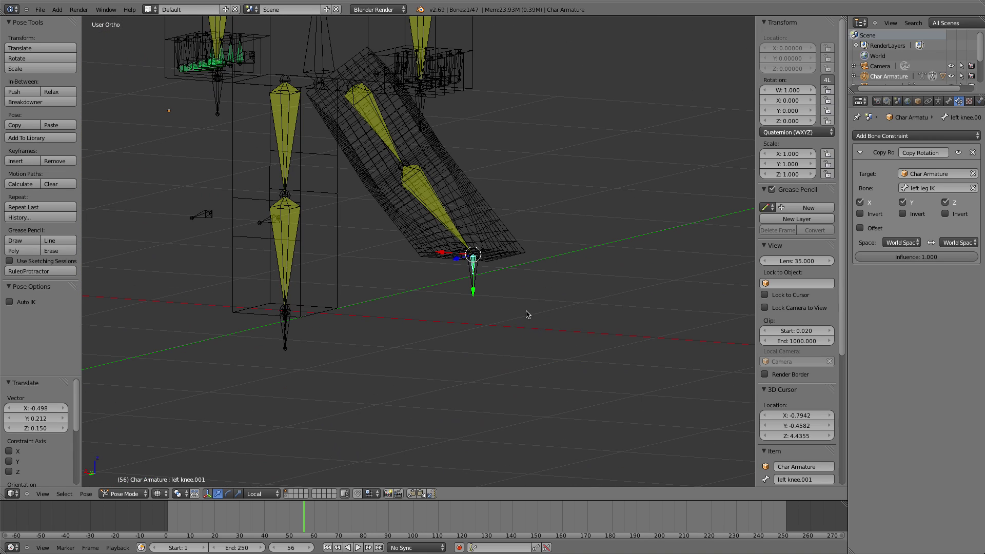
{"action": "key", "text": "z"}
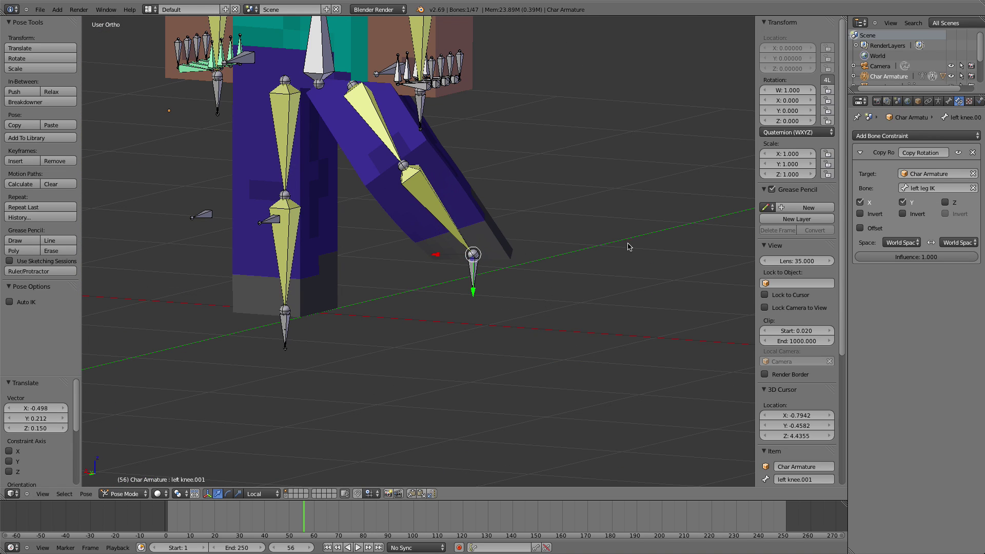
Try rotating the left leg IK bone, and clear the bone's pose location
{"action": "scroll", "coordinate": [477, 324], "scroll_direction": "up", "scroll_amount": 2}
{"action": "right_click", "coordinate": [444, 334]}
{"action": "middle_click_drag", "start_coordinate": [446, 335], "coordinate": [543, 325]}
{"action": "key", "text": "r"}
{"action": "right_click", "coordinate": [526, 334]}
{"action": "key", "text": "alt+g"}
Try bending the left leg forward in the right side view by moving its IK bone forward and up
{"action": "middle_click_drag", "start_coordinate": [404, 342], "coordinate": [436, 354]}
{"action": "key", "text": "g"}
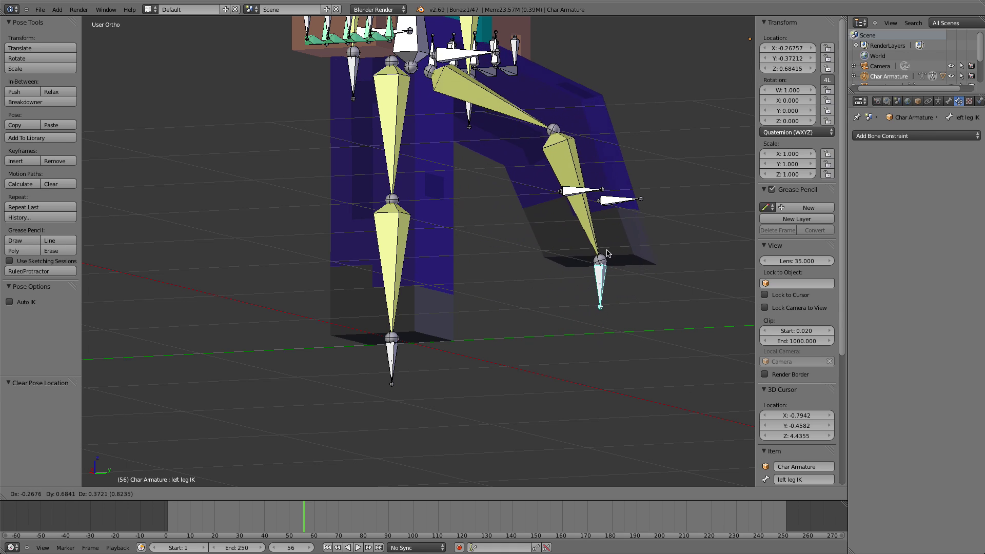
{"action": "right_click", "coordinate": [647, 218]}
{"action": "middle_click_drag", "start_coordinate": [587, 233], "coordinate": [360, 241]}
{"action": "key", "text": "KP_3"}
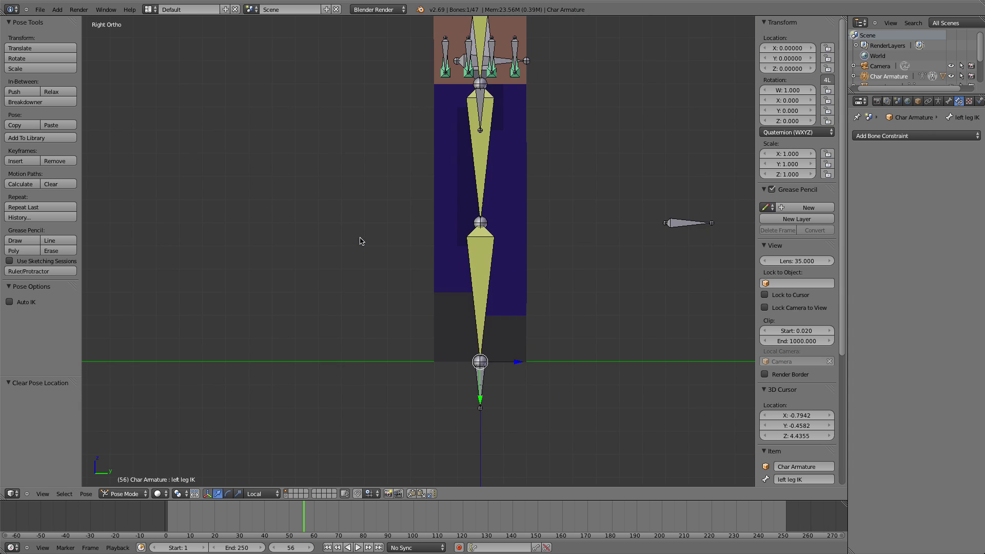
{"action": "scroll", "coordinate": [440, 275], "scroll_direction": "down", "scroll_amount": 2}
{"action": "scroll", "coordinate": [455, 277], "scroll_direction": "down", "scroll_amount": 4}
{"action": "key", "text": "g"}
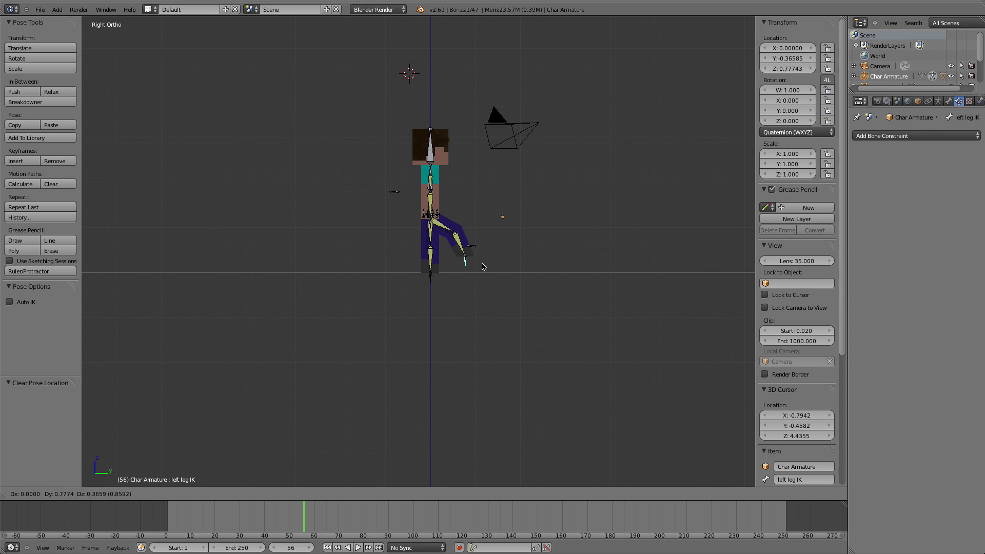
{"action": "left_click", "coordinate": [472, 259]}
{"action": "scroll", "coordinate": [472, 259], "scroll_direction": "up", "scroll_amount": 4}
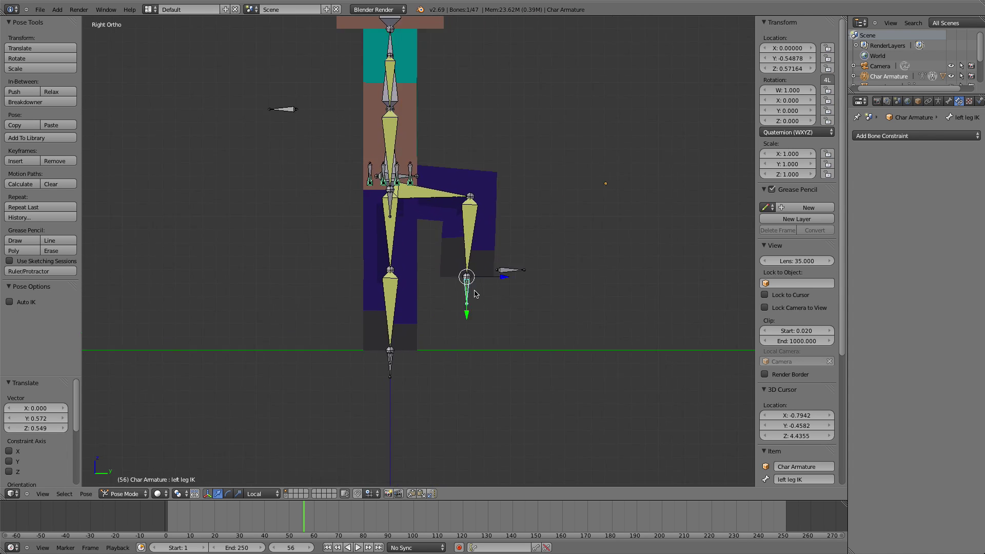
{"action": "key", "text": "g"}
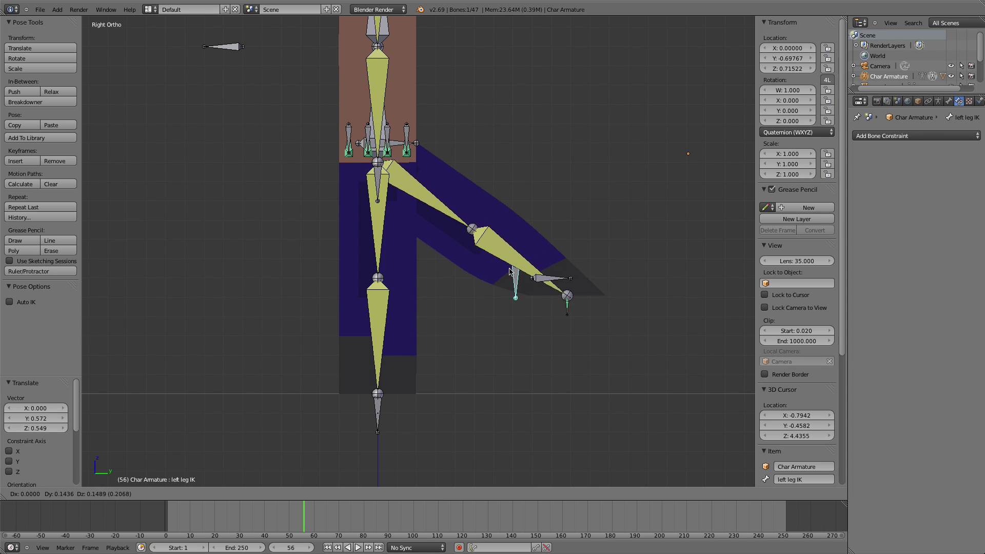
{"action": "left_click", "coordinate": [506, 288]}
Move the left leg's knee target bone about 0.44 along Y and 0.21 along Z, away from the knee
{"action": "right_click", "coordinate": [556, 288]}
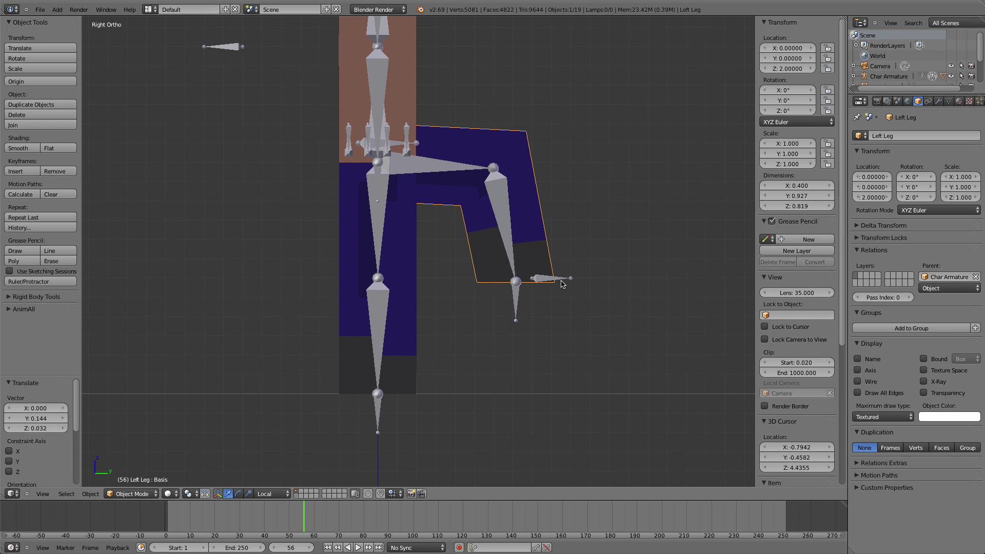
{"action": "right_click", "coordinate": [561, 280]}
{"action": "key", "text": "g"}
{"action": "right_click", "coordinate": [606, 255]}
{"action": "key", "text": "g"}
{"action": "left_click", "coordinate": [659, 241]}
Try posing the left leg with its IK bone against the moved knee target, and clear the IK bone's location
{"action": "key", "text": "g"}
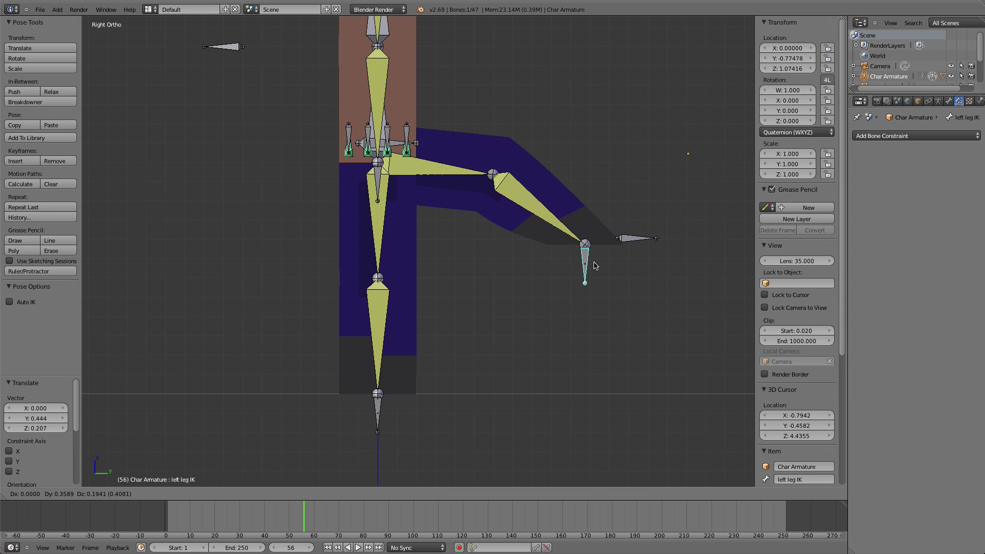
{"action": "left_click", "coordinate": [593, 265]}
{"action": "key", "text": "g"}
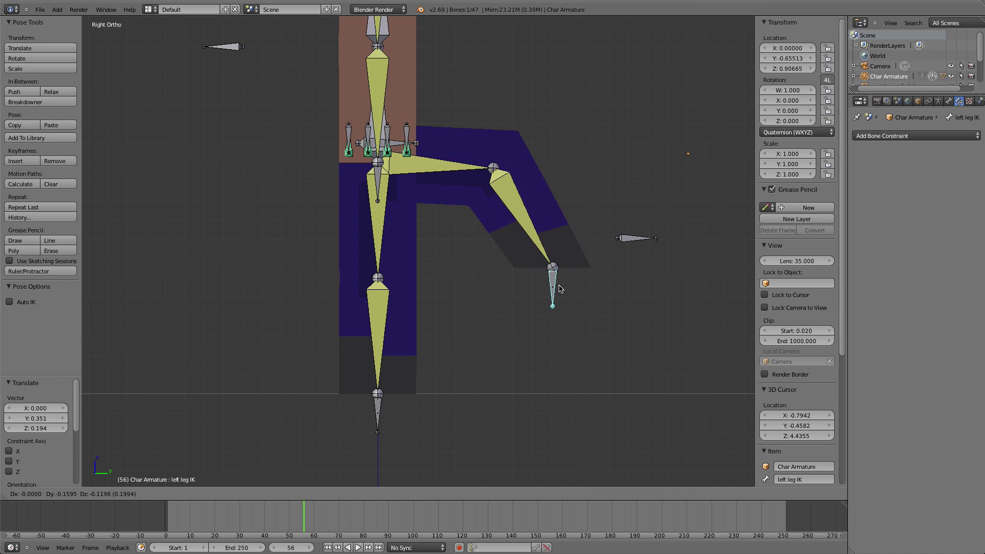
{"action": "key", "text": "Escape"}
{"action": "key", "text": "alt+g"}
{"action": "middle_click_drag", "start_coordinate": [638, 255], "coordinate": [515, 324]}
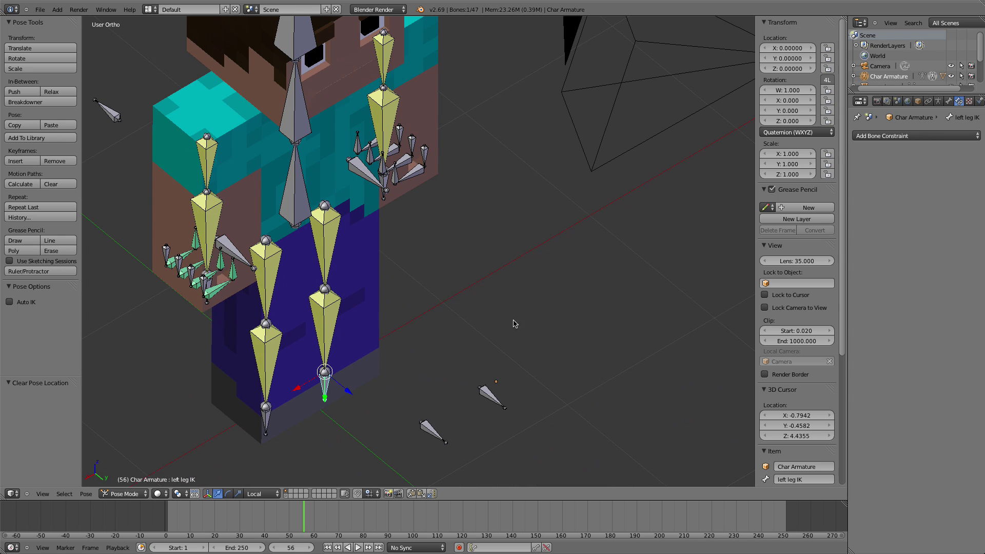
{"action": "right_click", "coordinate": [331, 385]}
{"action": "middle_click_drag", "start_coordinate": [334, 385], "coordinate": [283, 331]}
{"action": "key", "text": "g"}
{"action": "right_click", "coordinate": [301, 313]}
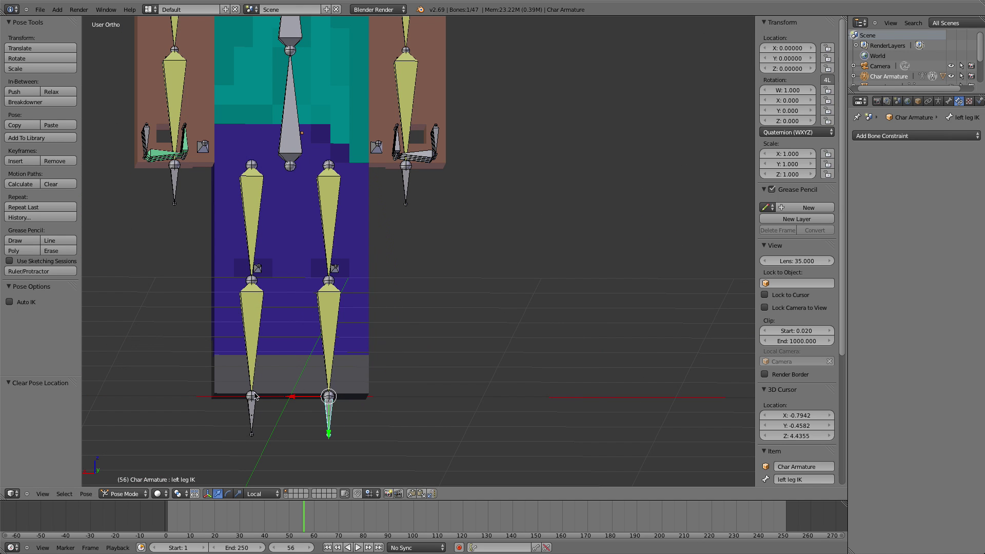
Put the right leg mesh in Weight Paint mode and make the right leg IK bone's weights active
{"action": "right_click", "coordinate": [240, 384]}
{"action": "key", "text": "ctrl+Tab"}
{"action": "scroll", "coordinate": [318, 320], "scroll_direction": "up", "scroll_amount": 5}
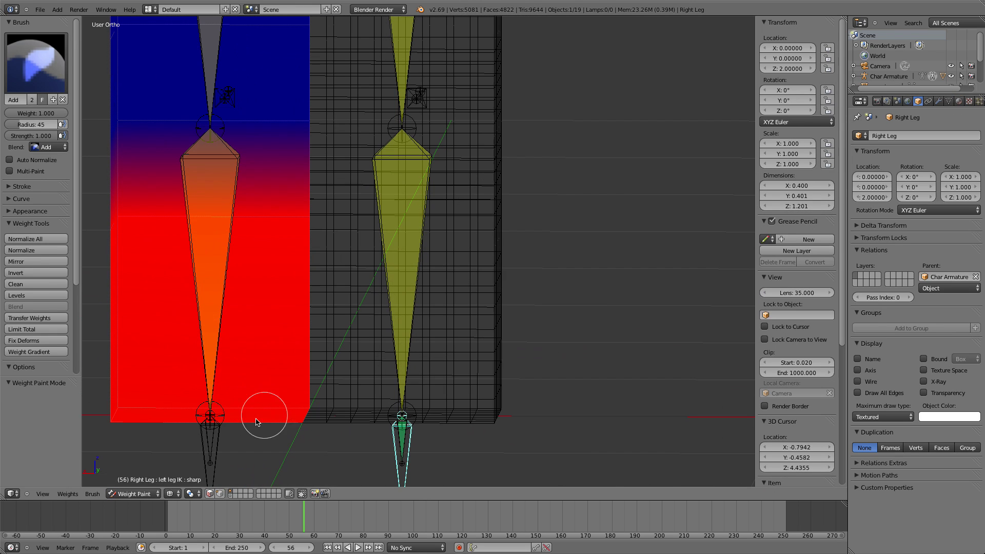
{"action": "right_click", "coordinate": [213, 428]}
Paint weight for the right leg IK bone on the lower part of the right leg, and try moving the bone
{"action": "middle_click_drag", "start_coordinate": [237, 410], "coordinate": [309, 345], "text": "shift"}
{"action": "scroll", "coordinate": [303, 328], "scroll_direction": "down", "scroll_amount": 5}
{"action": "middle_click_drag", "start_coordinate": [293, 287], "coordinate": [349, 324]}
{"action": "mouse_move", "coordinate": [445, 279]}
{"action": "left_mouse_down"}
{"action": "mouse_move", "coordinate": [325, 307]}
{"action": "mouse_move", "coordinate": [411, 312]}
{"action": "mouse_move", "coordinate": [325, 306]}
{"action": "left_mouse_up"}
{"action": "mouse_move", "coordinate": [325, 306]}
{"action": "middle_mouse_down"}
{"action": "mouse_move", "coordinate": [421, 323]}
{"action": "mouse_move", "coordinate": [444, 303]}
{"action": "middle_mouse_up"}
{"action": "key", "text": "ctrl+z"}
{"action": "key", "text": "ctrl+shift+z"}
{"action": "key", "text": "g"}
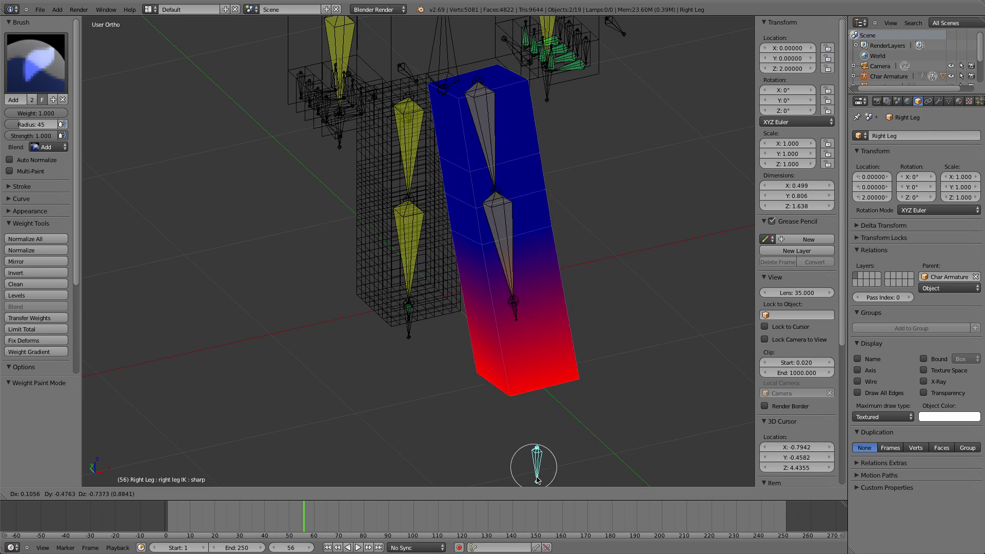
{"action": "key", "text": "Escape"}
{"action": "mouse_move", "coordinate": [562, 174]}
{"action": "middle_mouse_down"}
{"action": "mouse_move", "coordinate": [510, 164]}
{"action": "mouse_move", "coordinate": [512, 459]}
{"action": "middle_mouse_up"}
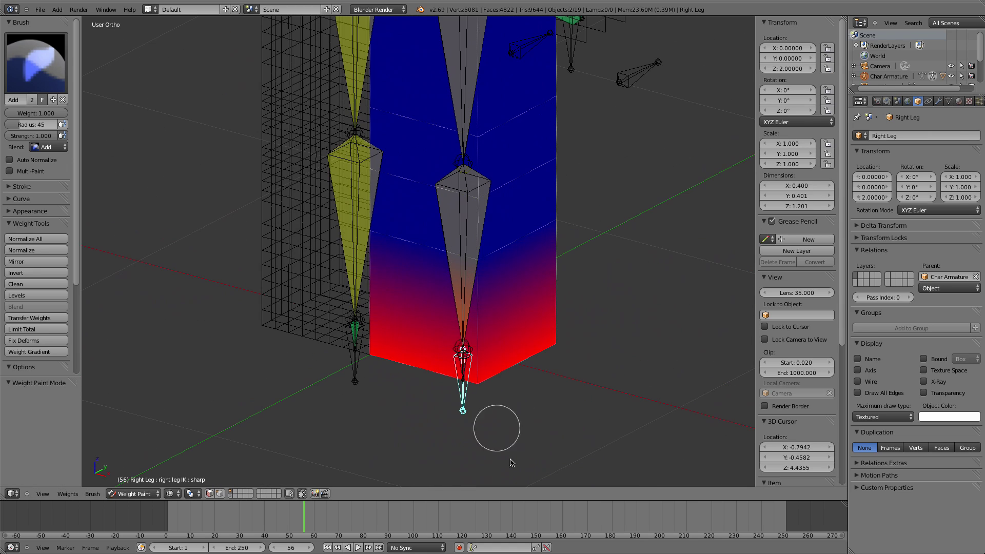
Erase the right leg IK bone's weight from all sides of the lower right leg with the sub brush
{"action": "left_click", "coordinate": [36, 62]}
{"action": "left_click", "coordinate": [25, 154]}
{"action": "mouse_move", "coordinate": [600, 318]}
{"action": "left_mouse_down"}
{"action": "mouse_move", "coordinate": [522, 340]}
{"action": "mouse_move", "coordinate": [475, 391]}
{"action": "mouse_move", "coordinate": [336, 345]}
{"action": "left_mouse_up"}
{"action": "mouse_move", "coordinate": [336, 346]}
{"action": "middle_mouse_down"}
{"action": "mouse_move", "coordinate": [385, 371]}
{"action": "mouse_move", "coordinate": [374, 282]}
{"action": "middle_mouse_up"}
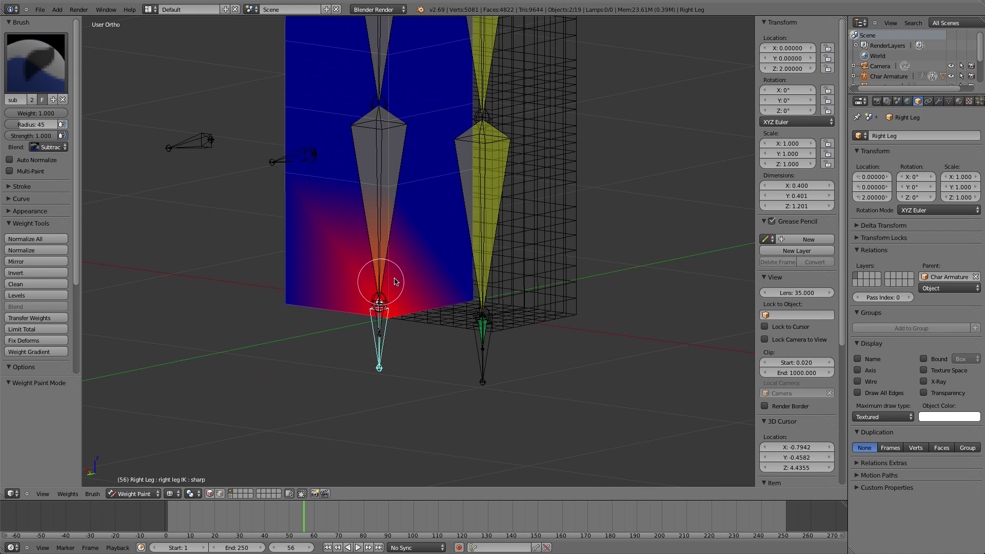
{"action": "left_click_drag", "start_coordinate": [374, 281], "coordinate": [380, 317]}
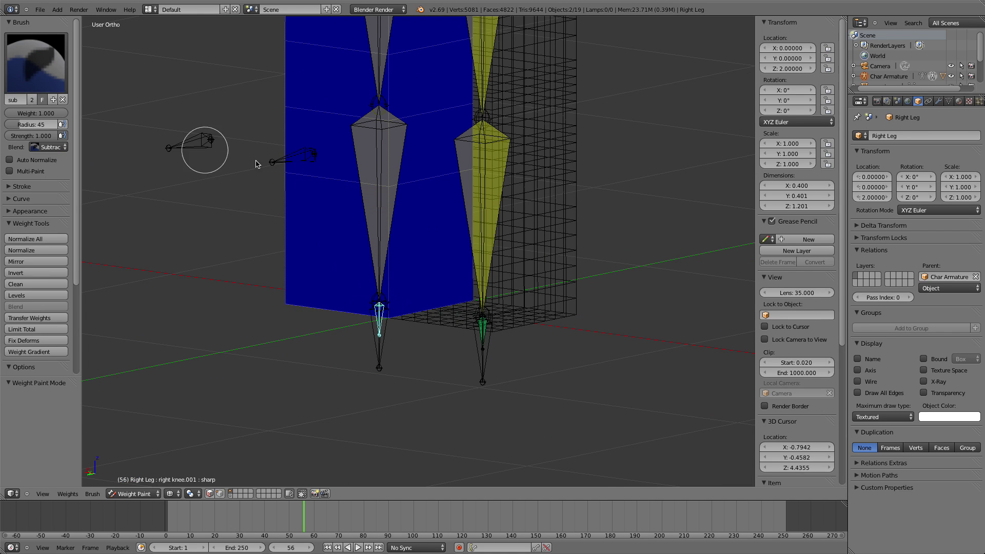
{"action": "right_click", "coordinate": [379, 219]}
{"action": "mouse_move", "coordinate": [490, 266]}
{"action": "left_mouse_down"}
{"action": "mouse_move", "coordinate": [281, 297]}
{"action": "mouse_move", "coordinate": [506, 310]}
{"action": "left_mouse_up"}
{"action": "middle_click_drag", "start_coordinate": [331, 299], "coordinate": [536, 298]}
{"action": "right_click_drag", "start_coordinate": [344, 331], "coordinate": [357, 331]}
{"action": "right_click", "coordinate": [366, 343]}
{"action": "middle_click_drag", "start_coordinate": [367, 343], "coordinate": [312, 351]}
{"action": "scroll", "coordinate": [312, 350], "scroll_direction": "up", "scroll_amount": 2}
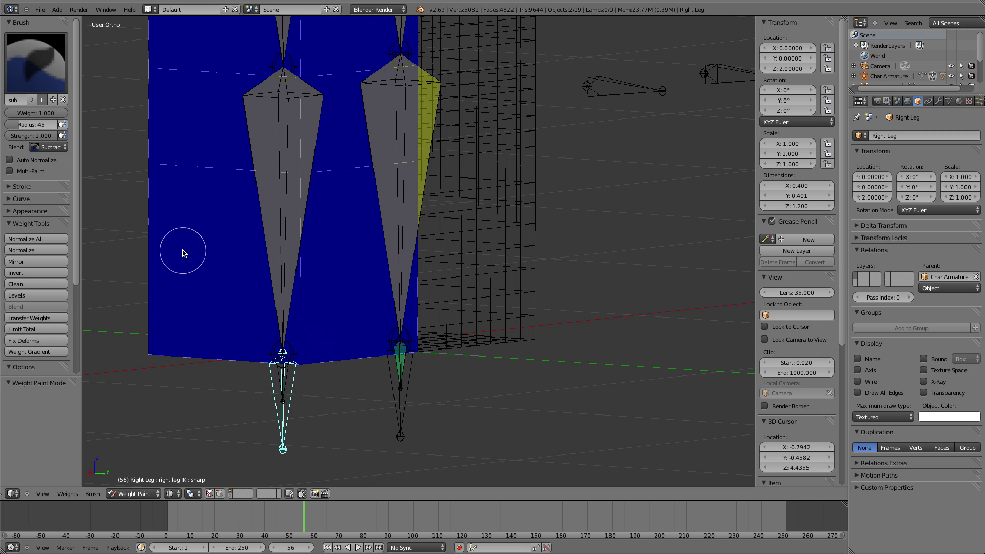
Paint weight for the right knee.001 bone around the bottom of the right leg with the Add brush, and test the IK bone
{"action": "left_click", "coordinate": [34, 46]}
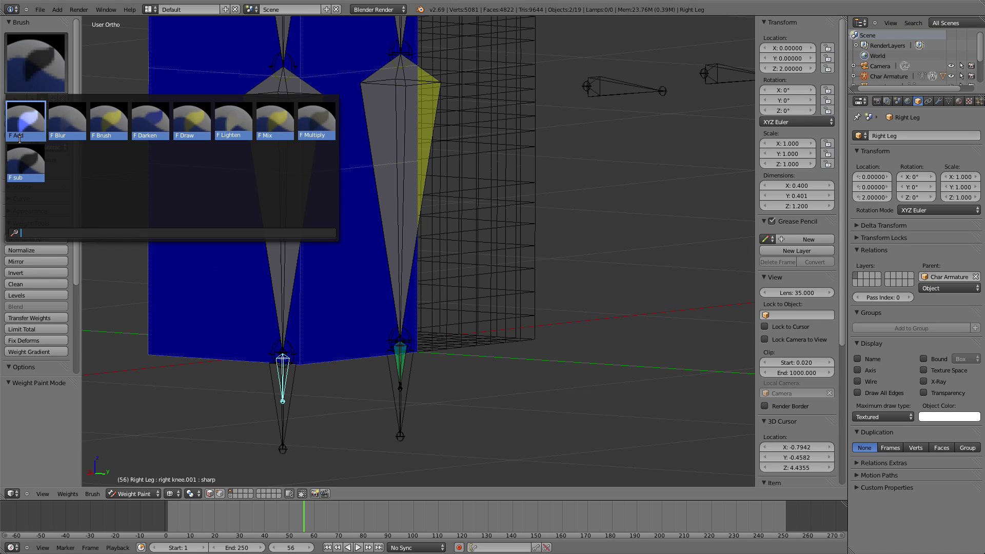
{"action": "left_click", "coordinate": [20, 121]}
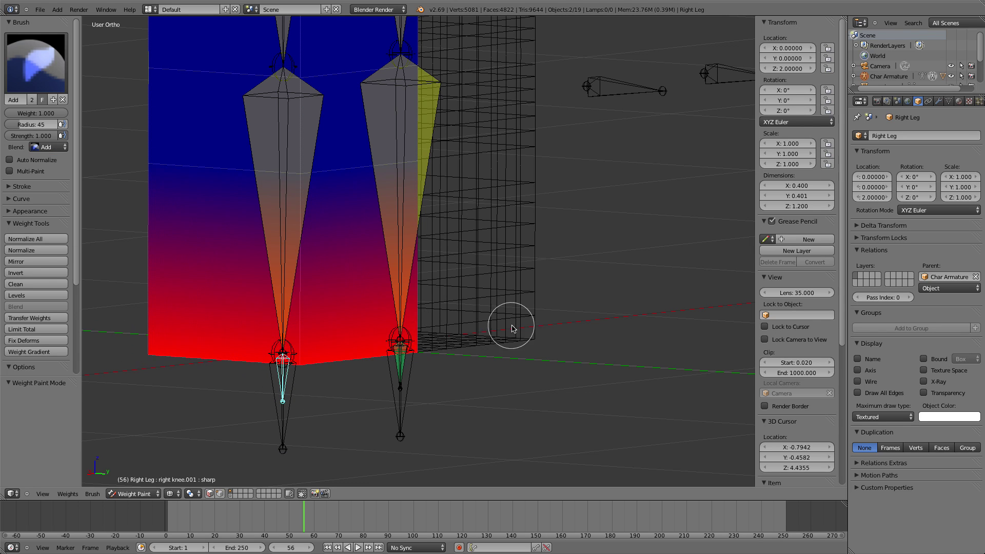
{"action": "mouse_move", "coordinate": [512, 328]}
{"action": "middle_mouse_down"}
{"action": "mouse_move", "coordinate": [494, 369]}
{"action": "mouse_move", "coordinate": [546, 312]}
{"action": "mouse_move", "coordinate": [600, 348]}
{"action": "mouse_move", "coordinate": [432, 411]}
{"action": "middle_mouse_up"}
{"action": "left_click", "coordinate": [472, 402]}
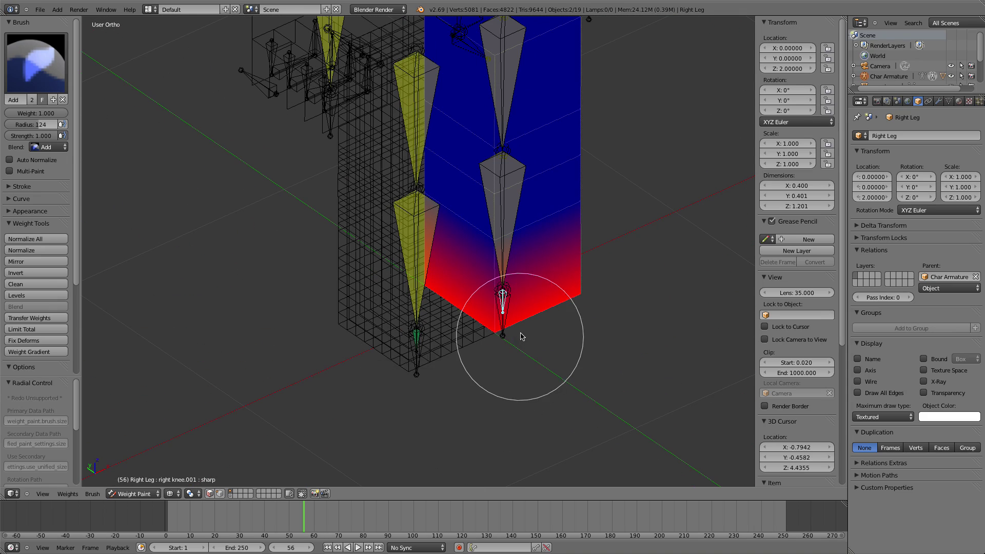
{"action": "middle_click_drag", "start_coordinate": [494, 355], "coordinate": [451, 387]}
{"action": "right_click", "coordinate": [487, 365]}
{"action": "key", "text": "g"}
{"action": "right_click", "coordinate": [523, 292]}
In Pose Mode, give the right knee.001 bone a Copy Rotation constraint targeting Char Armature's right leg IK bone, with the Z axis disabled
{"action": "key", "text": "ctrl+Tab"}
{"action": "middle_click_drag", "start_coordinate": [476, 307], "coordinate": [447, 327]}
{"action": "right_click", "coordinate": [426, 357]}
{"action": "key", "text": "z"}
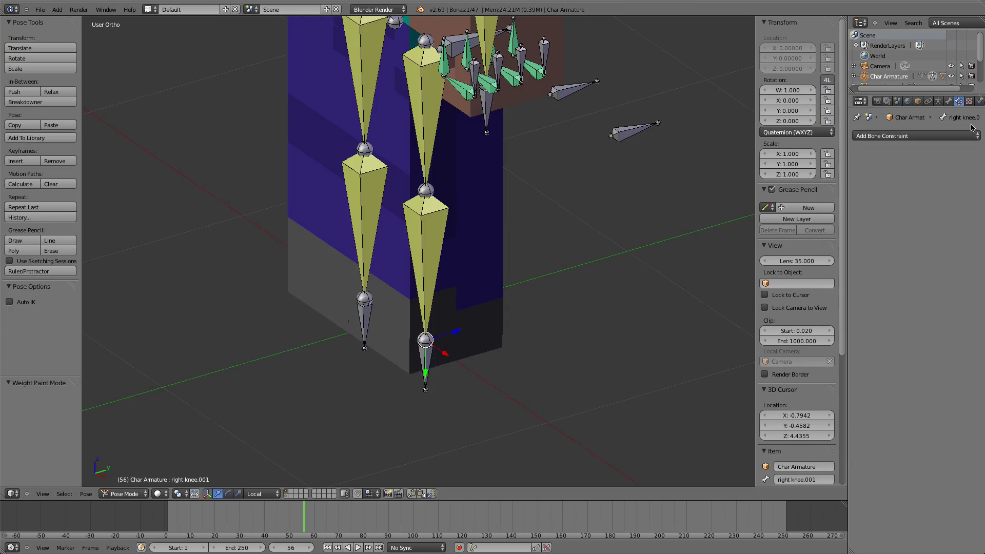
{"action": "left_click", "coordinate": [907, 137]}
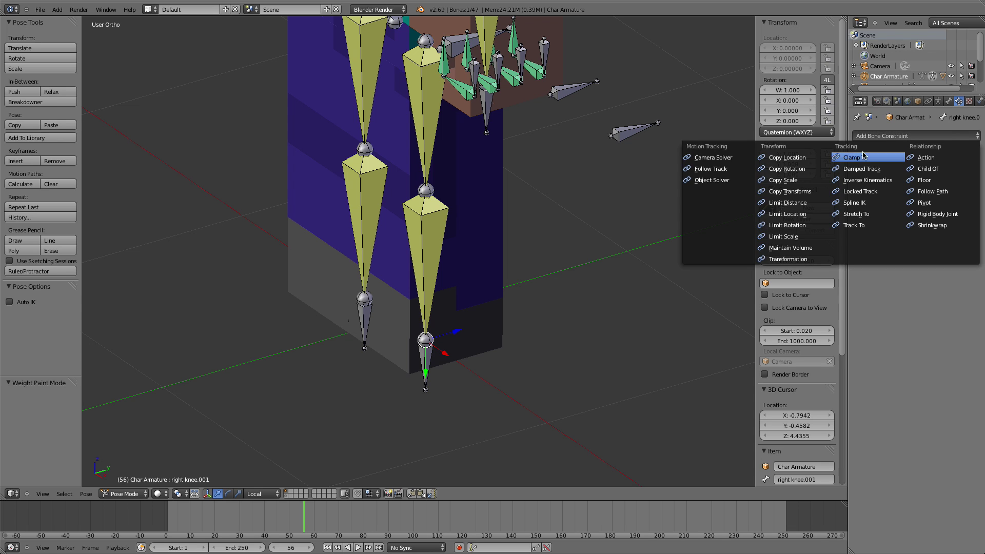
{"action": "left_click", "coordinate": [812, 168]}
{"action": "left_click", "coordinate": [916, 175]}
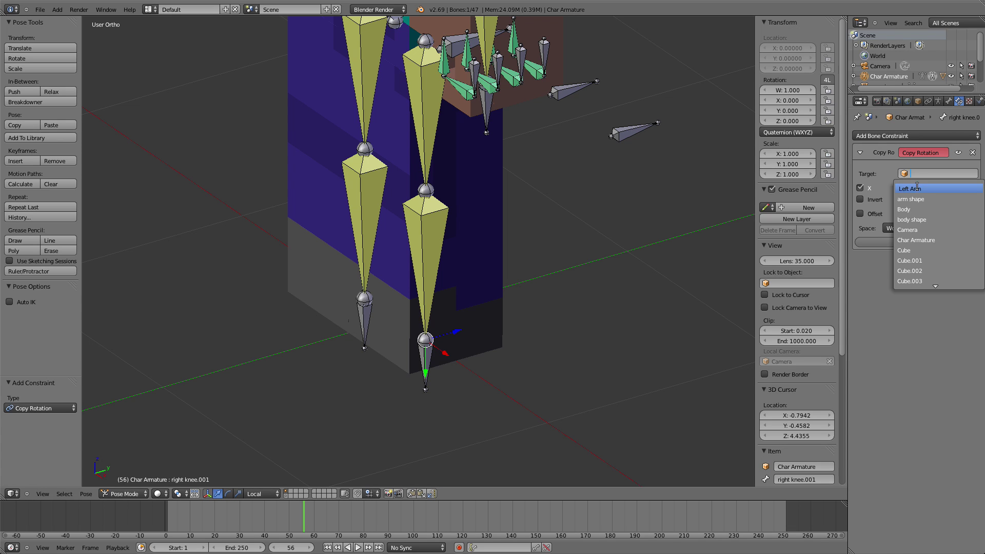
{"action": "left_click", "coordinate": [929, 240]}
{"action": "left_click", "coordinate": [941, 188]}
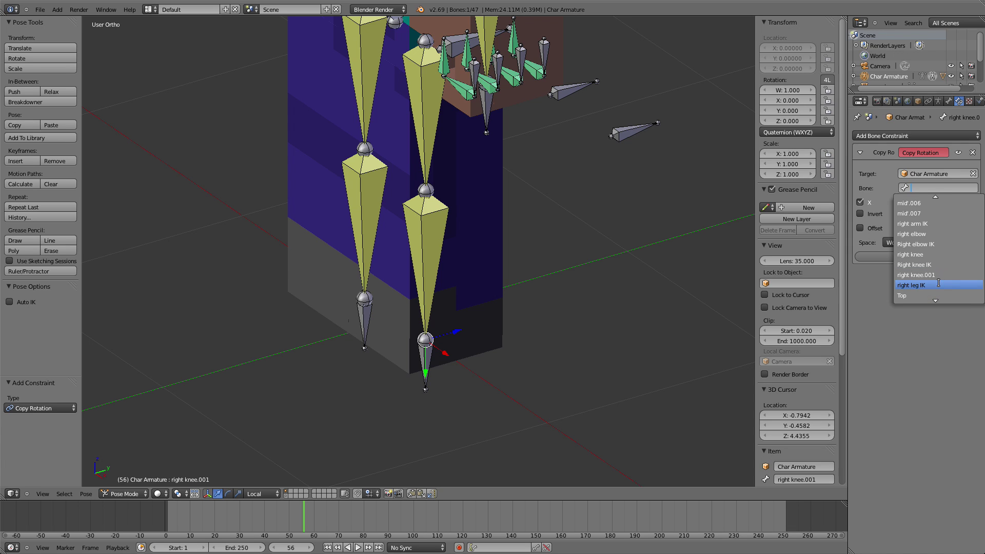
{"action": "left_click", "coordinate": [938, 284]}
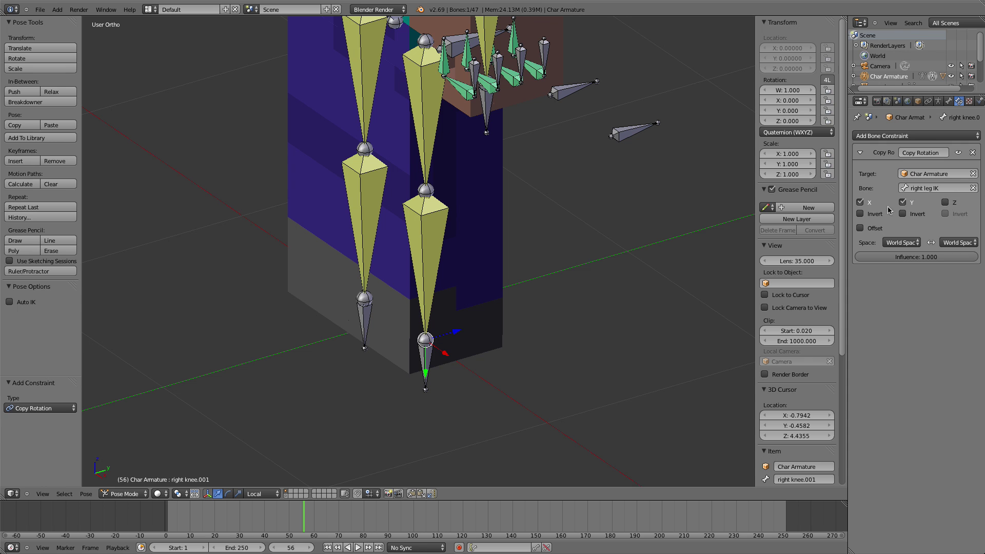
Try moving the right leg IK bone to test the right leg
{"action": "right_click", "coordinate": [416, 374]}
{"action": "middle_click_drag", "start_coordinate": [445, 378], "coordinate": [414, 384]}
{"action": "right_click", "coordinate": [411, 379]}
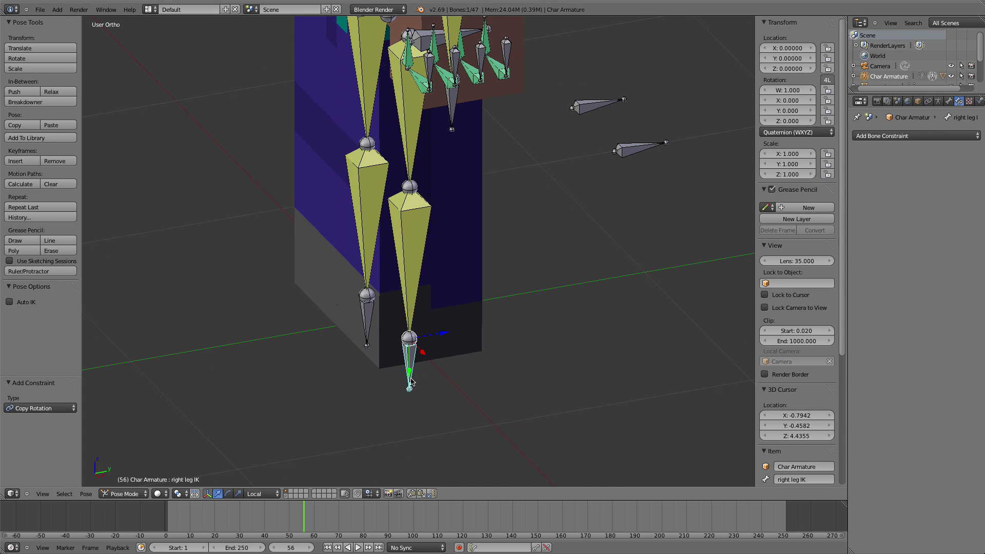
{"action": "key", "text": "g"}
{"action": "right_click", "coordinate": [524, 313]}
Show the right leg mesh in wireframe and select all of its geometry in Edit Mode
{"action": "right_click", "coordinate": [485, 291]}
{"action": "key", "text": "ctrl+Tab"}
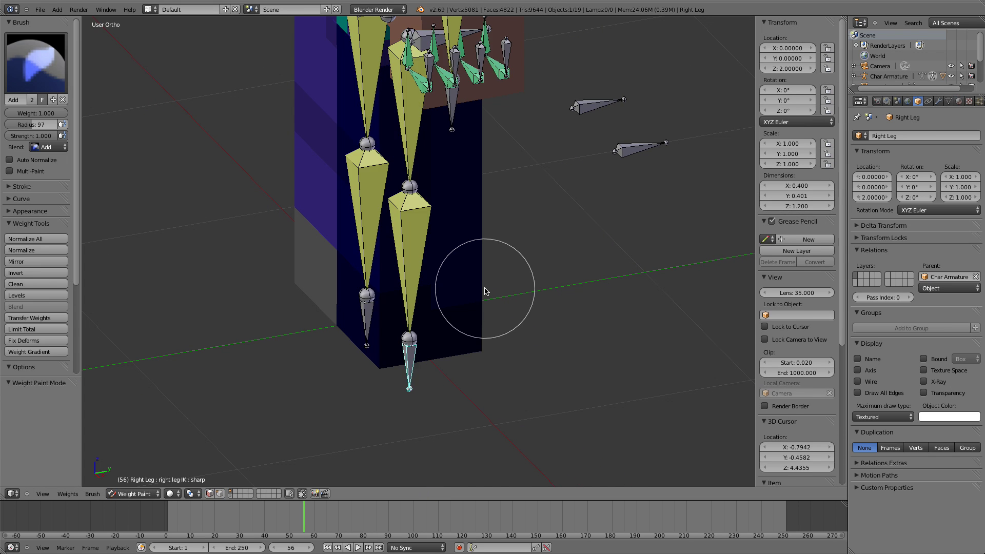
{"action": "key", "text": "z"}
{"action": "middle_click_drag", "start_coordinate": [484, 291], "coordinate": [482, 308], "text": "shift"}
{"action": "key", "text": "ctrl+Tab"}
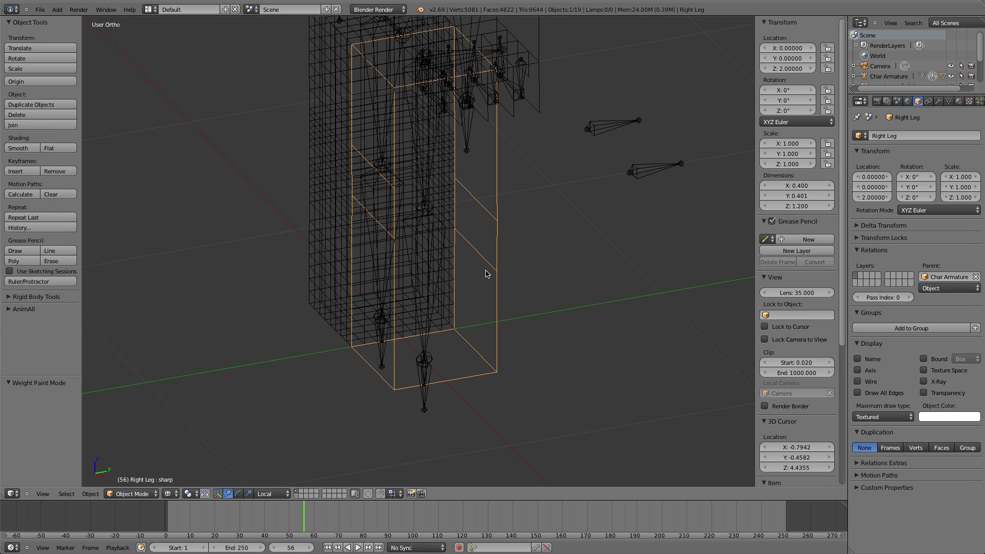
{"action": "key", "text": "Tab"}
{"action": "key", "text": "a"}
{"action": "key", "text": "a"}
{"action": "middle_click_drag", "start_coordinate": [477, 260], "coordinate": [621, 261]}
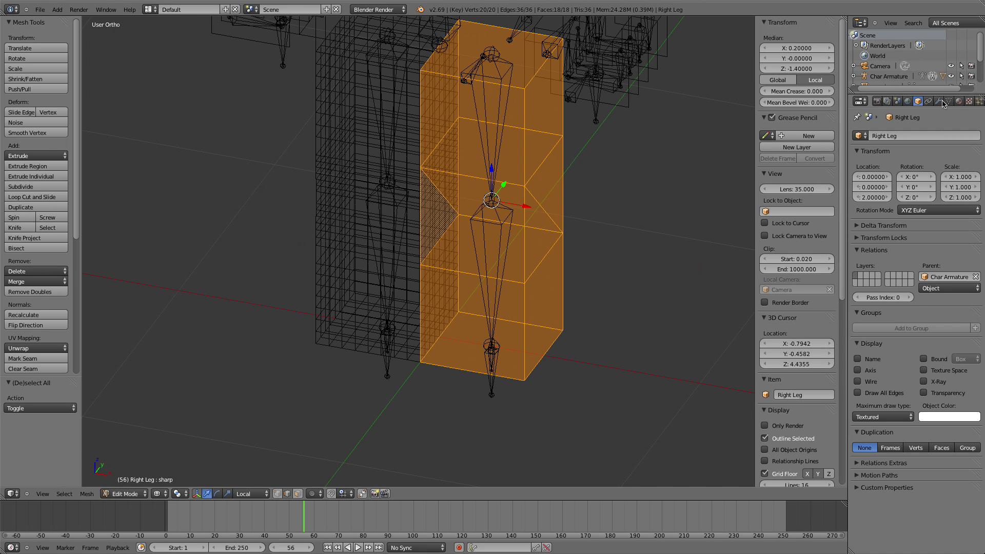
Make the Basis shape key of the right leg mesh active
{"action": "left_click", "coordinate": [957, 101]}
{"action": "left_click", "coordinate": [949, 101]}
{"action": "left_click", "coordinate": [890, 348]}
Deselect the side edges and faces below the knee on the right leg mesh
{"action": "middle_click_drag", "start_coordinate": [509, 262], "coordinate": [477, 254]}
{"action": "right_click", "coordinate": [498, 289], "text": "shift"}
{"action": "right_click", "coordinate": [482, 263], "text": "shift"}
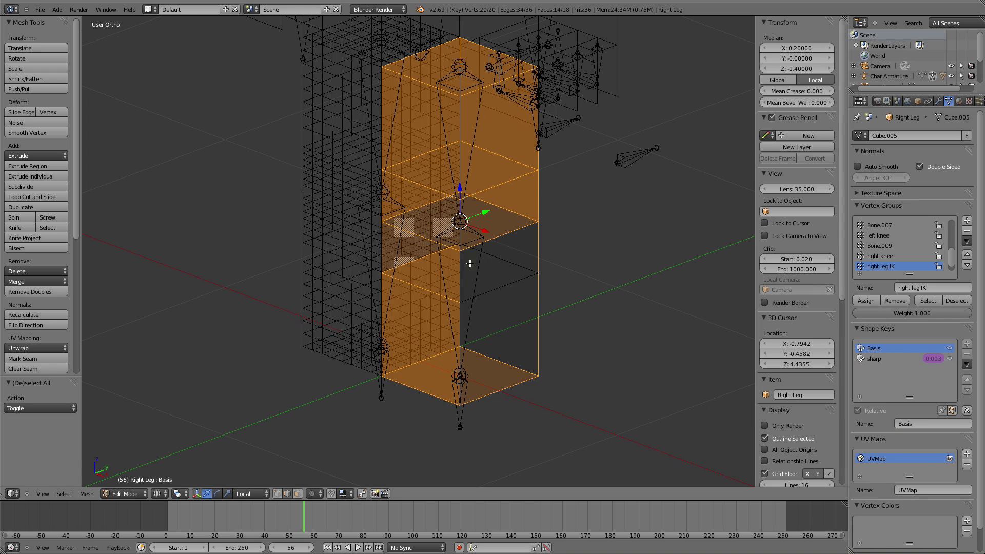
{"action": "right_click", "coordinate": [439, 252], "text": "shift"}
{"action": "right_click", "coordinate": [421, 283], "text": "shift"}
{"action": "middle_click_drag", "start_coordinate": [421, 284], "coordinate": [451, 272]}
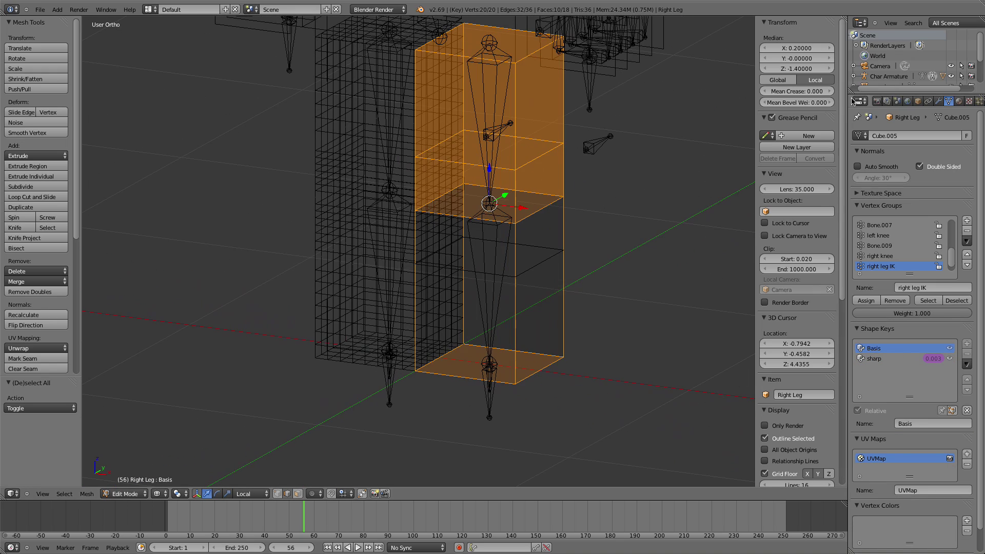
Set the selected right leg edges' crease to 1.000 and add a Subdivision Surface modifier with 3 view and 4 render subdivisions
{"action": "middle_click_drag", "start_coordinate": [508, 259], "coordinate": [479, 257]}
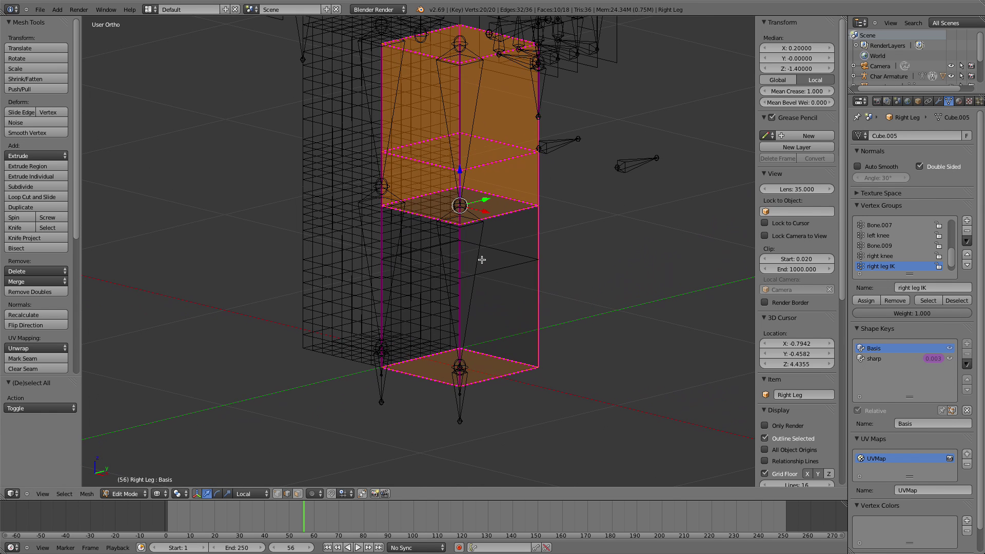
{"action": "key", "text": "Tab"}
{"action": "left_click", "coordinate": [938, 101]}
{"action": "left_click", "coordinate": [927, 137]}
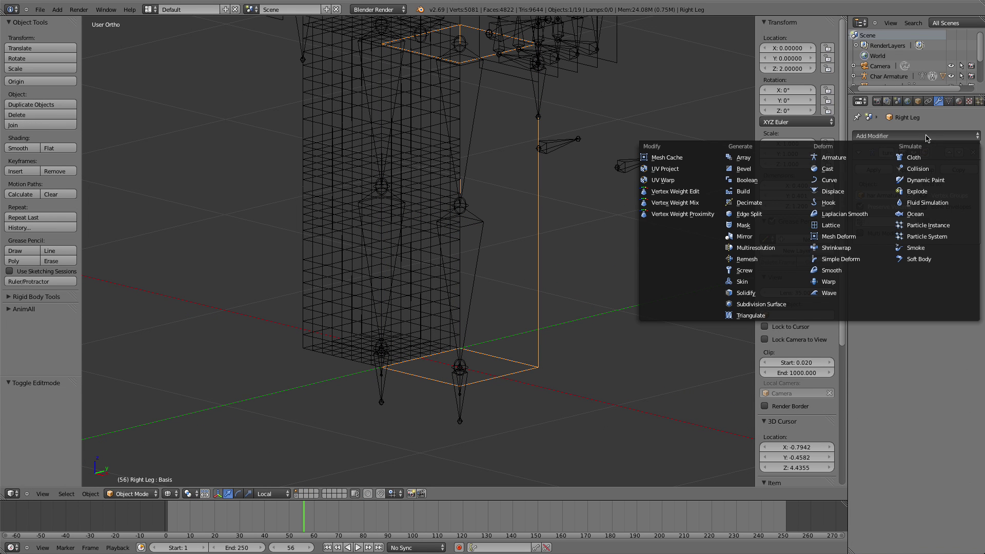
{"action": "left_click", "coordinate": [768, 304]}
{"action": "key", "text": "z"}
{"action": "middle_click_drag", "start_coordinate": [526, 266], "coordinate": [536, 262]}
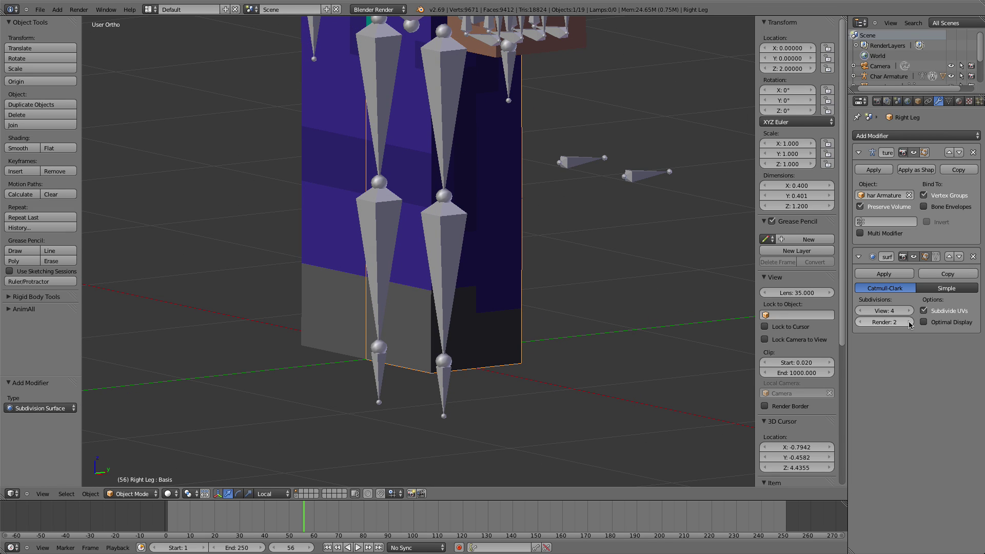
{"action": "key", "text": "z"}
{"action": "key", "text": "z"}
Test the right leg's bending by moving its IK bone, and clear the bone's location again
{"action": "right_click", "coordinate": [444, 398]}
{"action": "middle_click_drag", "start_coordinate": [444, 398], "coordinate": [423, 403]}
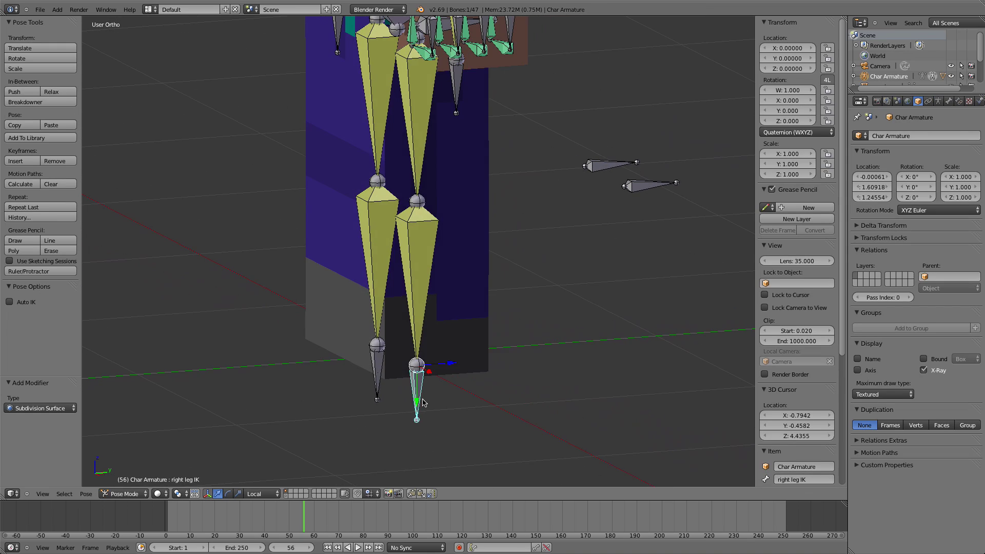
{"action": "key", "text": "g"}
{"action": "left_click", "coordinate": [565, 362]}
{"action": "middle_click_drag", "start_coordinate": [565, 362], "coordinate": [342, 354]}
{"action": "key", "text": "alt+g"}
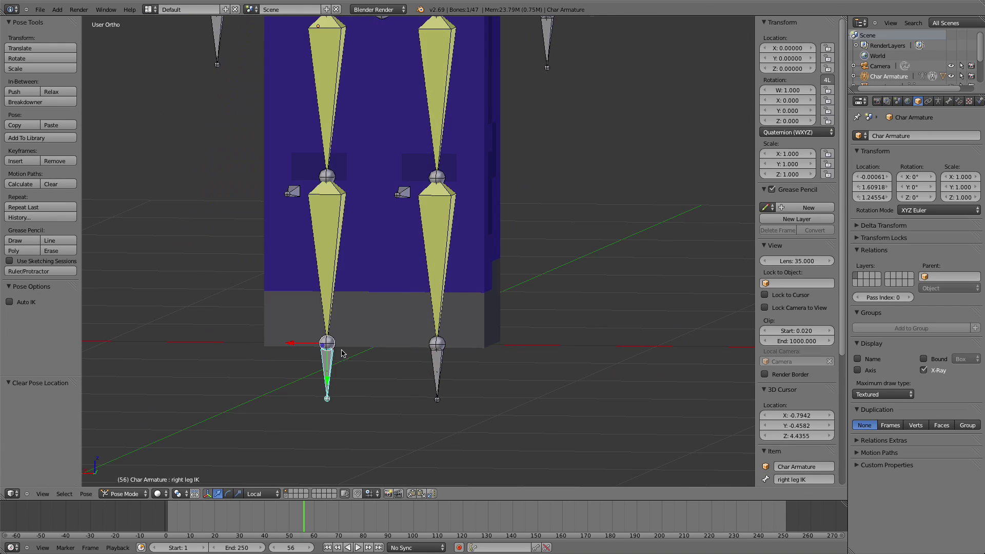
Try lowering the hip bone to test how both legs bend
{"action": "scroll", "coordinate": [390, 203], "scroll_direction": "down", "scroll_amount": 5}
{"action": "scroll", "coordinate": [403, 147], "scroll_direction": "up", "scroll_amount": 3}
{"action": "middle_click_drag", "start_coordinate": [413, 171], "coordinate": [466, 203], "text": "shift"}
{"action": "middle_click_drag", "start_coordinate": [465, 202], "coordinate": [424, 208]}
{"action": "key", "text": "g"}
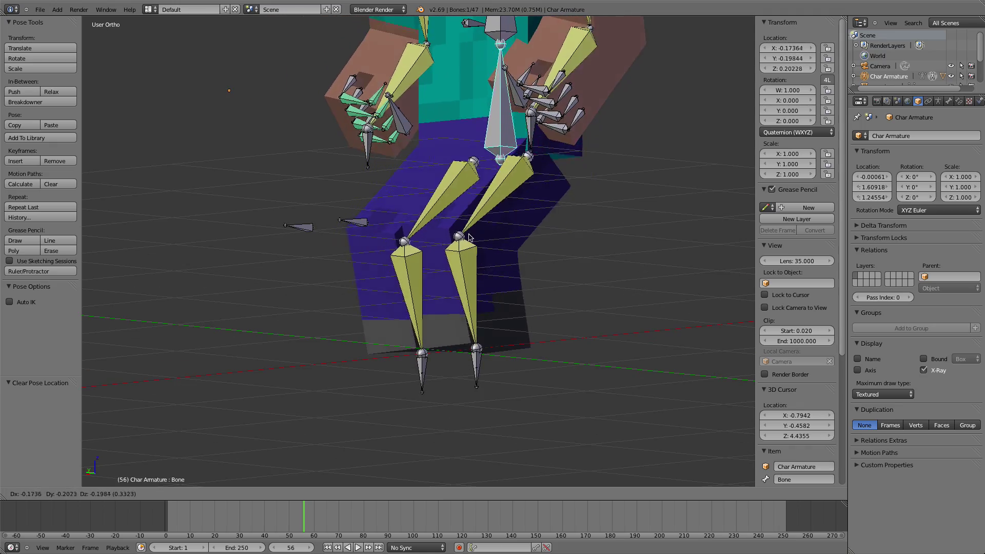
{"action": "right_click", "coordinate": [456, 265]}
Select the small foot bones of both legs in wireframe and hide them
{"action": "scroll", "coordinate": [508, 411], "scroll_direction": "up", "scroll_amount": 2}
{"action": "key", "text": "z"}
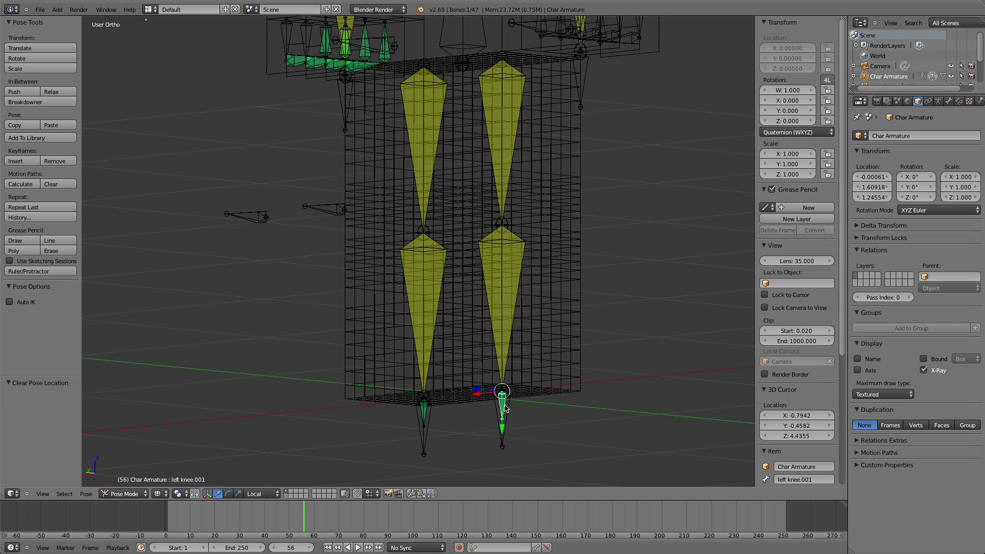
{"action": "middle_click_drag", "start_coordinate": [506, 408], "coordinate": [469, 224], "text": "shift"}
{"action": "scroll", "coordinate": [390, 201], "scroll_direction": "up", "scroll_amount": 3}
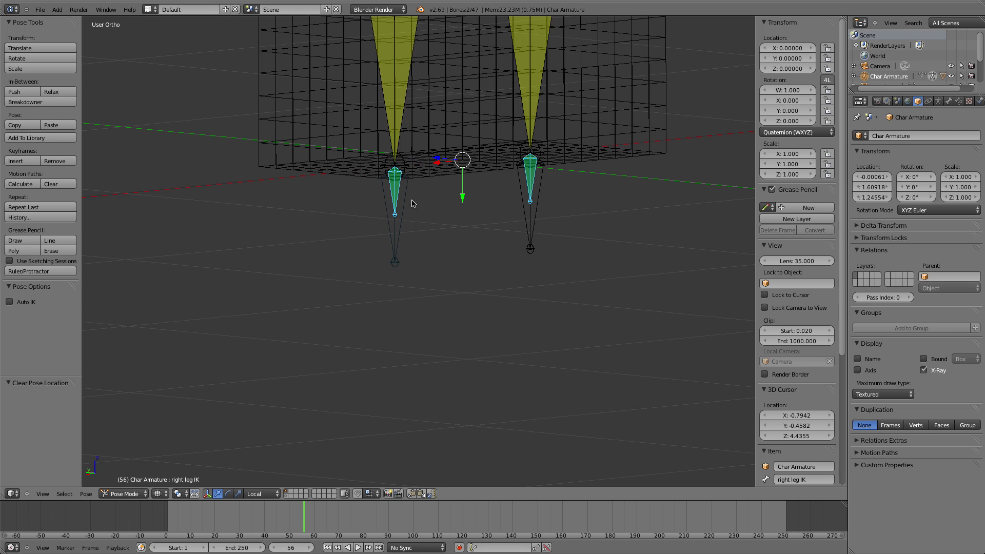
{"action": "right_click", "coordinate": [516, 192]}
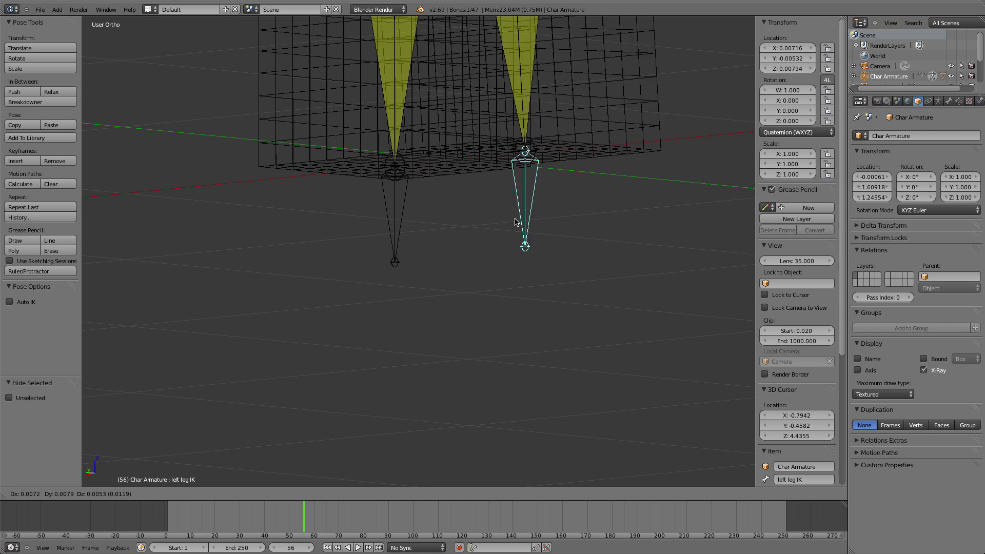
Try moving the left leg IK bone and check it in Edit Mode
{"action": "key", "text": "z"}
{"action": "key", "text": "Tab"}
{"action": "key", "text": "z"}
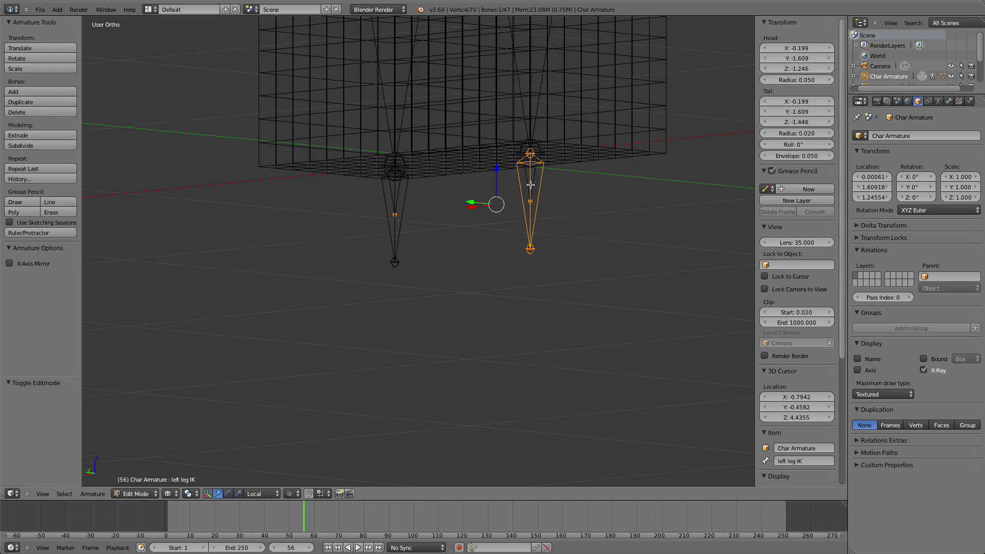
{"action": "key", "text": "Tab"}
{"action": "mouse_move", "coordinate": [537, 198]}
{"action": "middle_mouse_down"}
{"action": "mouse_move", "coordinate": [528, 246]}
{"action": "mouse_move", "coordinate": [545, 272]}
{"action": "mouse_move", "coordinate": [587, 187]}
{"action": "mouse_move", "coordinate": [609, 227]}
{"action": "mouse_move", "coordinate": [554, 236]}
{"action": "mouse_move", "coordinate": [590, 227]}
{"action": "middle_mouse_up"}
{"action": "key", "text": "z"}
{"action": "key", "text": "g"}
{"action": "right_click", "coordinate": [466, 175]}
{"action": "middle_click_drag", "start_coordinate": [466, 173], "coordinate": [532, 362]}
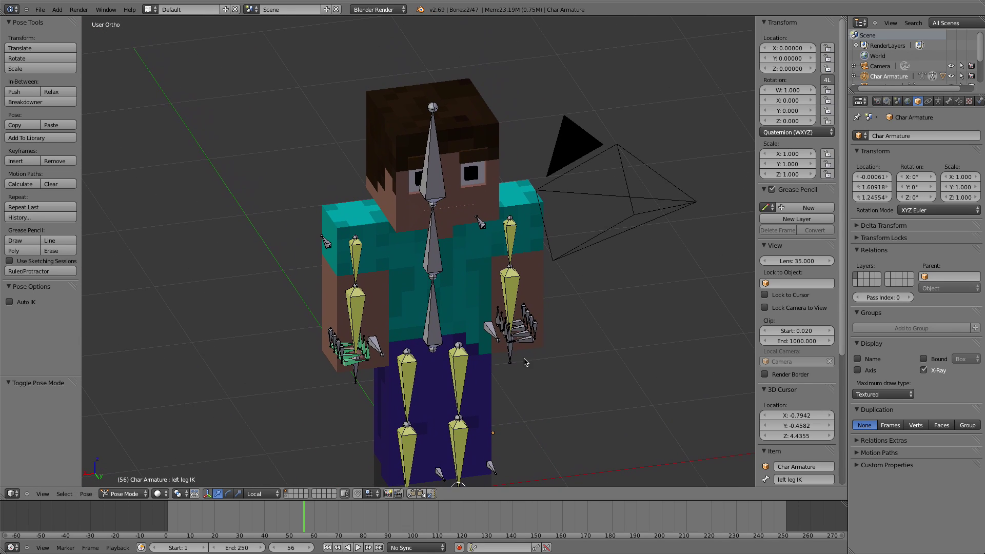
Try rotating the upper torso bone freely to test the upper body
{"action": "scroll", "coordinate": [474, 172], "scroll_direction": "up", "scroll_amount": 5}
{"action": "middle_click_drag", "start_coordinate": [479, 191], "coordinate": [465, 375], "text": "shift"}
{"action": "scroll", "coordinate": [465, 374], "scroll_direction": "down", "scroll_amount": 6}
{"action": "right_click", "coordinate": [418, 380]}
{"action": "scroll", "coordinate": [405, 308], "scroll_direction": "down", "scroll_amount": 3}
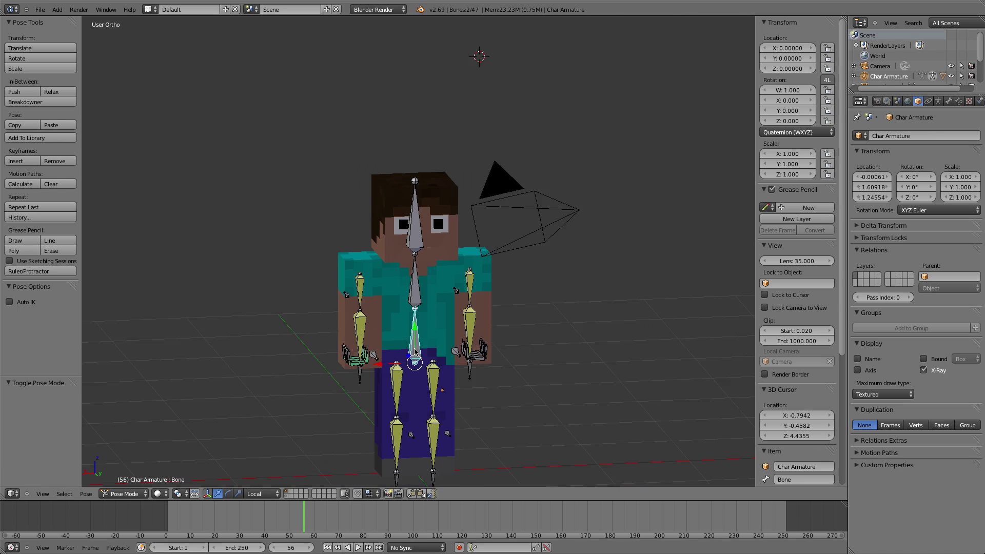
{"action": "right_click", "coordinate": [419, 294]}
{"action": "key", "text": "r"}
{"action": "key", "text": "r"}
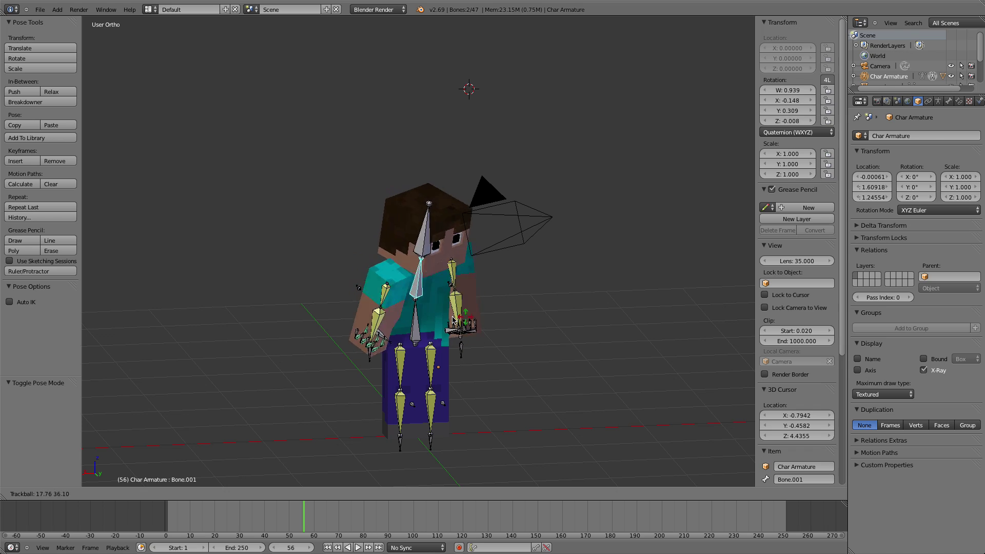
{"action": "right_click", "coordinate": [419, 371]}
Move the hip bone by about -0.061, -0.088, -0.257 so that both legs bend at the knees
{"action": "middle_click_drag", "start_coordinate": [414, 328], "coordinate": [547, 350]}
{"action": "key", "text": "g"}
{"action": "left_click", "coordinate": [308, 341]}
{"action": "left_click", "coordinate": [589, 356]}
Try moving the right leg IK bone while the hips are lowered
{"action": "scroll", "coordinate": [547, 359], "scroll_direction": "up", "scroll_amount": 3}
{"action": "middle_click_drag", "start_coordinate": [528, 477], "coordinate": [457, 100], "text": "shift"}
{"action": "scroll", "coordinate": [444, 151], "scroll_direction": "up", "scroll_amount": 4}
{"action": "middle_click_drag", "start_coordinate": [443, 152], "coordinate": [448, 171]}
{"action": "middle_click_drag", "start_coordinate": [413, 131], "coordinate": [443, 200], "text": "shift"}
{"action": "key", "text": "g"}
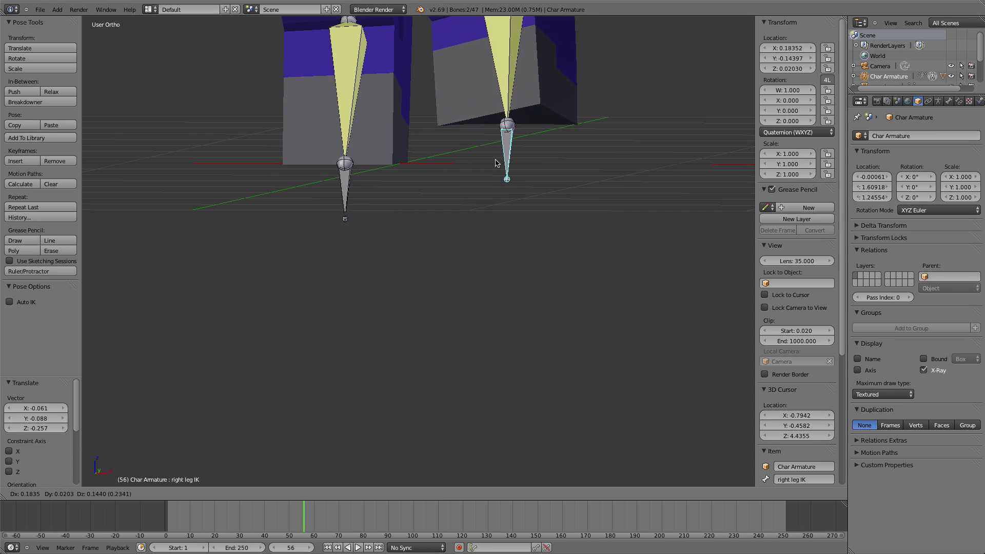
{"action": "key", "text": "Escape"}
Leave Pose Mode and inspect the right leg mesh in Edit Mode and in wireframe
{"action": "key", "text": "ctrl+Tab"}
{"action": "right_click", "coordinate": [501, 133]}
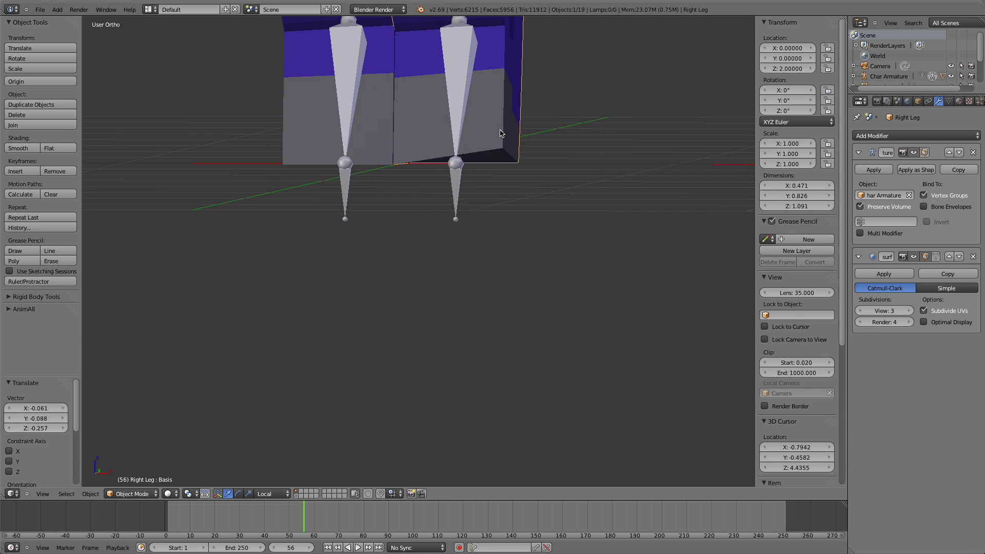
{"action": "key", "text": "Tab"}
{"action": "key", "text": "z"}
{"action": "key", "text": "Tab"}
Select the right foot bone in the armature's Pose Mode and show its bone properties
{"action": "right_click", "coordinate": [458, 180]}
{"action": "key", "text": "Tab"}
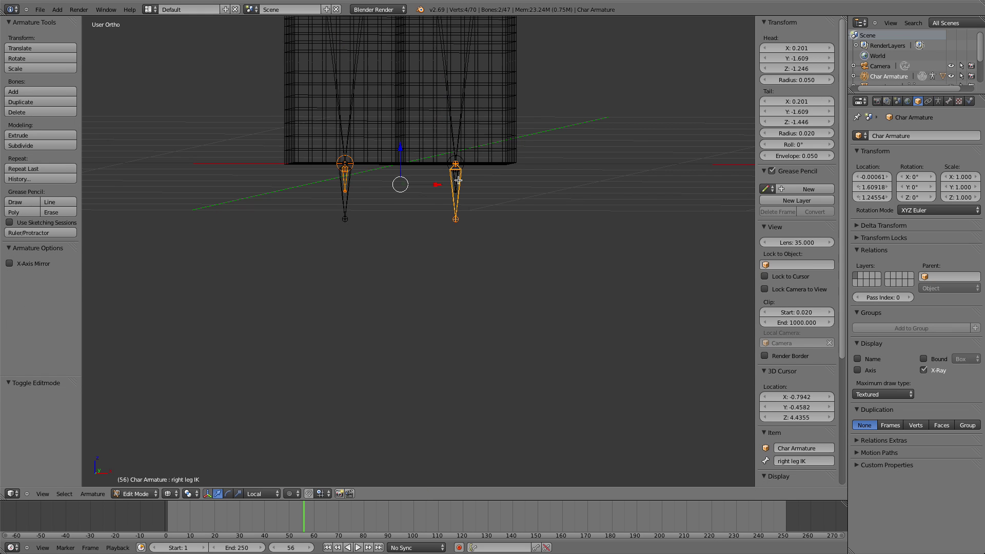
{"action": "scroll", "coordinate": [459, 178], "scroll_direction": "up", "scroll_amount": 2}
{"action": "key", "text": "ctrl+Tab"}
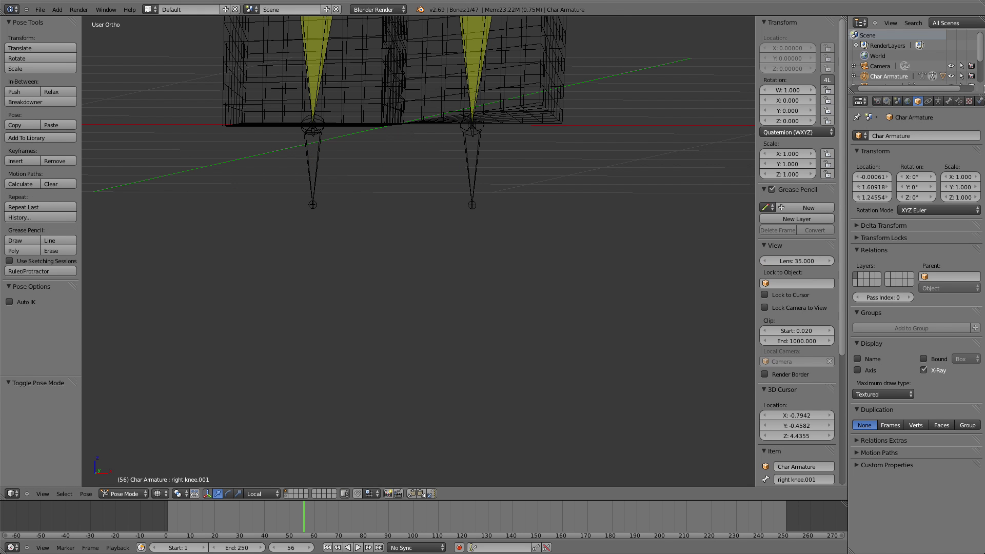
{"action": "left_click", "coordinate": [948, 101]}
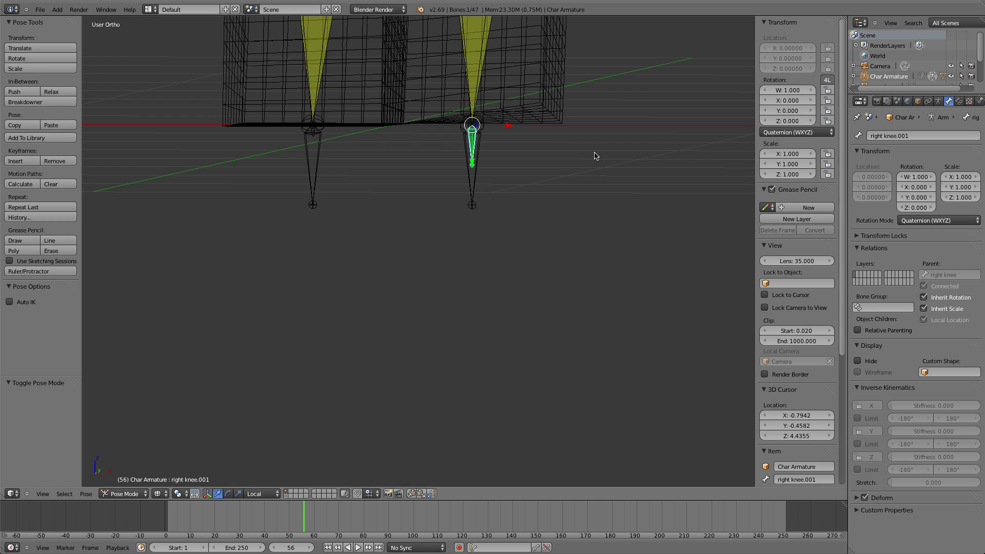
Check the right leg's knee weights in Weight Paint mode and choose the sub brush
{"action": "right_click", "coordinate": [542, 94], "text": "shift"}
{"action": "key", "text": "ctrl+Tab"}
{"action": "mouse_move", "coordinate": [537, 238]}
{"action": "middle_mouse_down"}
{"action": "mouse_move", "coordinate": [631, 121]}
{"action": "mouse_move", "coordinate": [556, 132]}
{"action": "middle_mouse_up"}
{"action": "right_click", "coordinate": [556, 132]}
{"action": "left_click", "coordinate": [45, 68]}
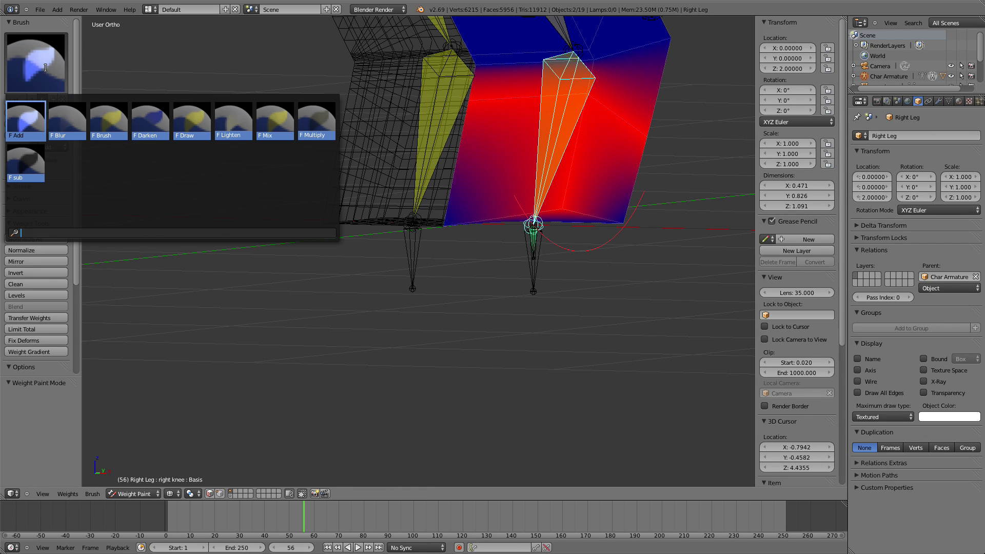
{"action": "left_click", "coordinate": [15, 183]}
{"action": "key", "text": "ctrl+Tab"}
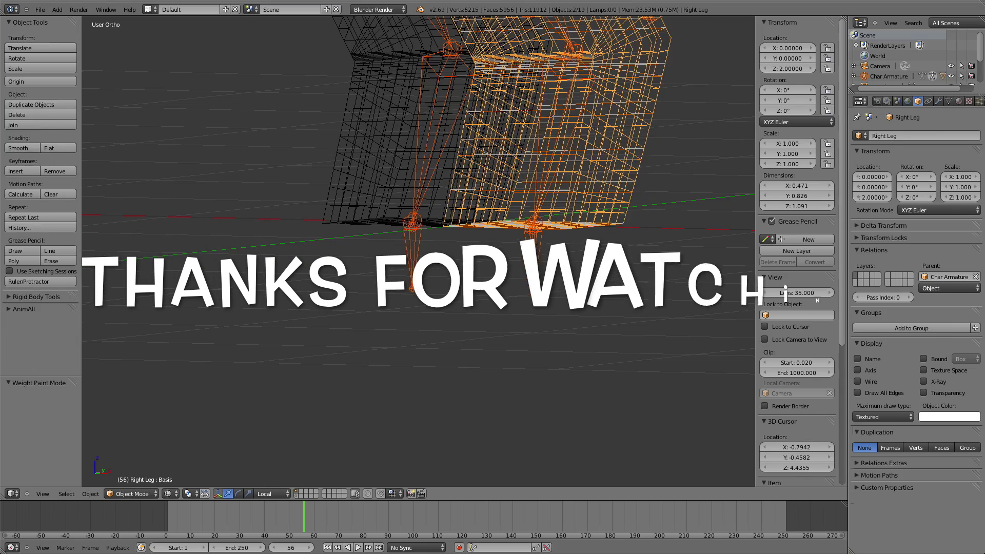
Reselect the armature and the right leg mesh and return the leg to Weight Paint mode
{"action": "right_click", "coordinate": [541, 246]}
{"action": "middle_click_drag", "start_coordinate": [540, 246], "coordinate": [541, 226]}
{"action": "right_click", "coordinate": [588, 253]}
{"action": "key", "text": "ctrl+Tab"}
{"action": "middle_click_drag", "start_coordinate": [594, 265], "coordinate": [595, 301]}
{"action": "right_click", "coordinate": [491, 223]}
{"action": "mouse_move", "coordinate": [491, 221]}
{"action": "middle_mouse_down"}
{"action": "mouse_move", "coordinate": [417, 193]}
{"action": "mouse_move", "coordinate": [451, 205]}
{"action": "mouse_move", "coordinate": [452, 221]}
{"action": "middle_mouse_up"}
Leave the right leg, select the left leg mesh and put it in Weight Paint mode
{"action": "key", "text": "ctrl+Tab"}
{"action": "right_click", "coordinate": [367, 263]}
{"action": "right_click", "coordinate": [367, 263], "text": "shift"}
{"action": "key", "text": "ctrl+Tab"}
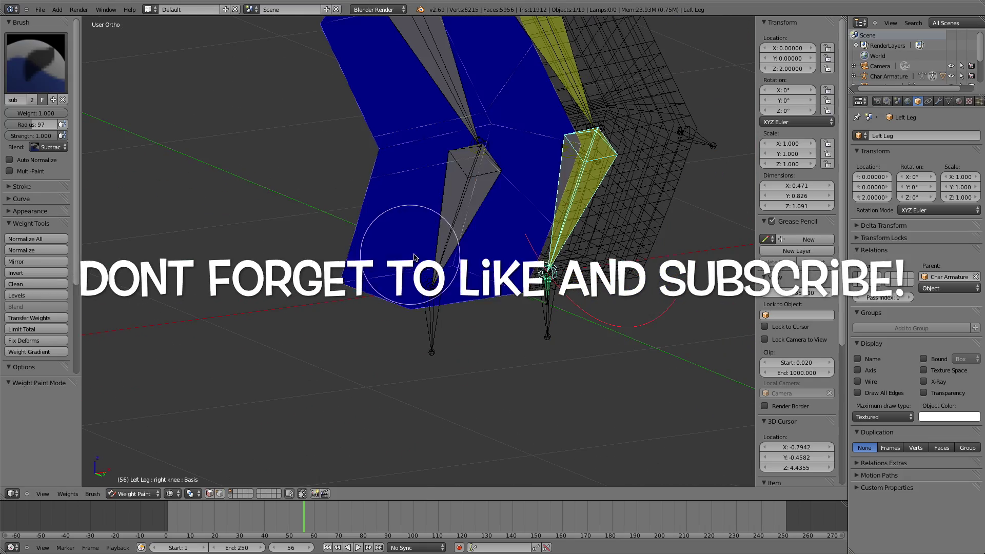